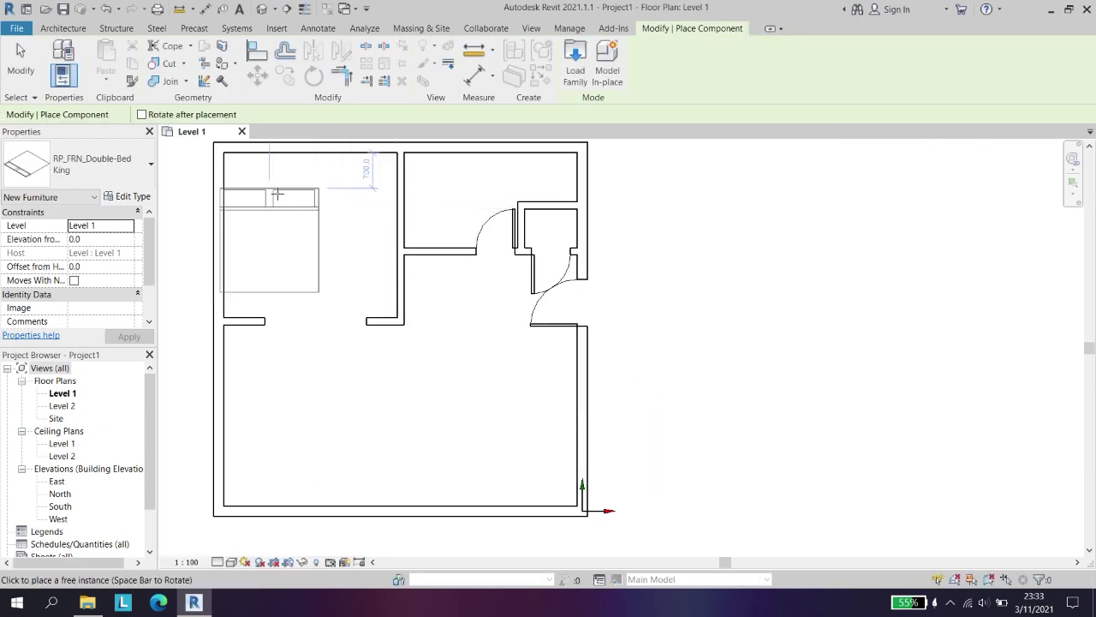
- Place the King double bed, rotated, against the outer wall of the upper-left room and load the bedroom front desk family
text(9)
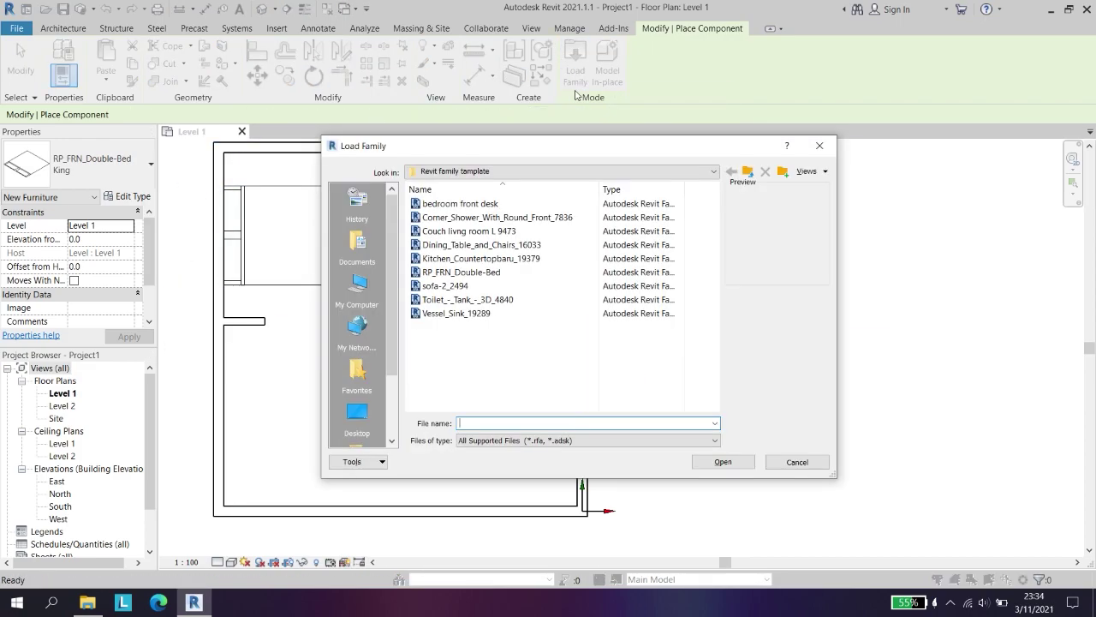
click(452, 203)
click(725, 460)
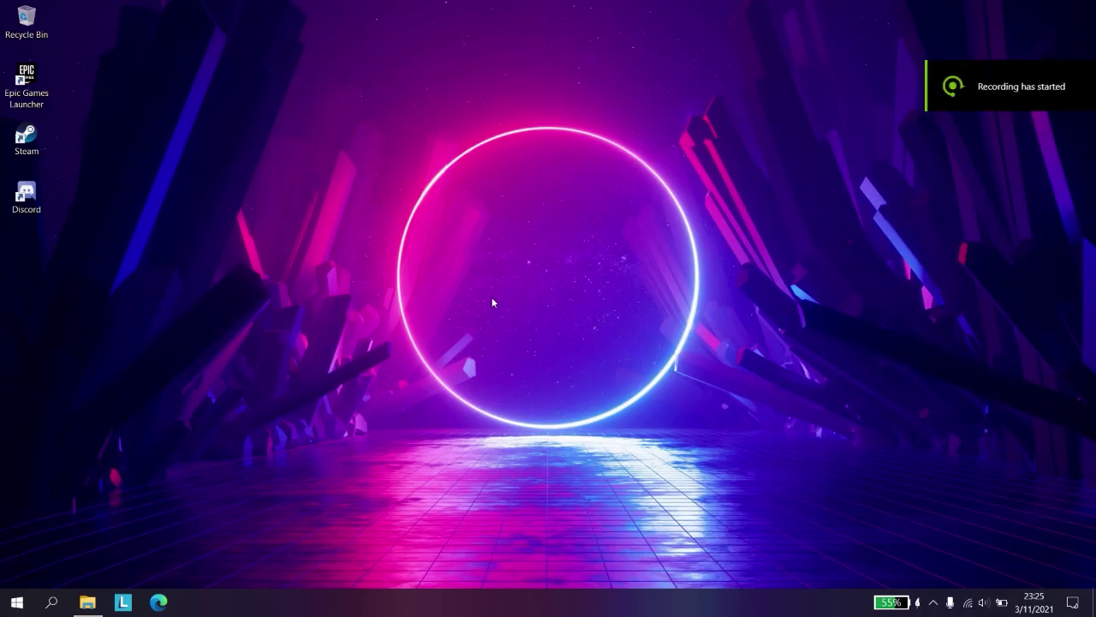
- Launch Revit 2021 and create a new project from the Metric-Architectural Template
click(52, 603)
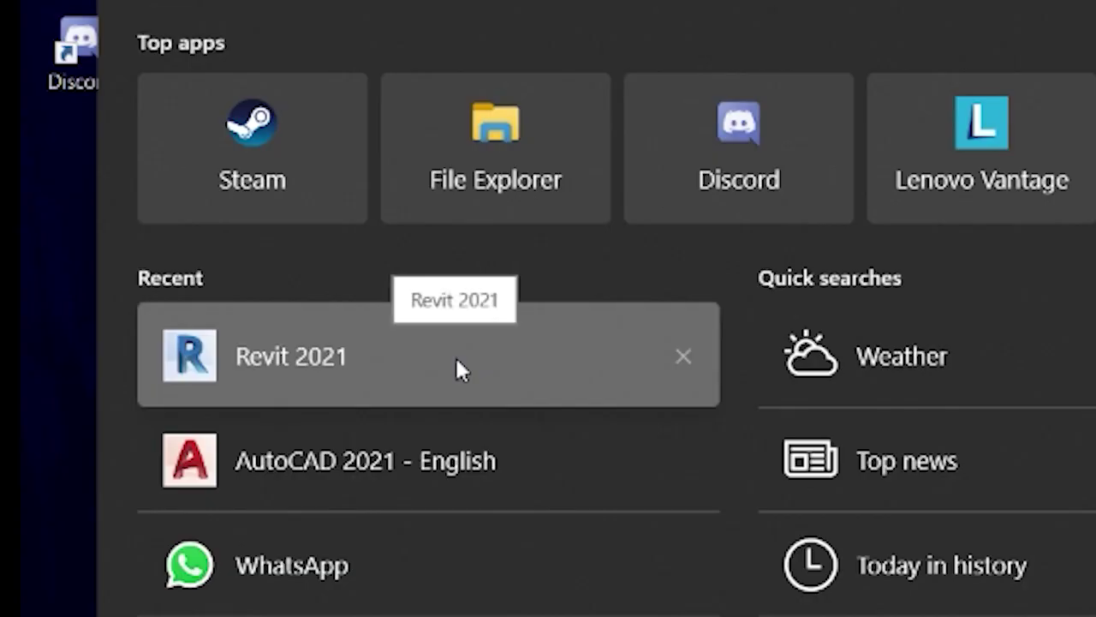
click(457, 360)
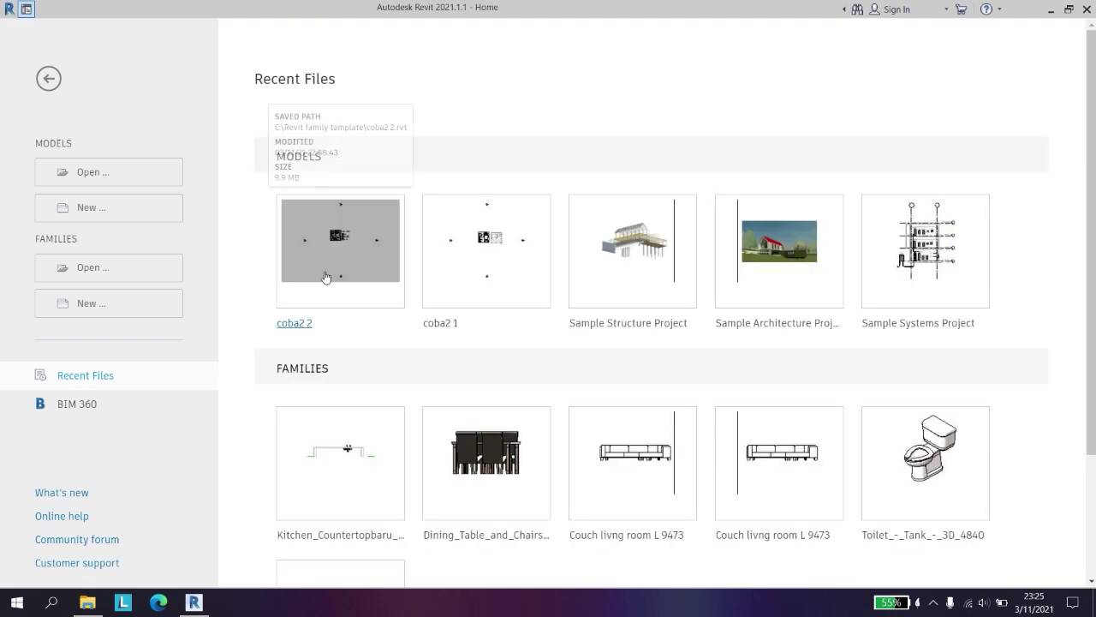
click(165, 214)
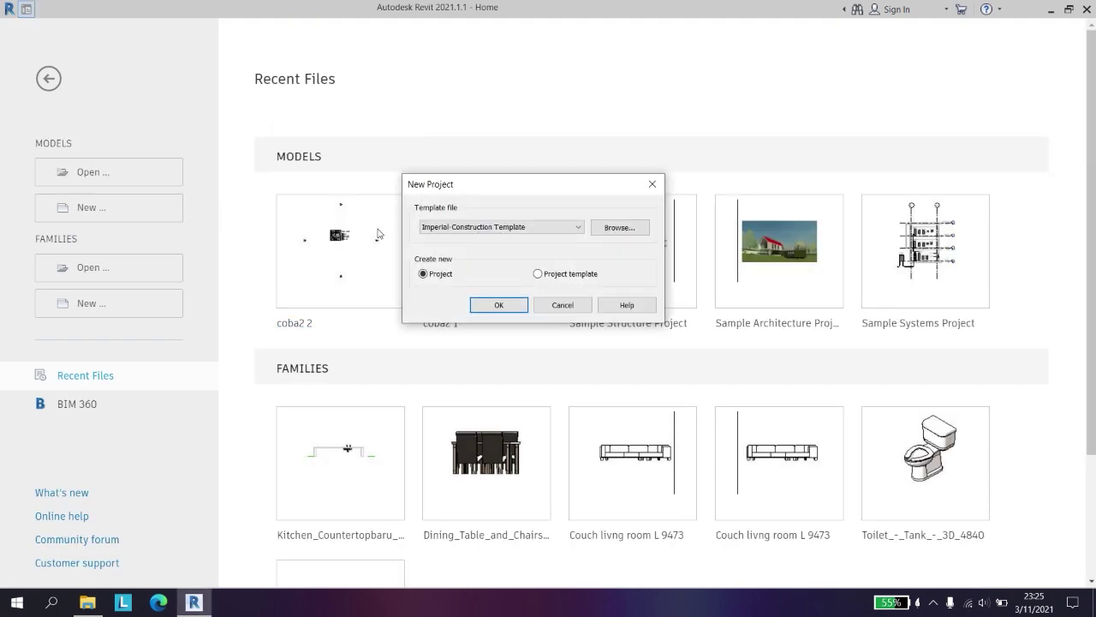
click(458, 228)
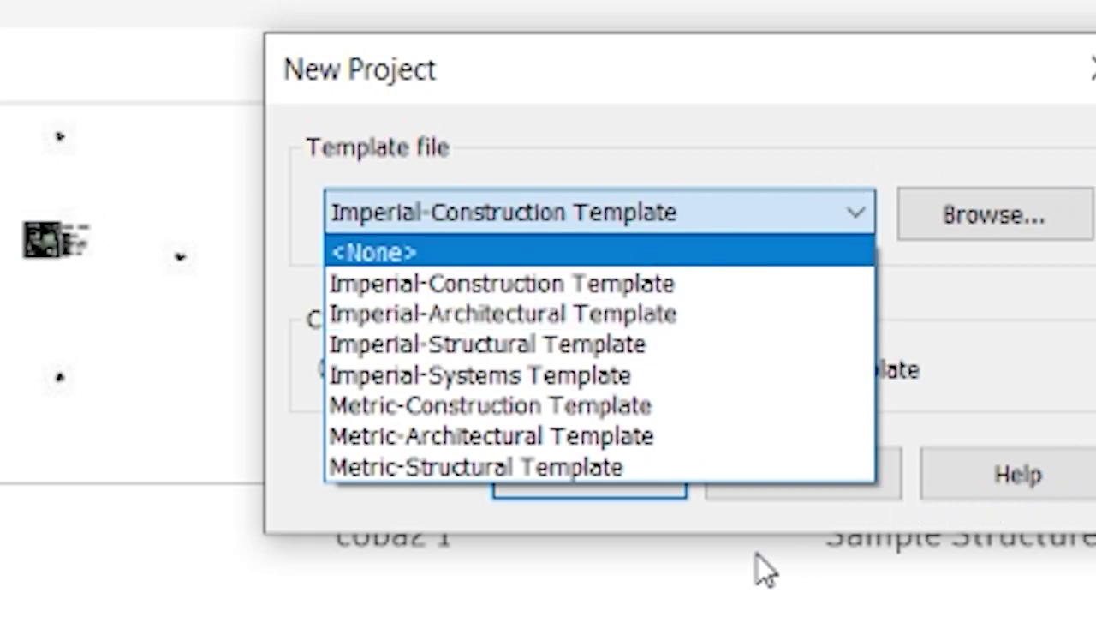
click(591, 436)
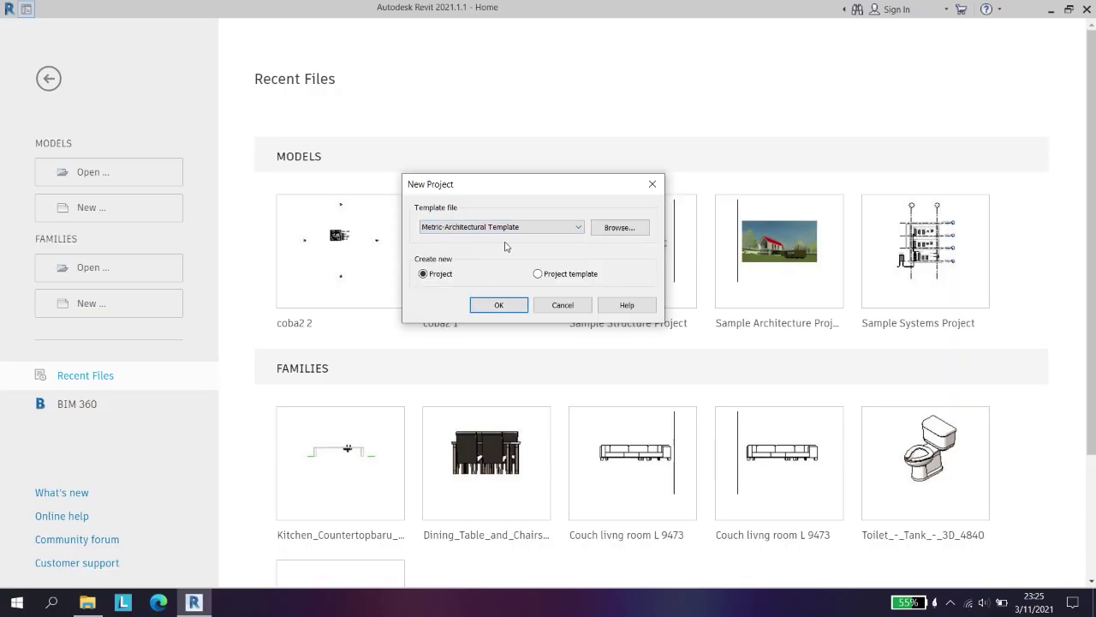
click(499, 307)
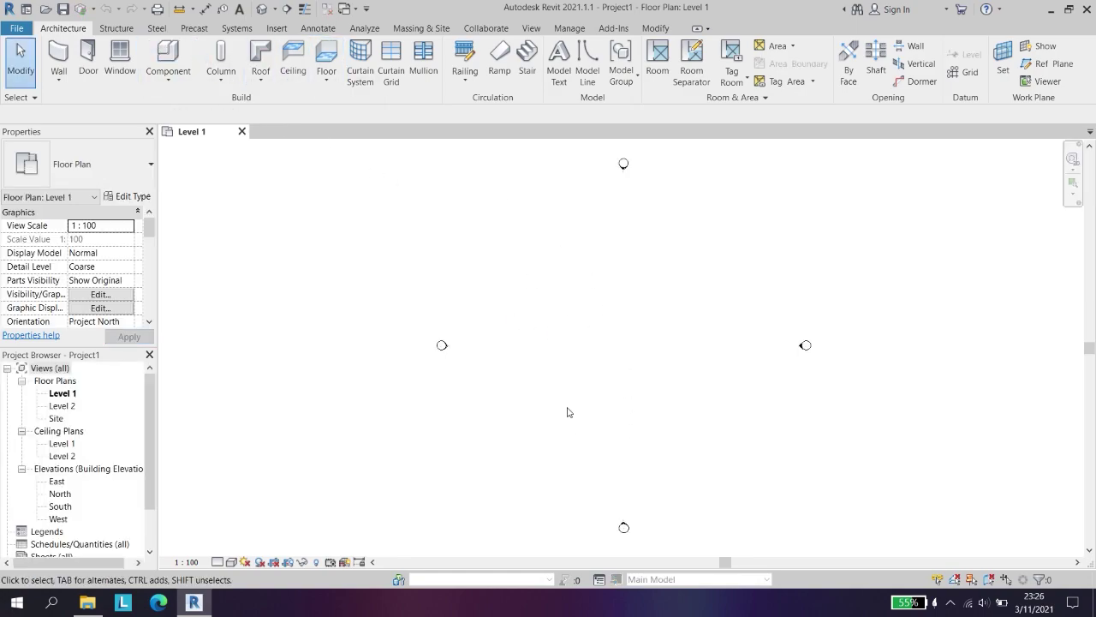
- Turn on the Internal Origin under the Site category in the Level 1 plan's visibility/graphic overrides
scroll(686, 368, up, 1)
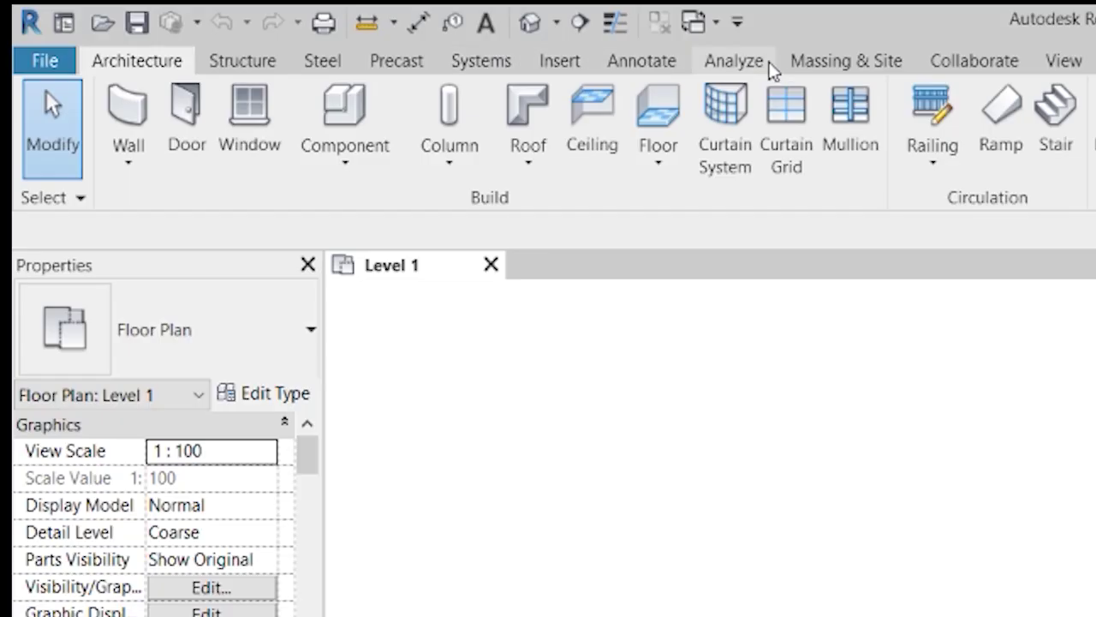
click(1057, 75)
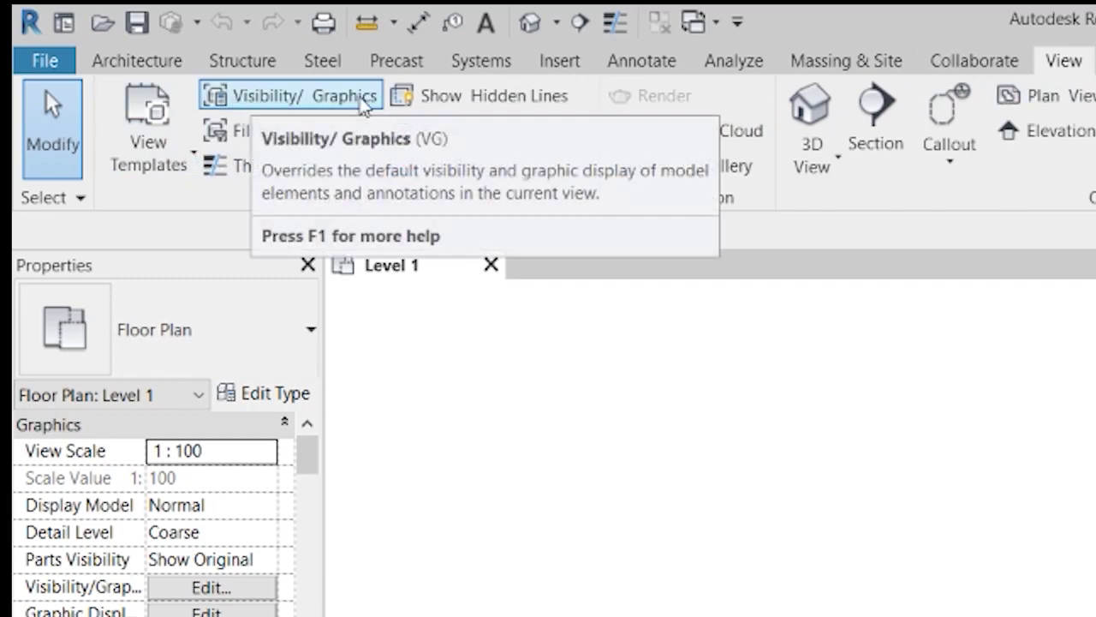
click(364, 101)
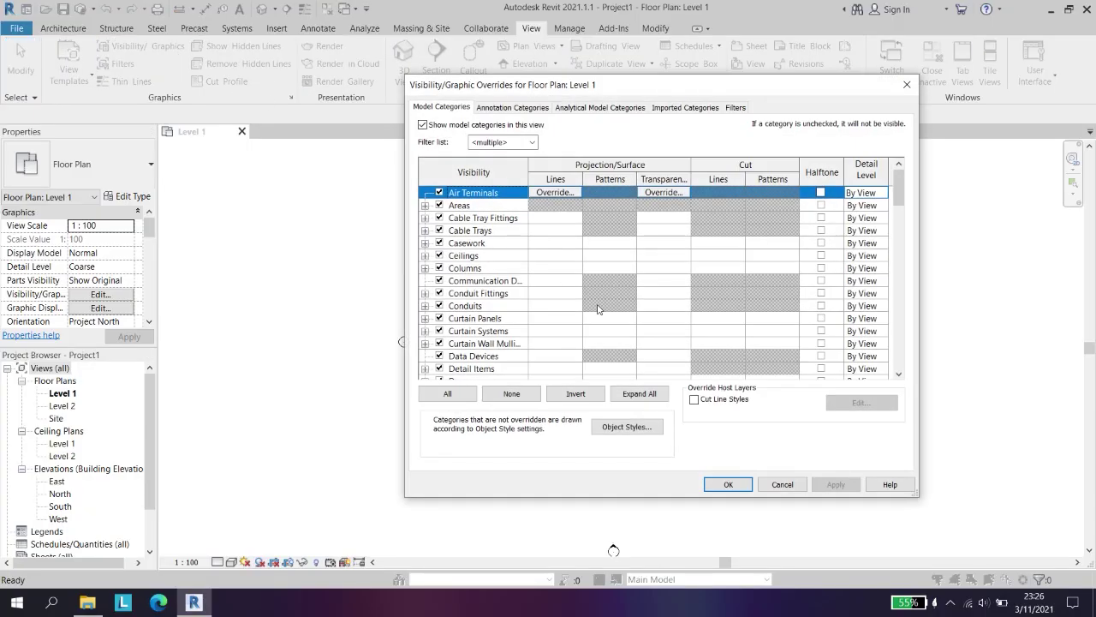
scroll(531, 240, down, 2)
drag(899, 203, 900, 359)
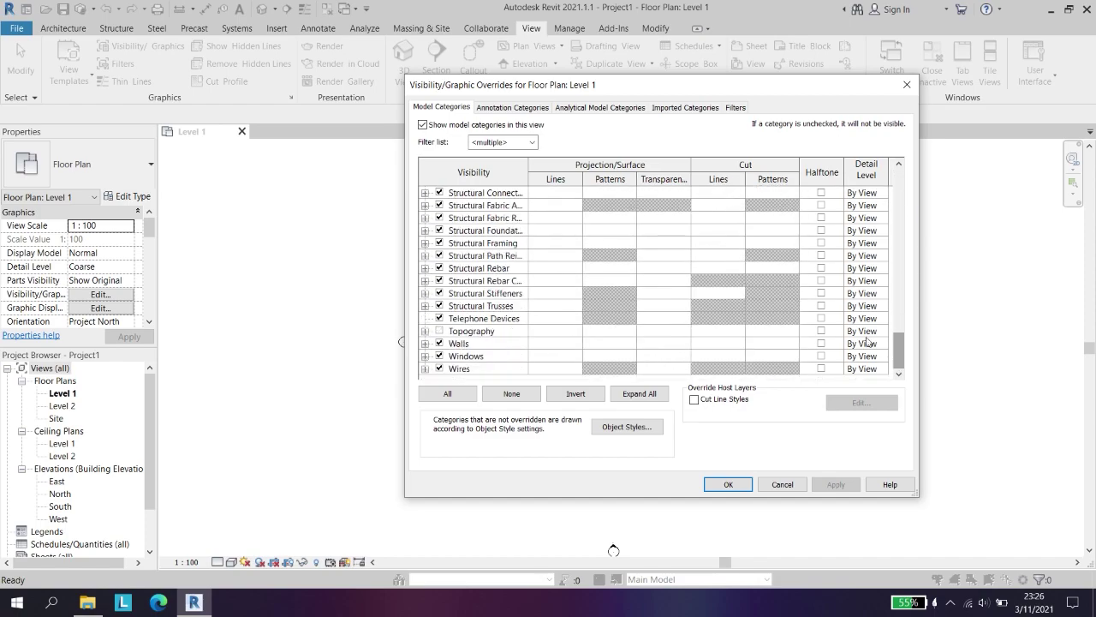
scroll(521, 293, up, 4)
scroll(521, 294, up, 1)
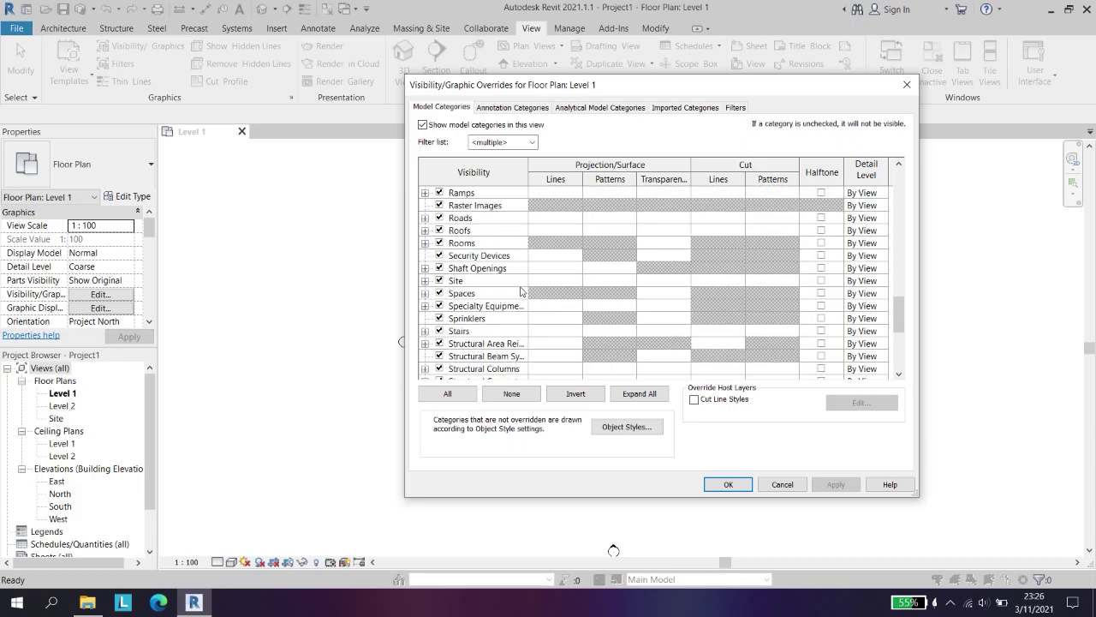
click(424, 281)
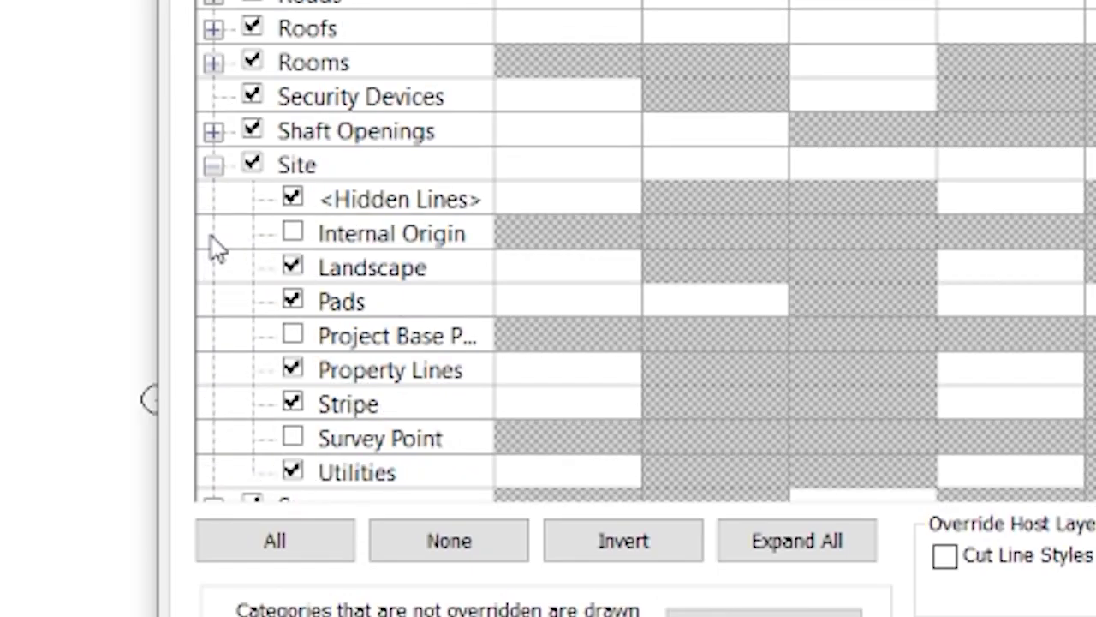
click(300, 238)
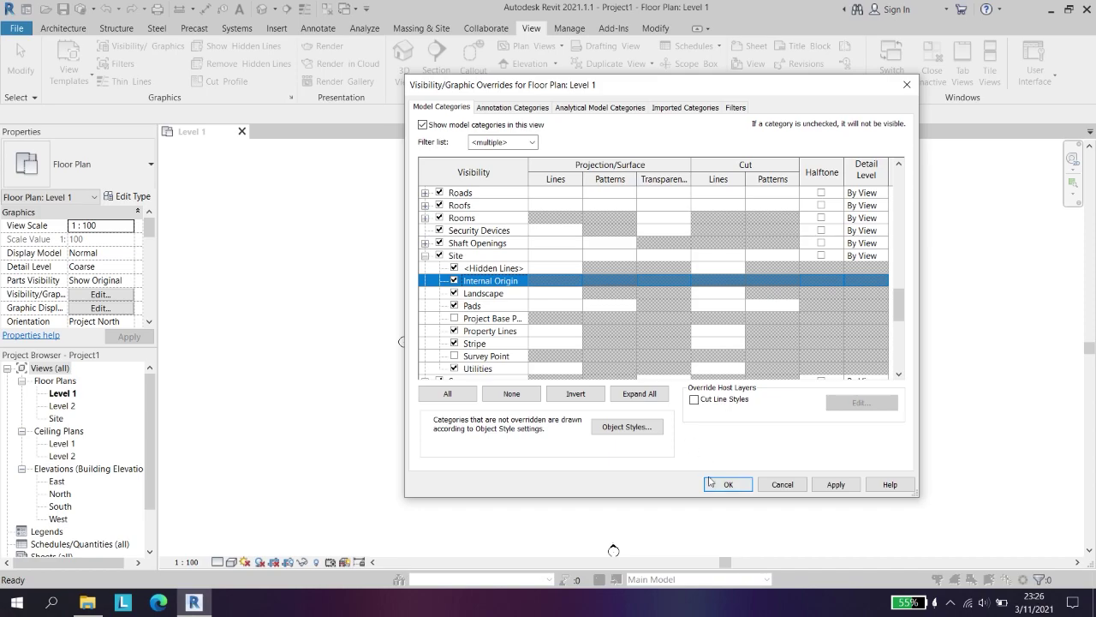
click(710, 486)
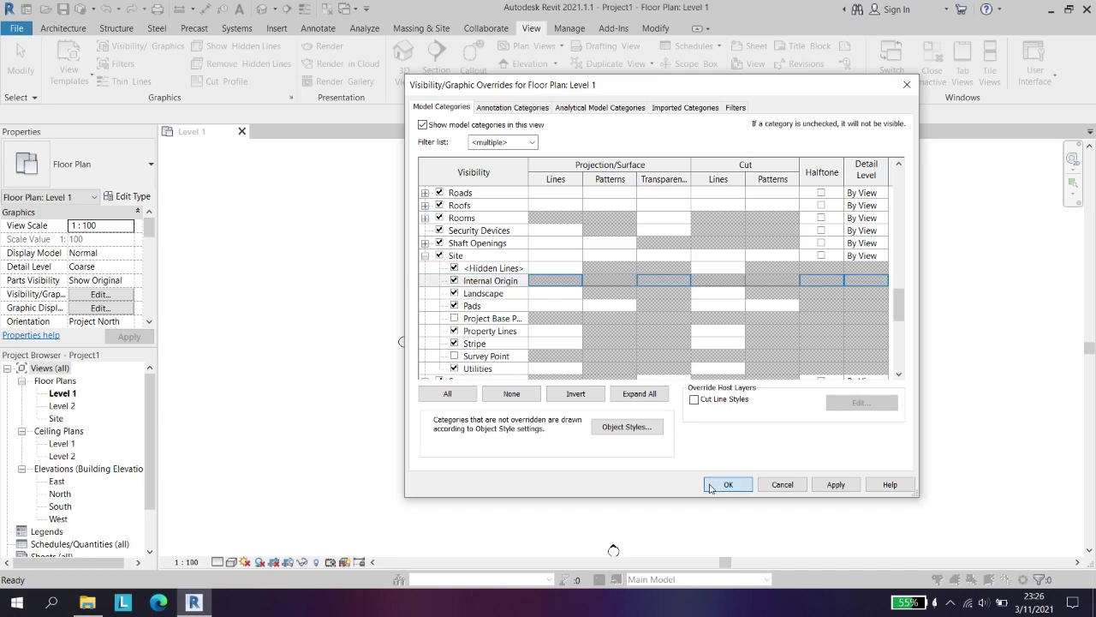
click(726, 485)
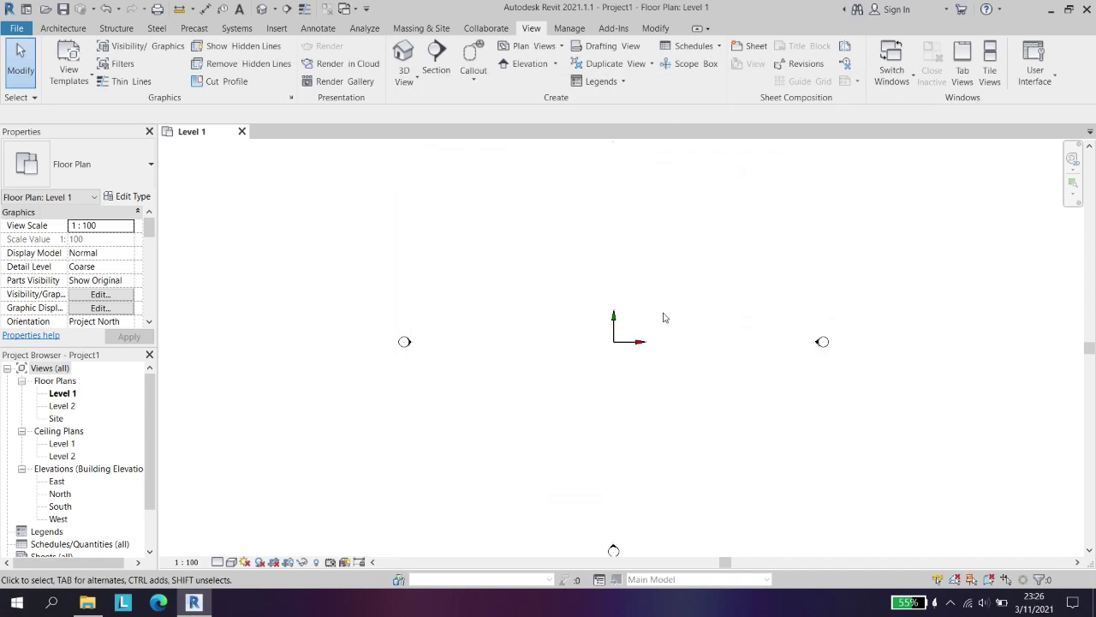
- Draw a Generic - 200mm wall 7118 mm long vertically upward from the internal origin
scroll(682, 354, up, 3)
drag(723, 565, 688, 565)
scroll(677, 483, down, 2)
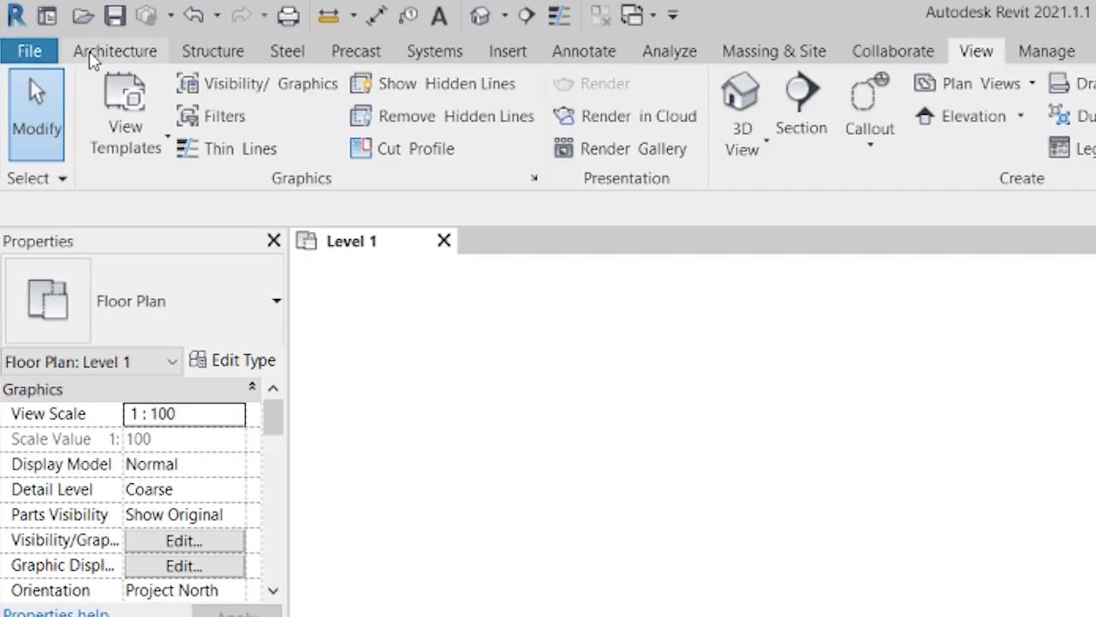
click(94, 53)
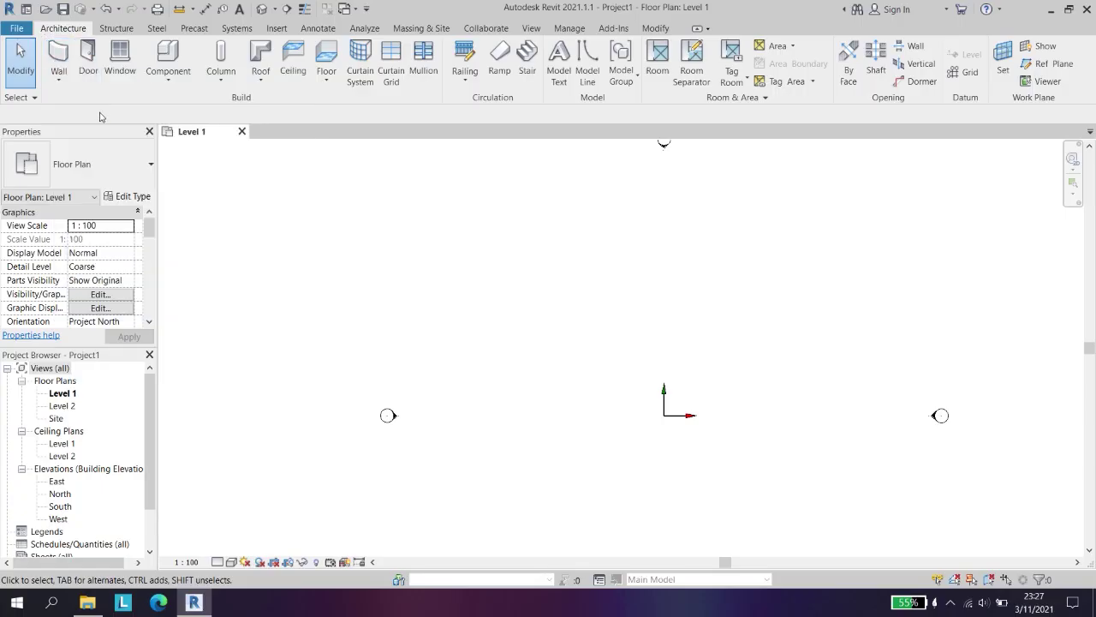
key(w)
key(a)
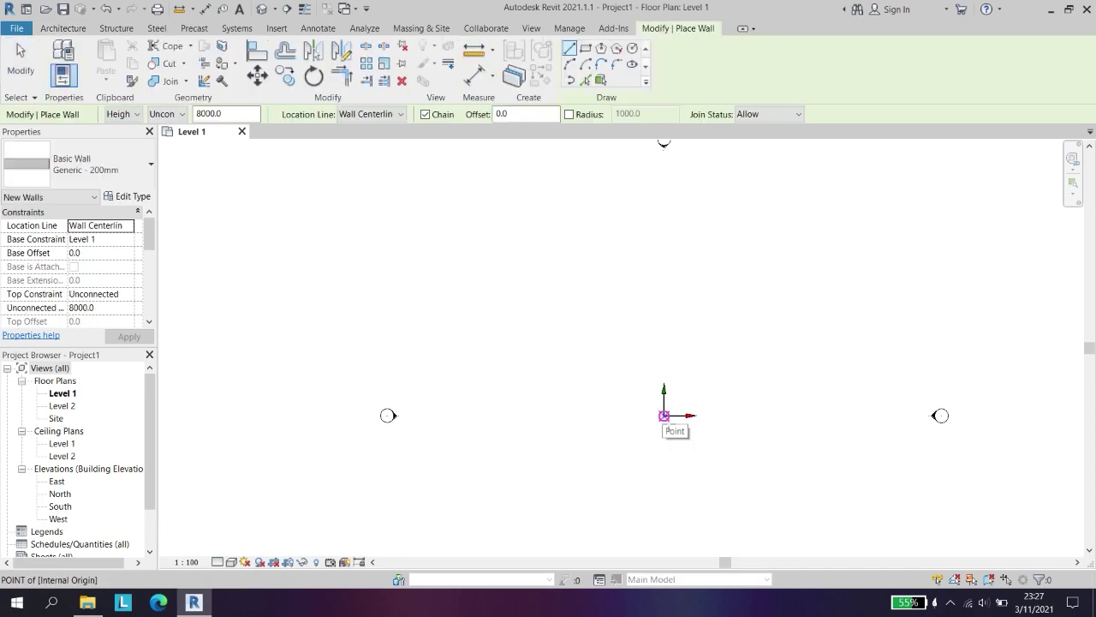
click(664, 415)
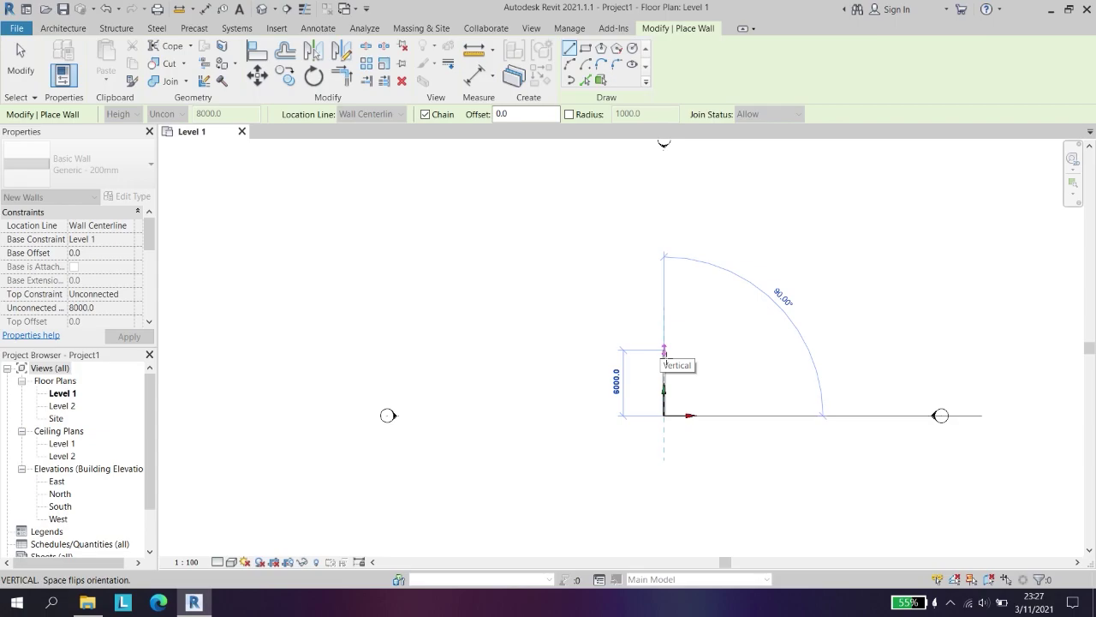
text(7118)
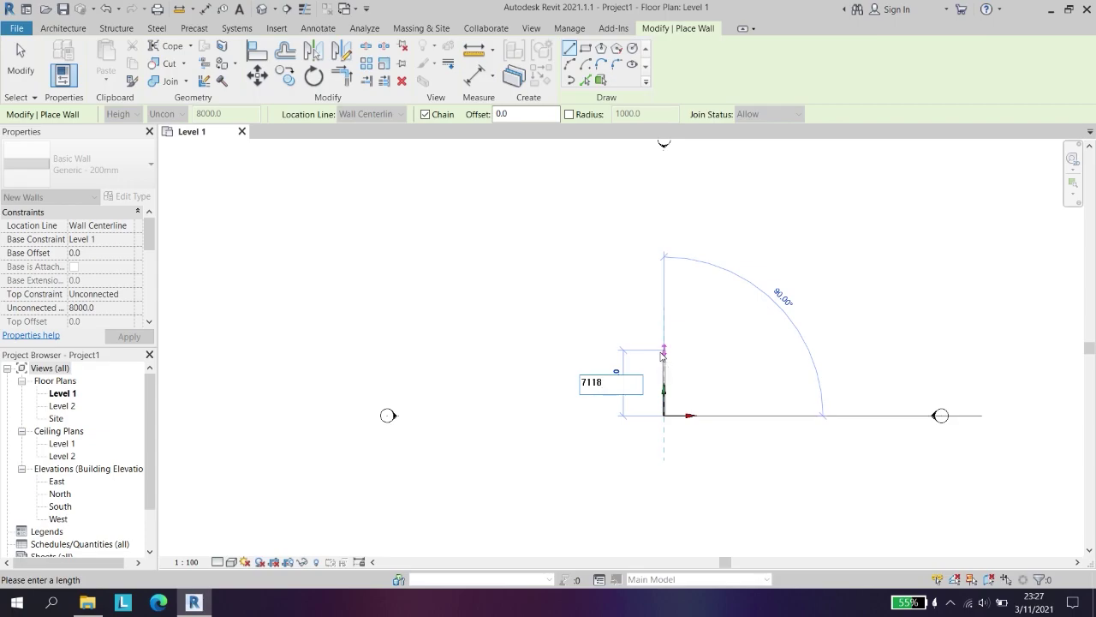
key(Return)
- Draw the remaining three walls, 7118 mm each, to close the square back at the internal origin and finish the wall command
scroll(625, 351, up, 5)
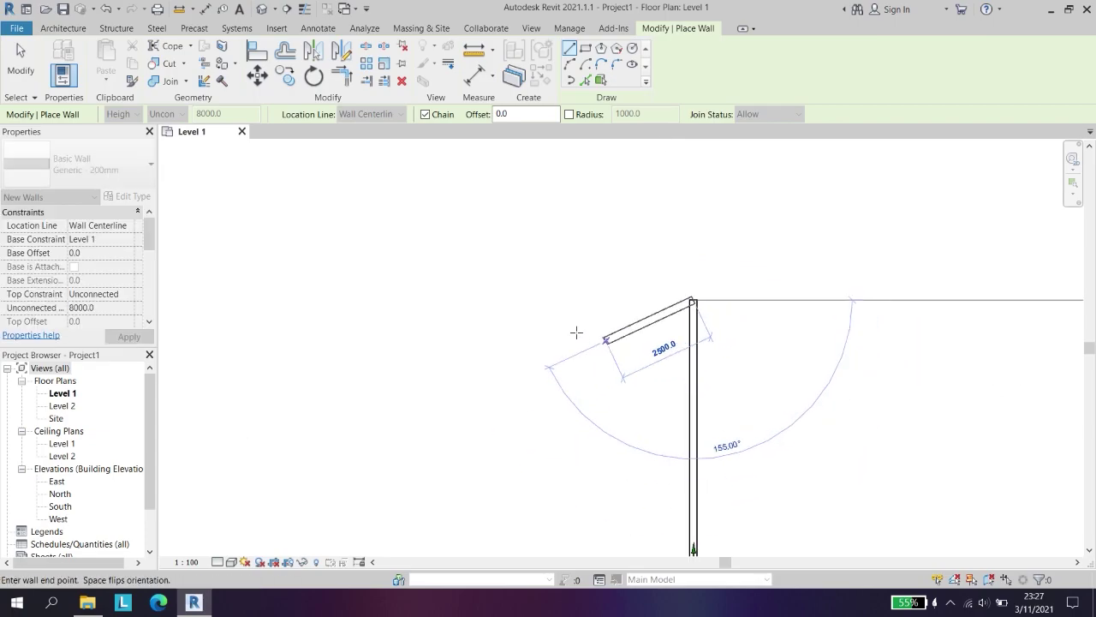
text(7118)
key(Return)
scroll(431, 460, down, 2)
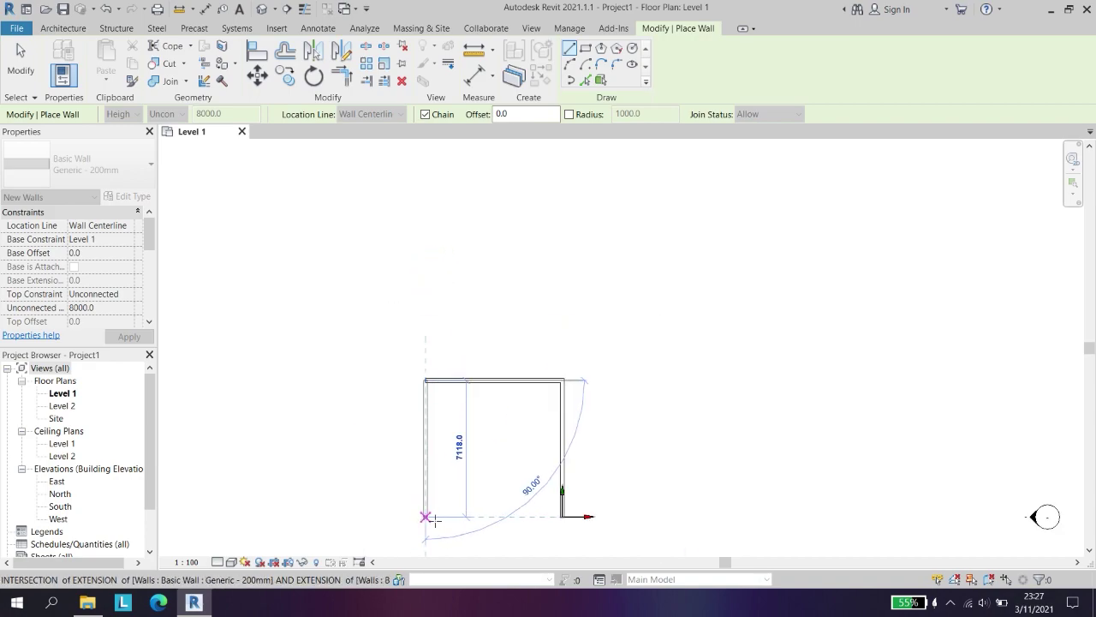
click(425, 517)
scroll(565, 454, up, 3)
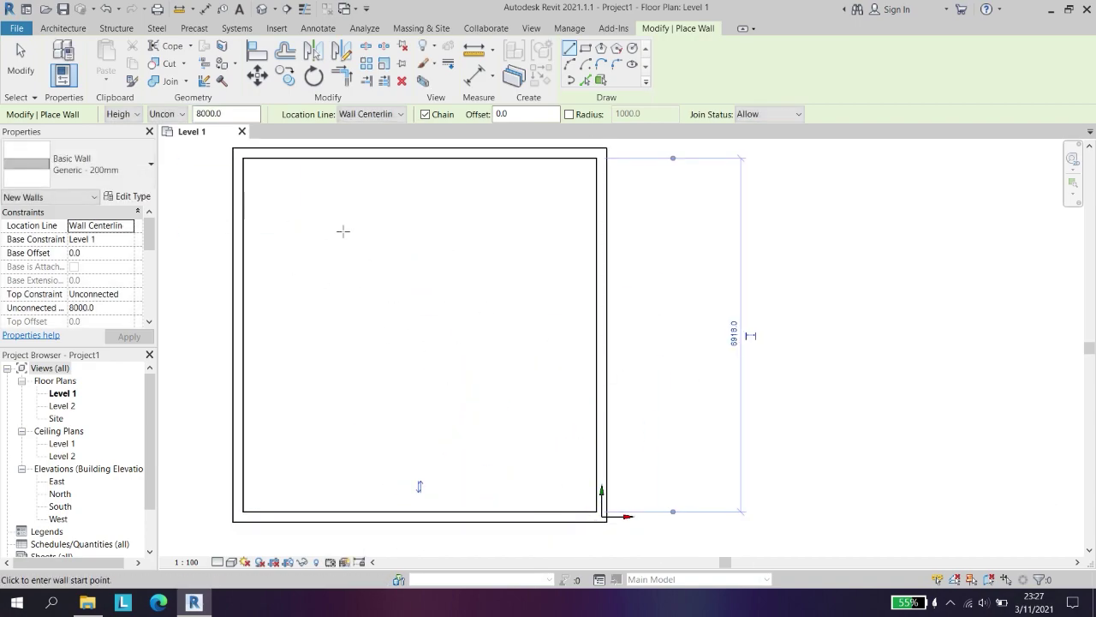
scroll(528, 311, down, 1)
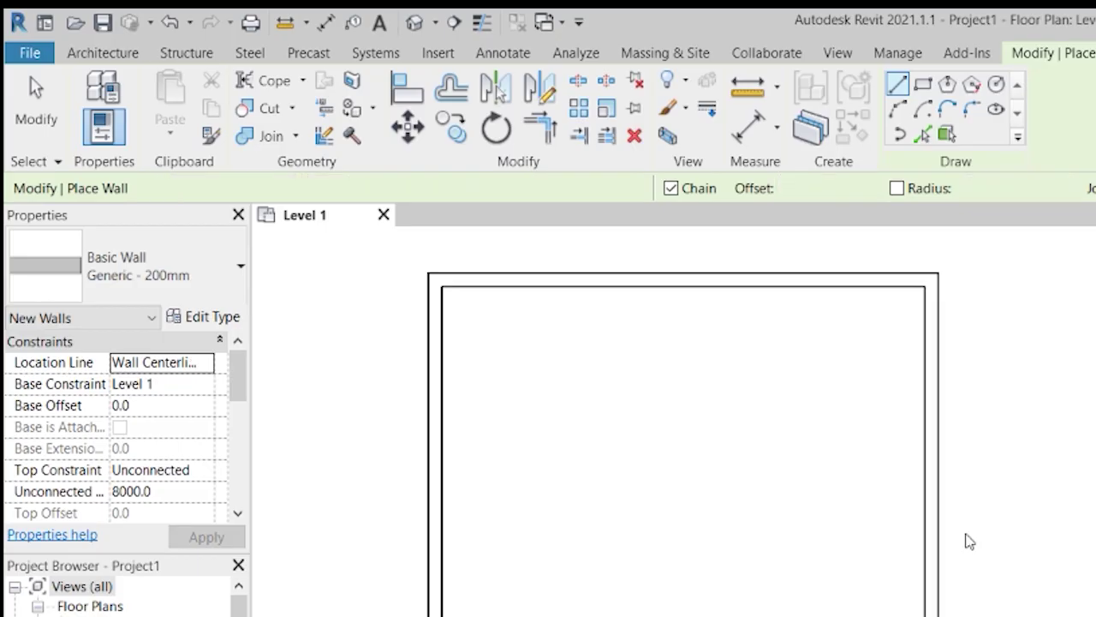
key(Escape)
key(Escape)
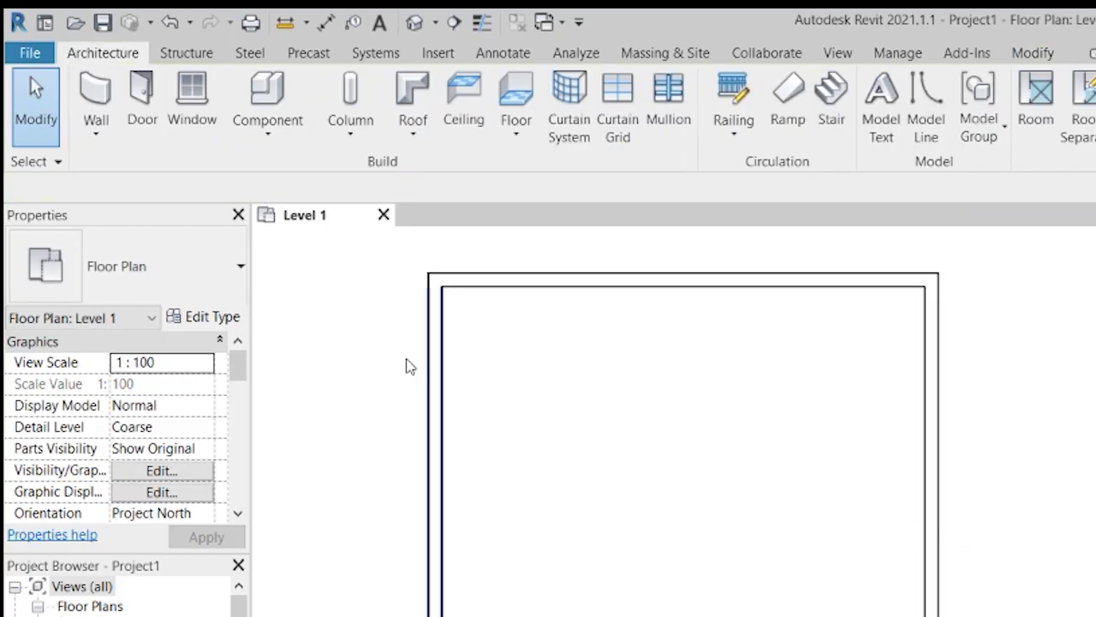
- Change the square's upper wall to the Generic - 300mm wall type
click(383, 174)
click(275, 226)
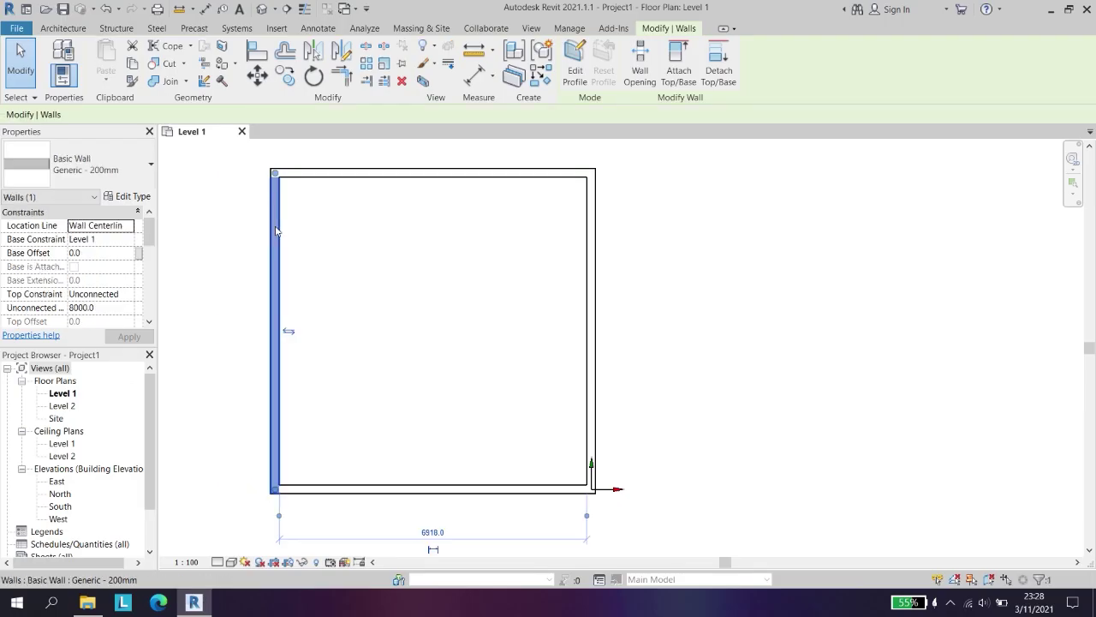
click(322, 175)
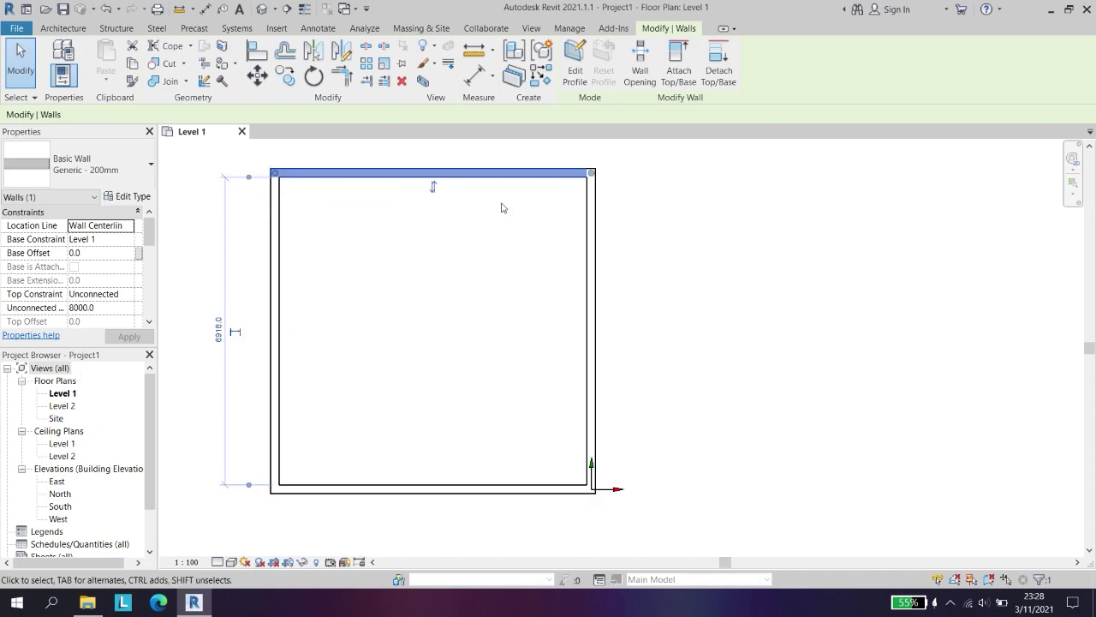
click(149, 172)
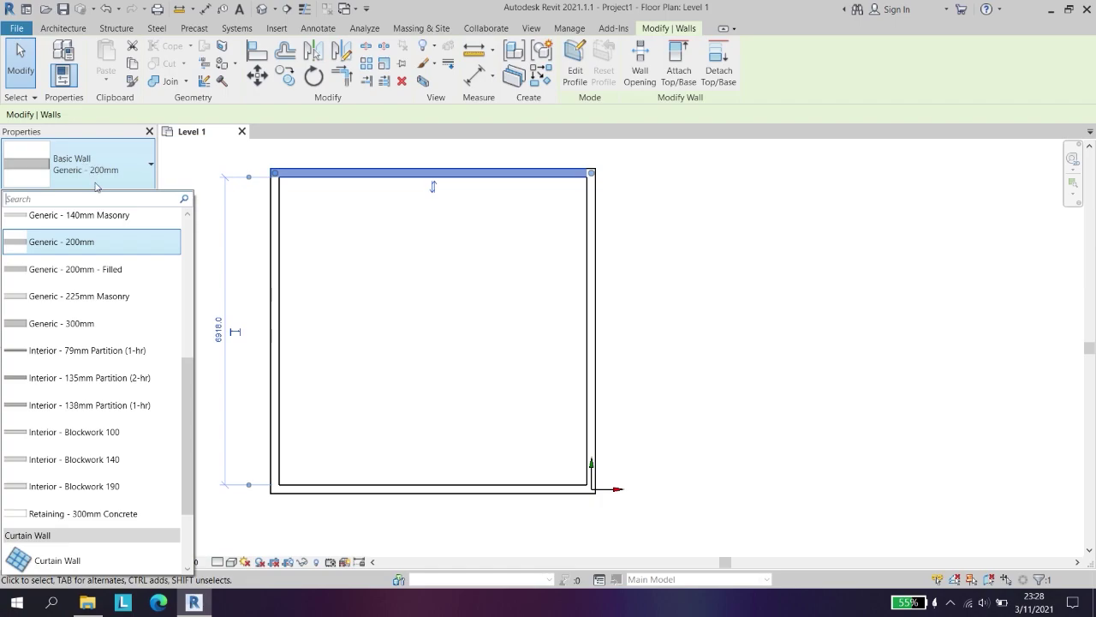
scroll(121, 282, up, 1)
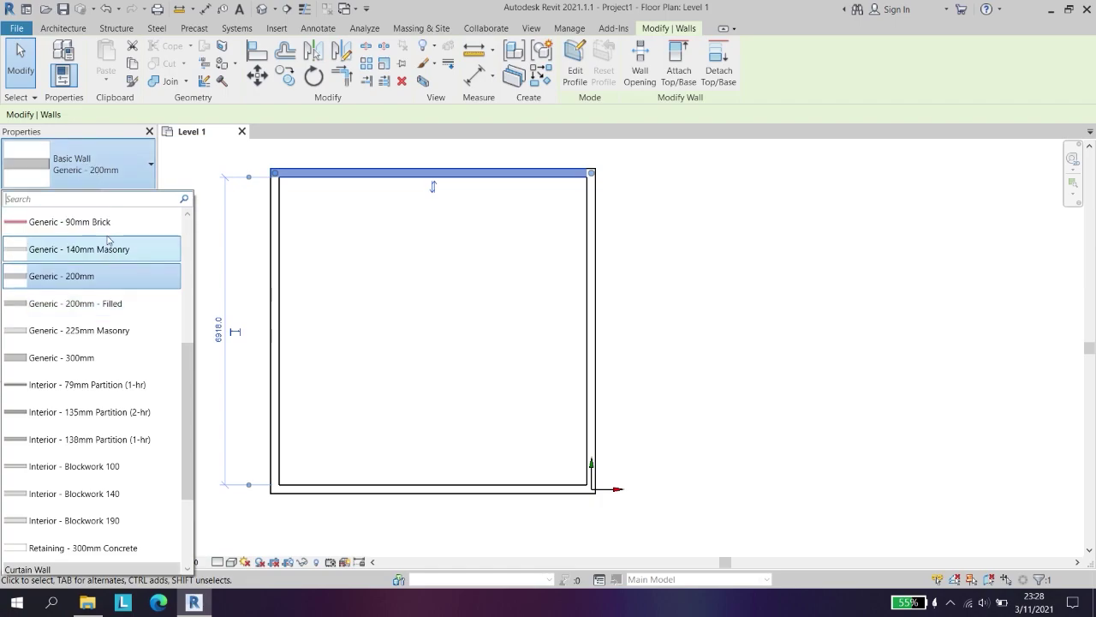
scroll(114, 253, down, 1)
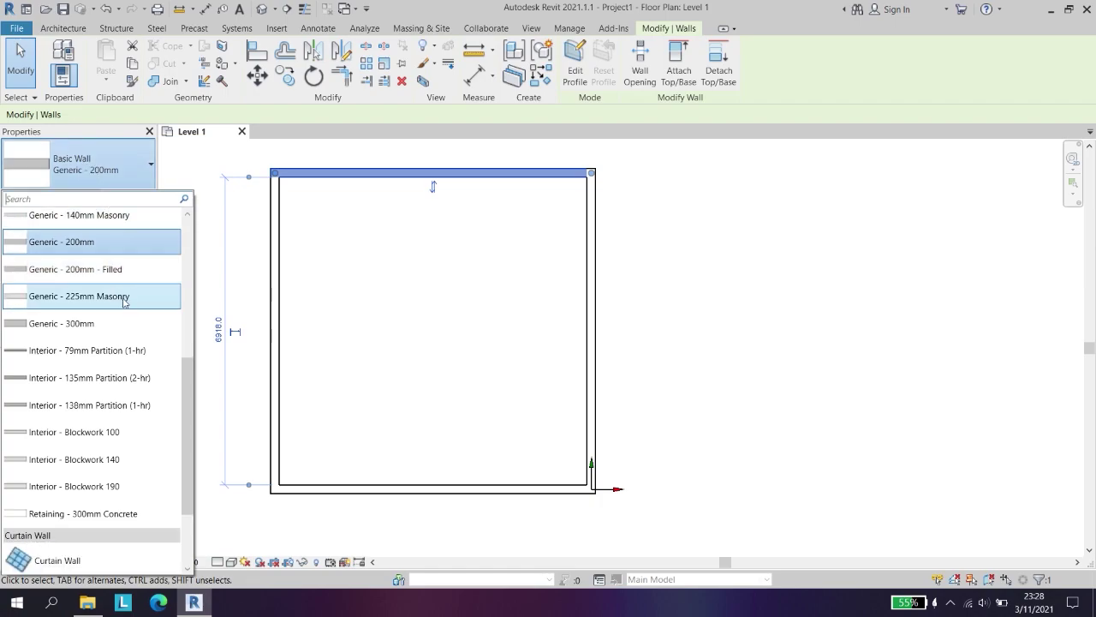
click(125, 323)
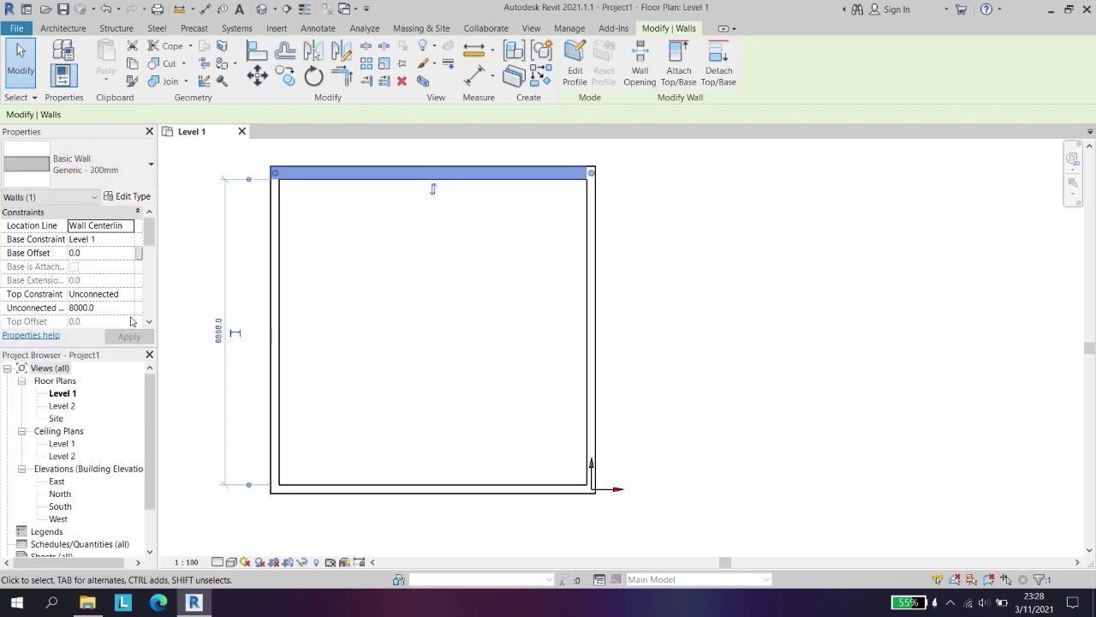
- Return the square's upper wall to the Generic - 200mm wall type and deselect it
click(141, 167)
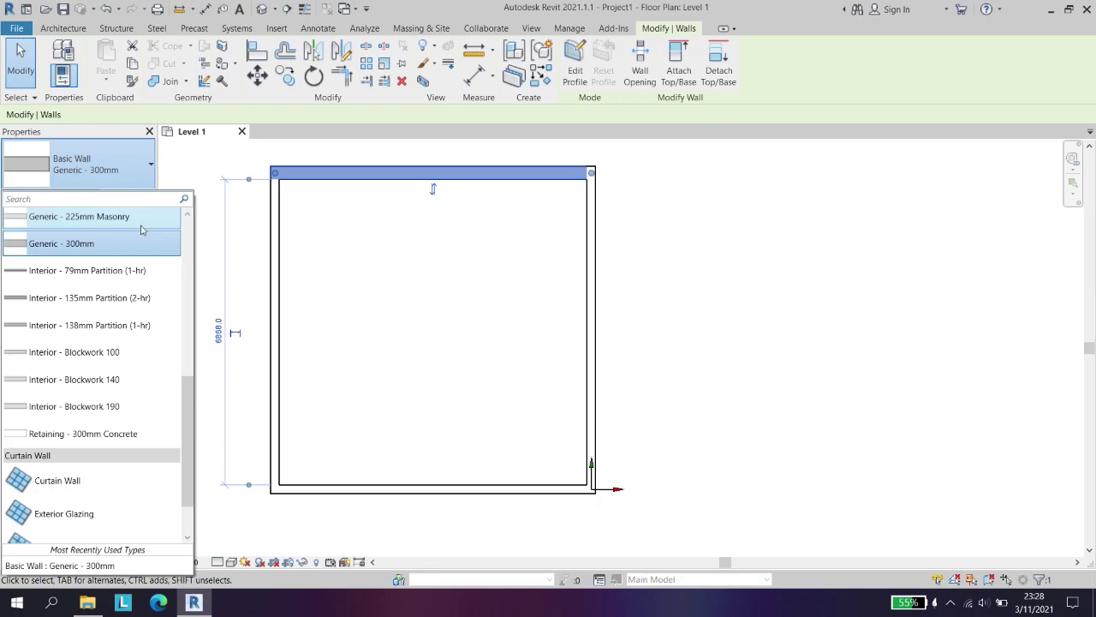
scroll(143, 241, up, 1)
scroll(136, 238, up, 1)
click(136, 239)
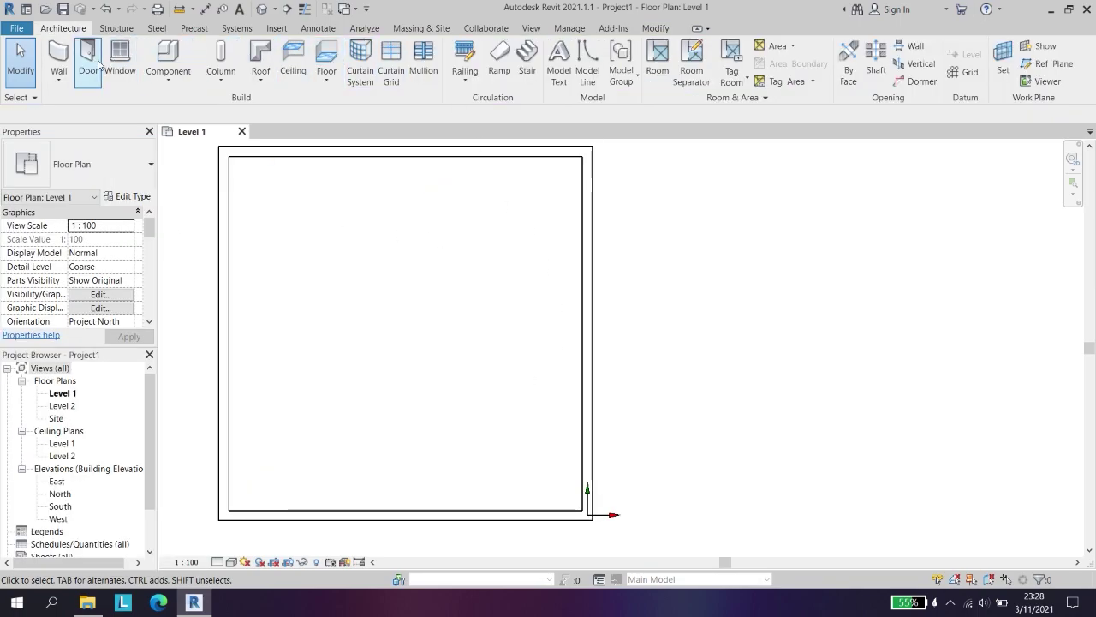
- Draw an Interior - 135mm Partition (2-hr) wall 3400 mm straight down from the midpoint of the upper exterior wall
click(86, 164)
click(91, 163)
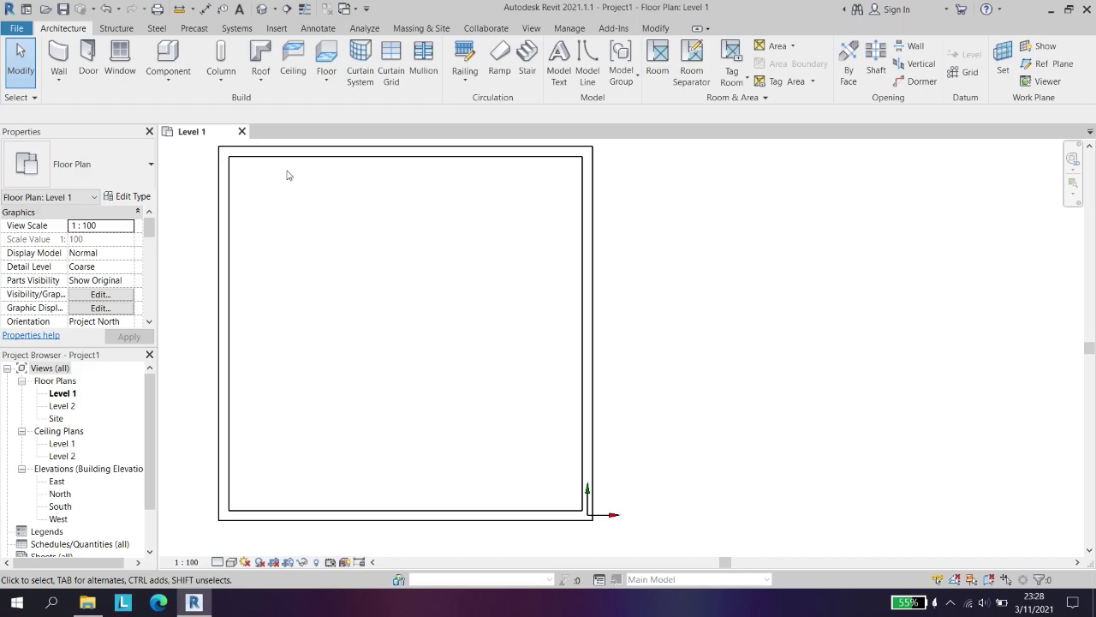
key(w)
key(a)
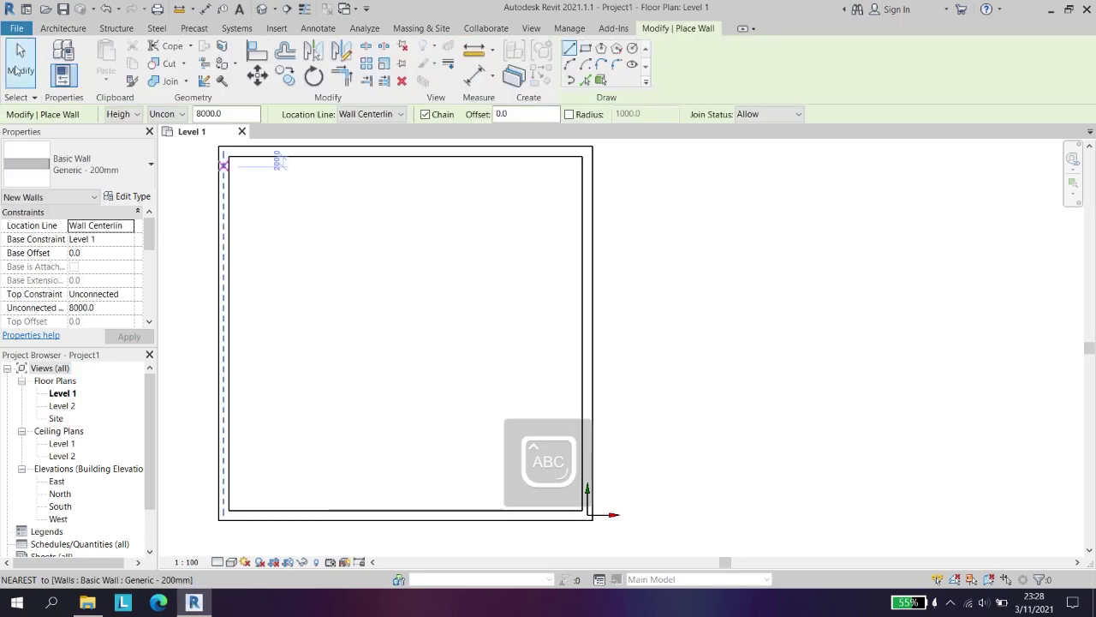
click(100, 146)
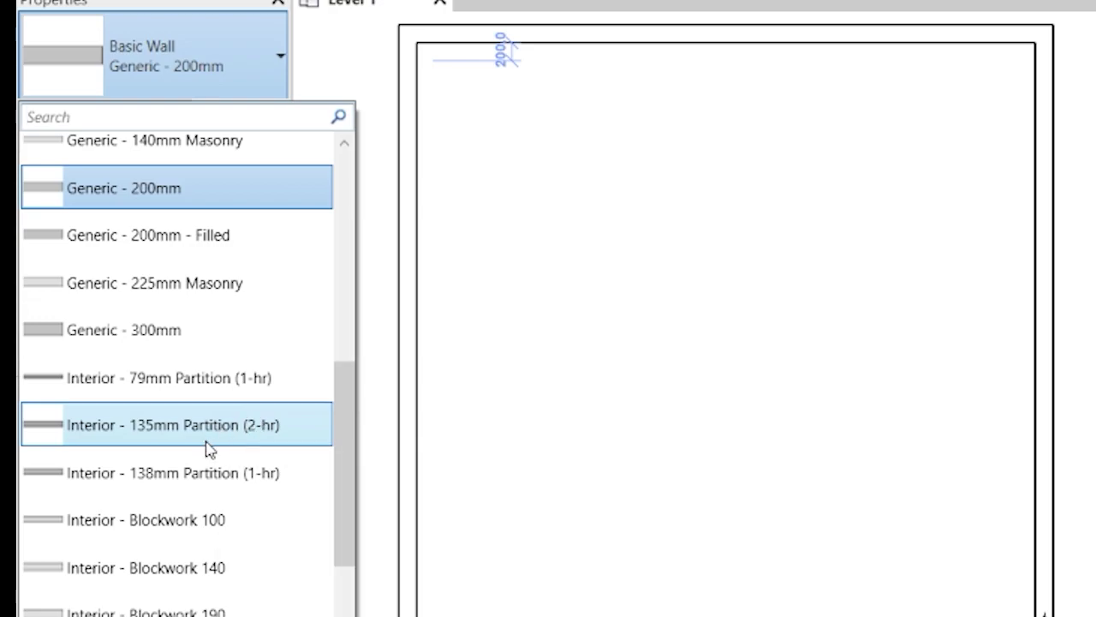
click(214, 447)
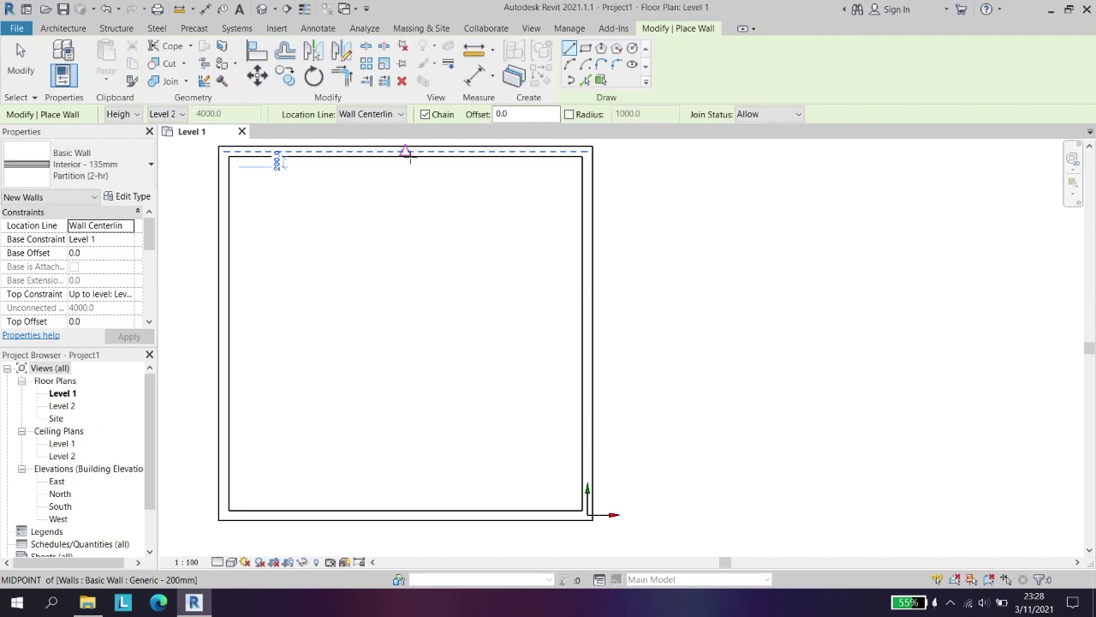
click(406, 152)
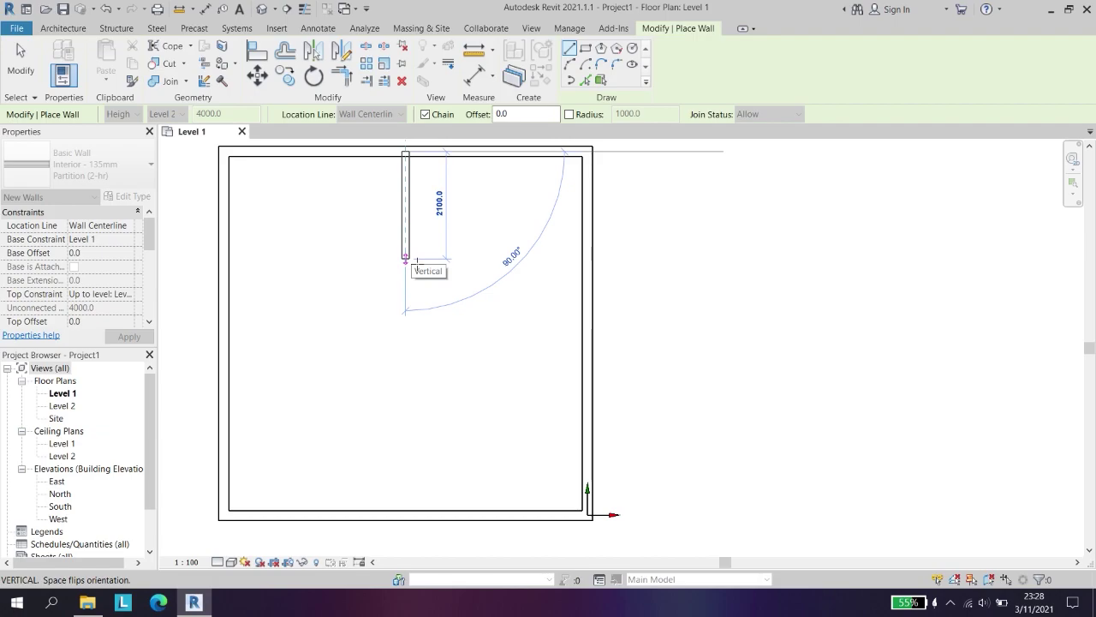
text(3)
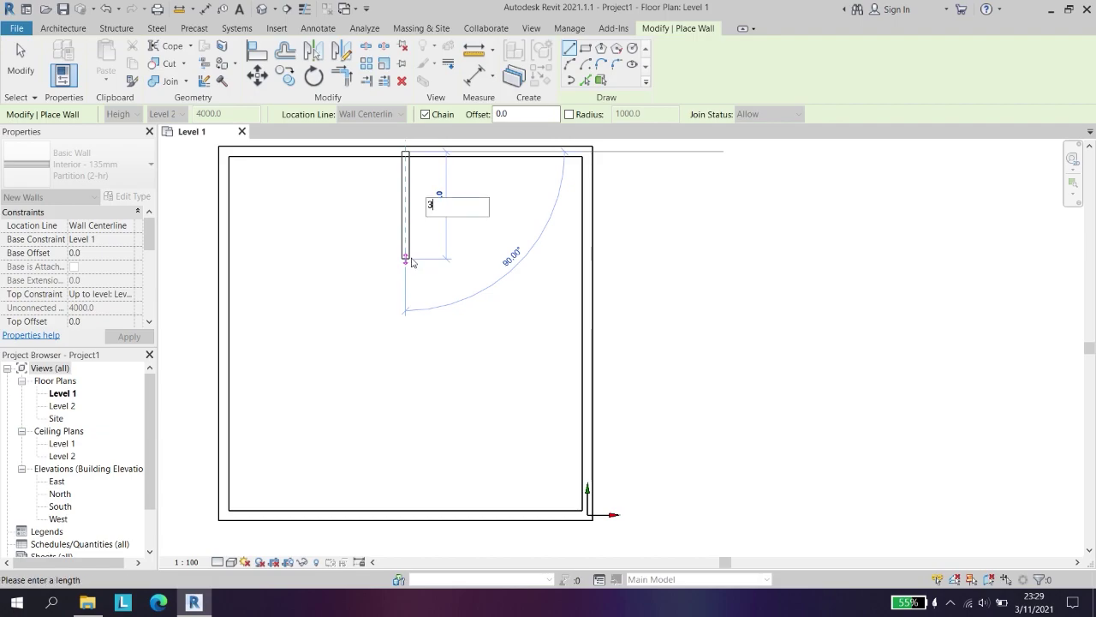
text(400)
key(Return)
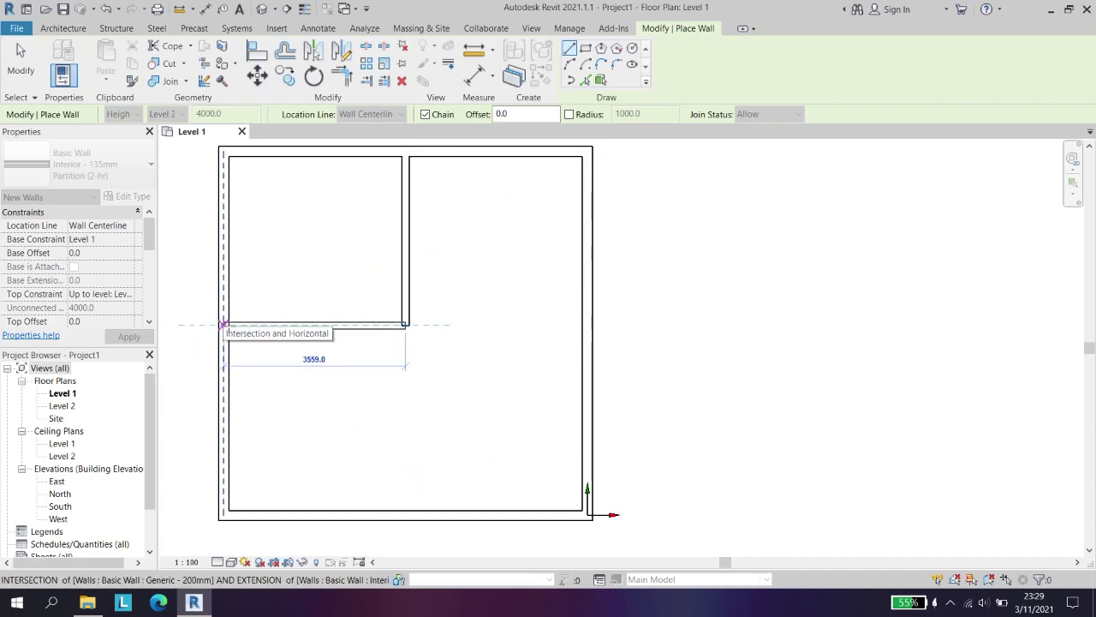
- Continue the partition horizontally from its lower end to the left exterior wall's centerline and finish the wall command
click(225, 325)
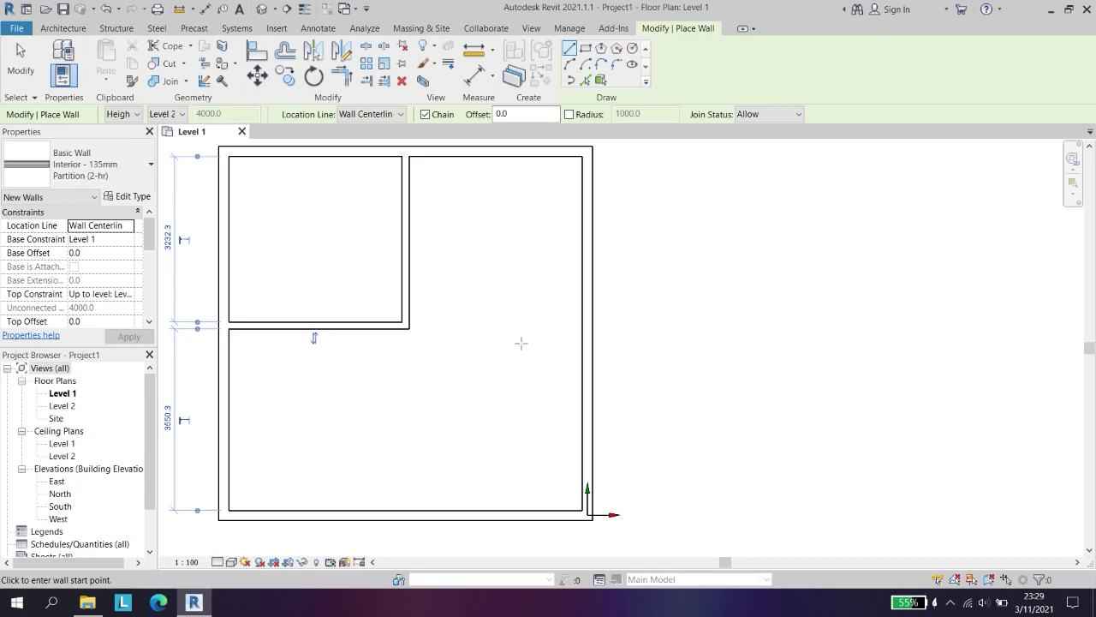
key(Escape)
key(Escape)
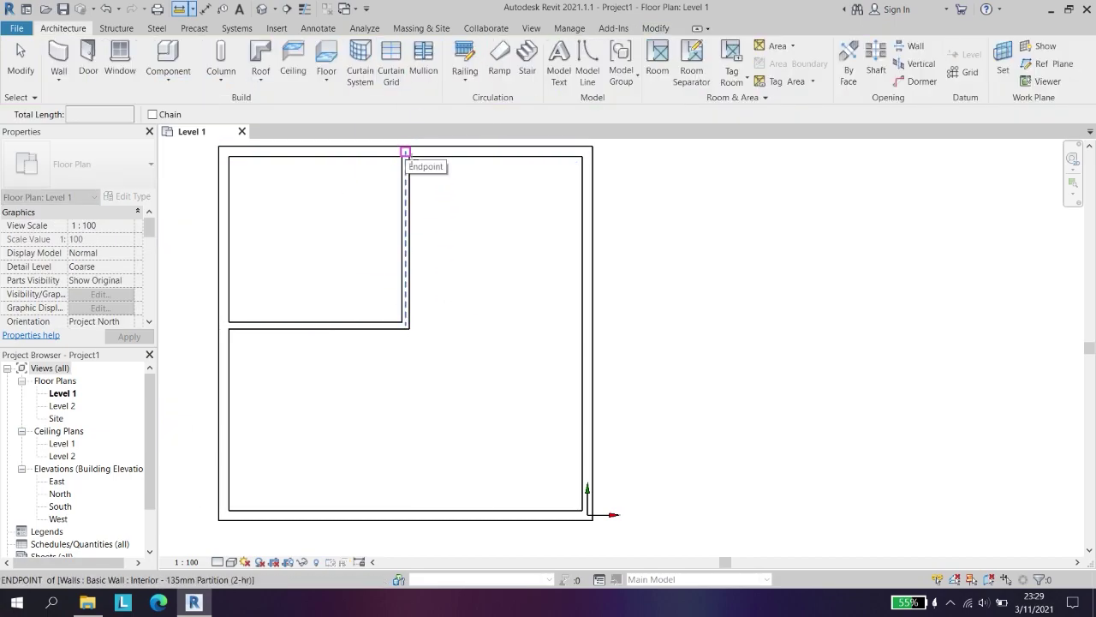
- Measure 2032 mm down the vertical partition from its upper end and draw a horizontal partition from that point to the right exterior wall
click(406, 152)
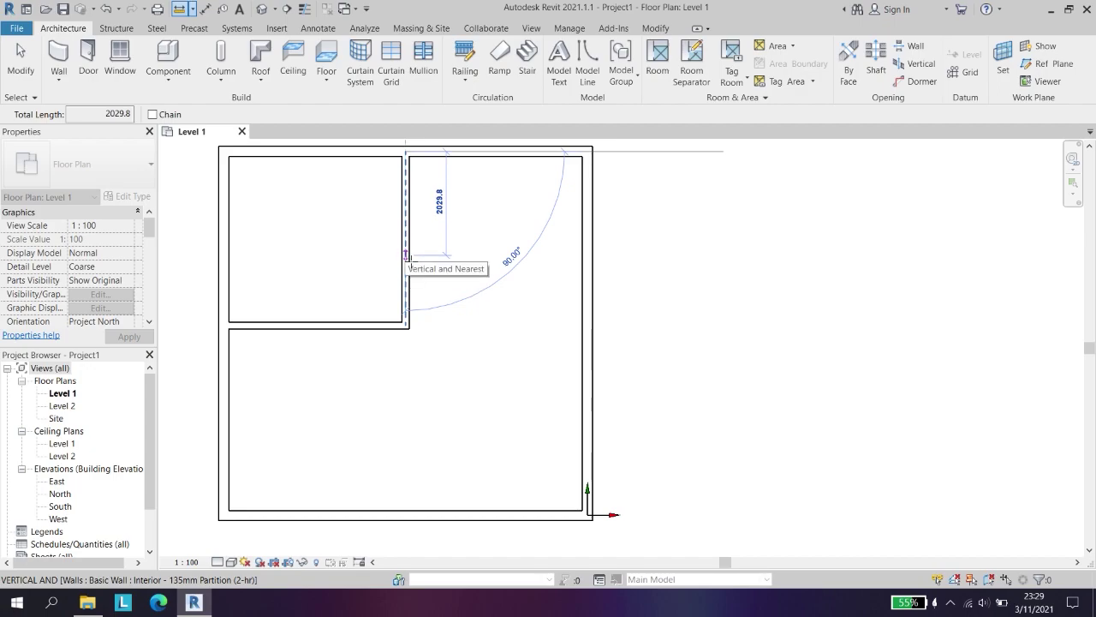
text(2032)
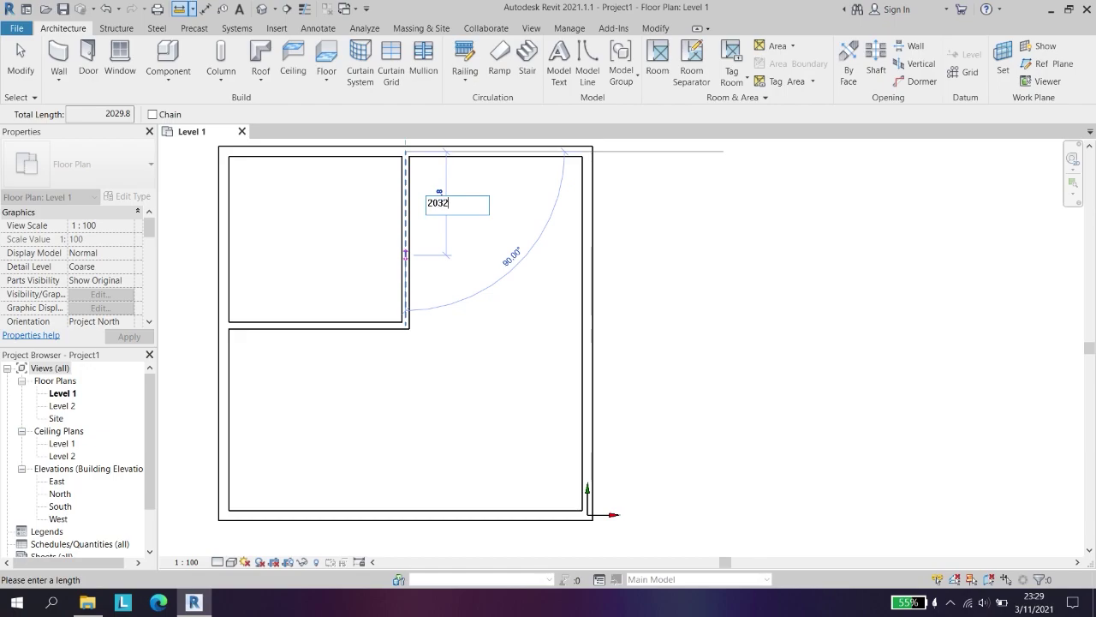
key(Return)
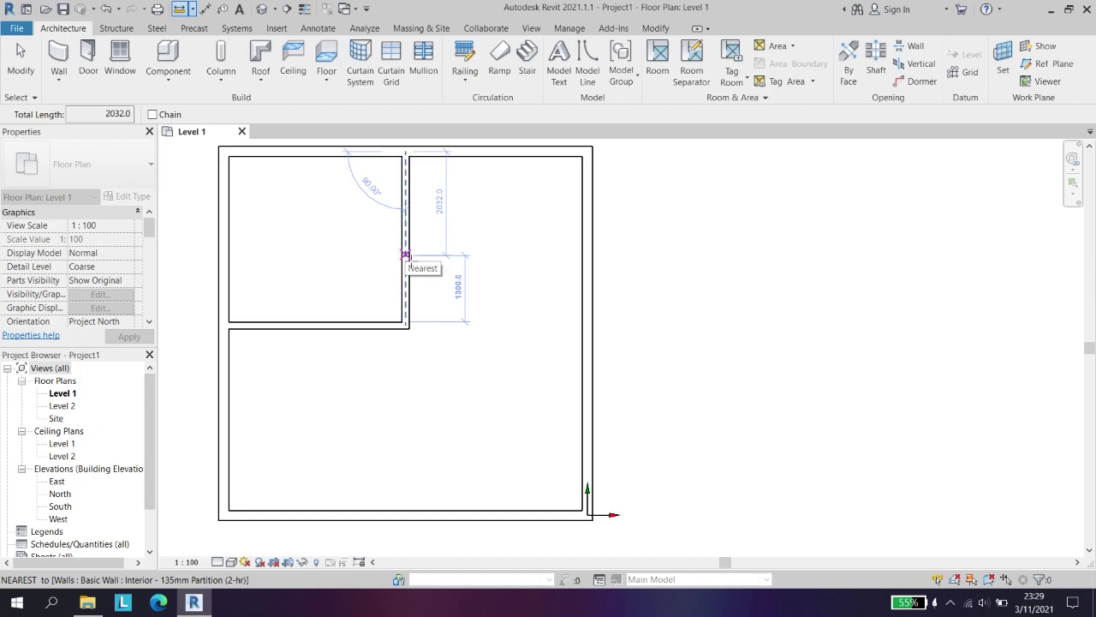
key(w)
key(a)
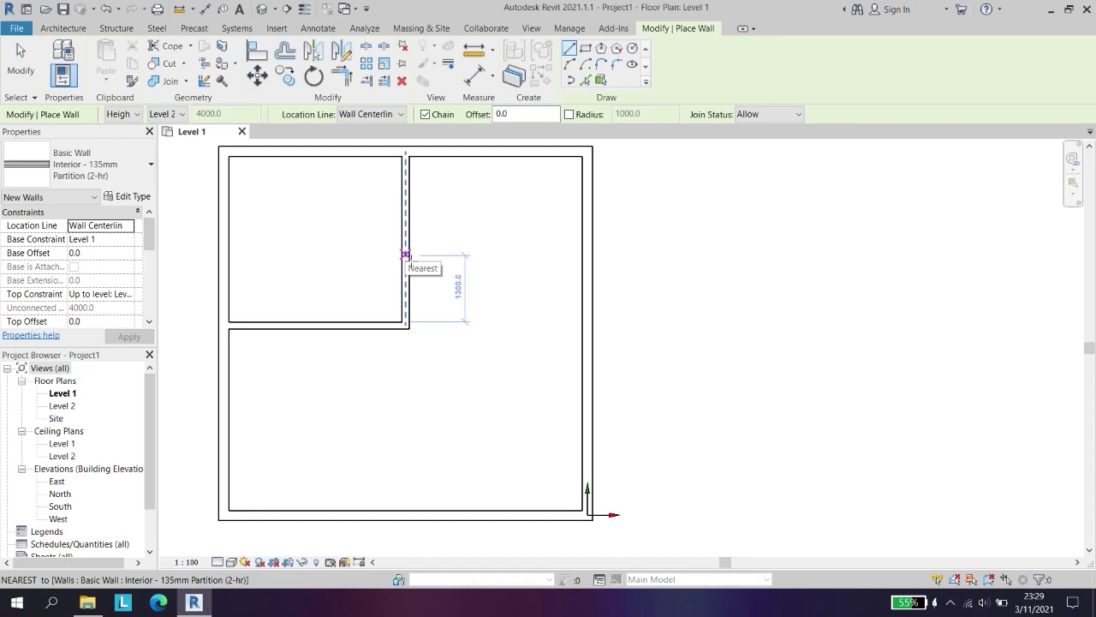
click(406, 254)
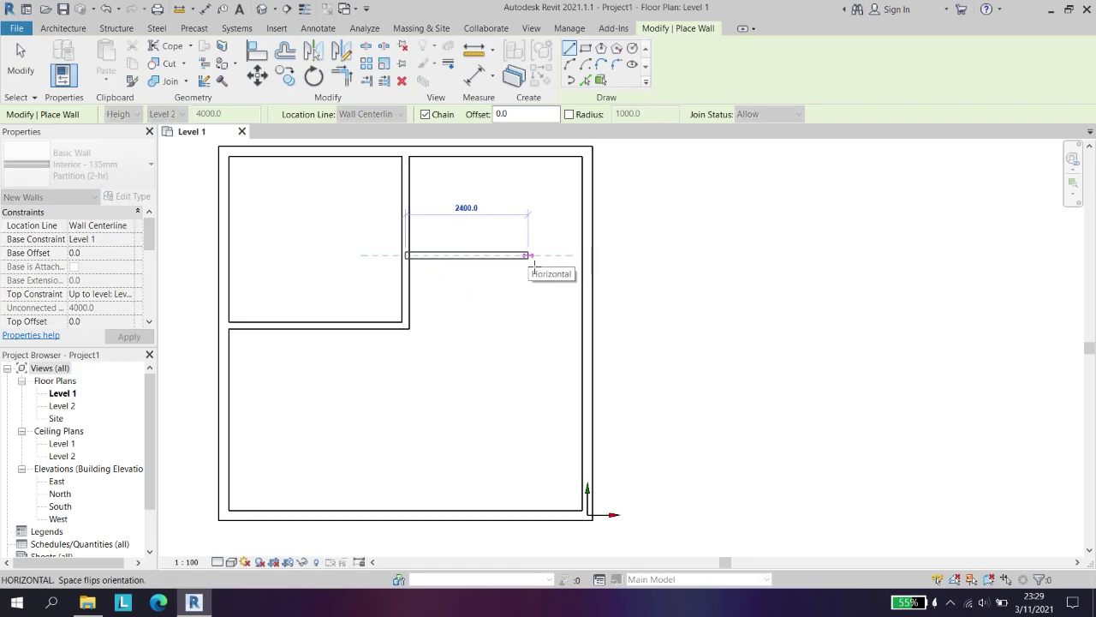
click(588, 256)
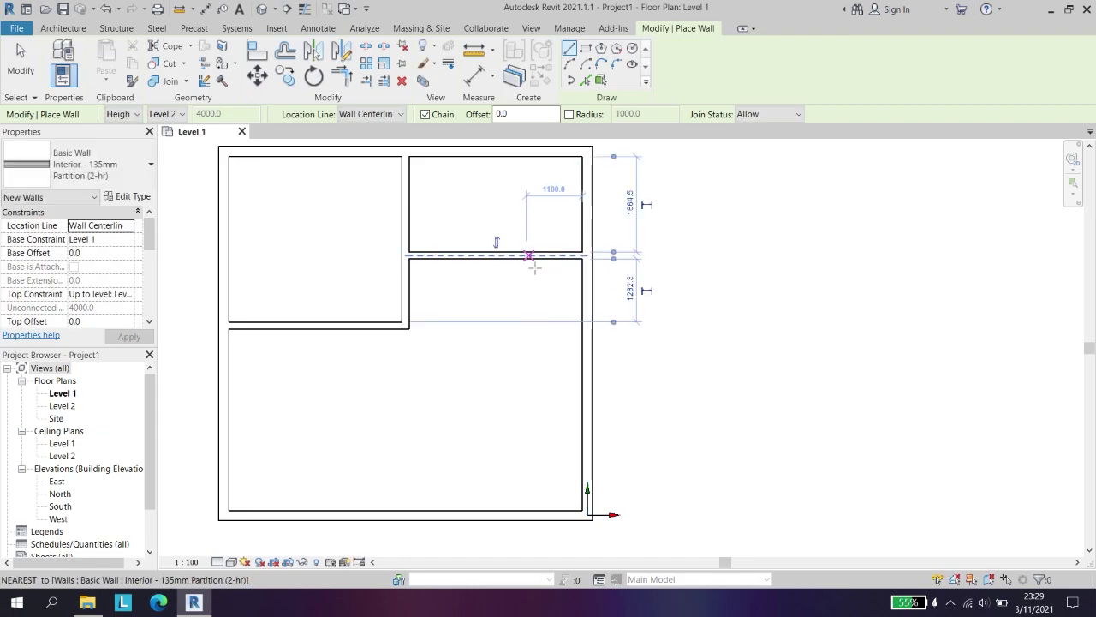
- Enclose a small closet with a partition 900 mm up from the new wall, 1100 mm from the right exterior wall, and across to that wall
click(529, 257)
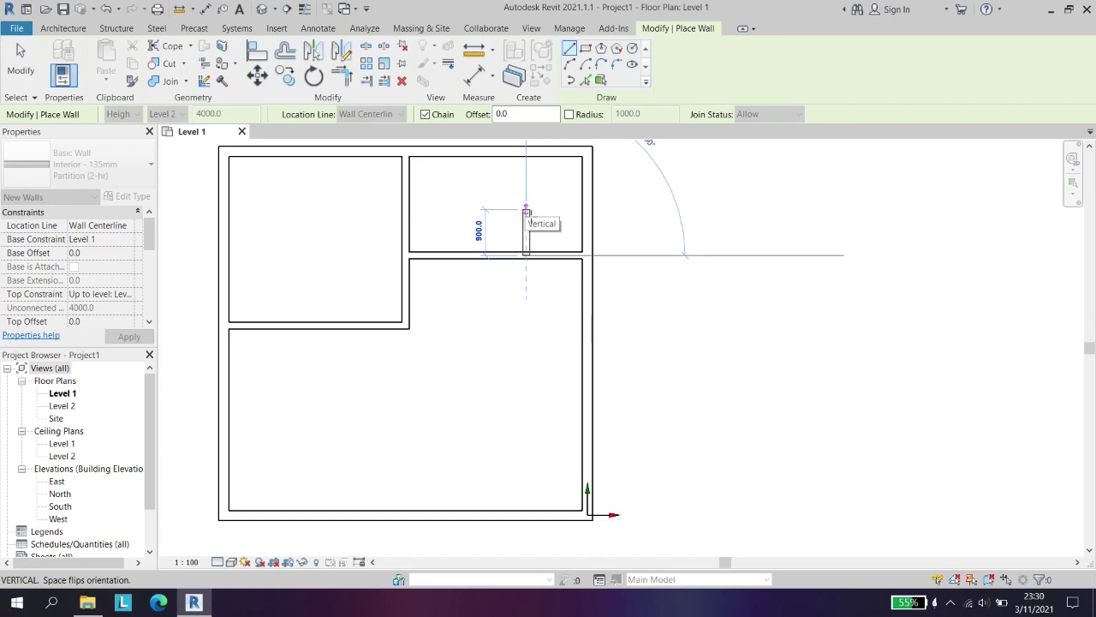
click(525, 206)
click(582, 206)
key(Escape)
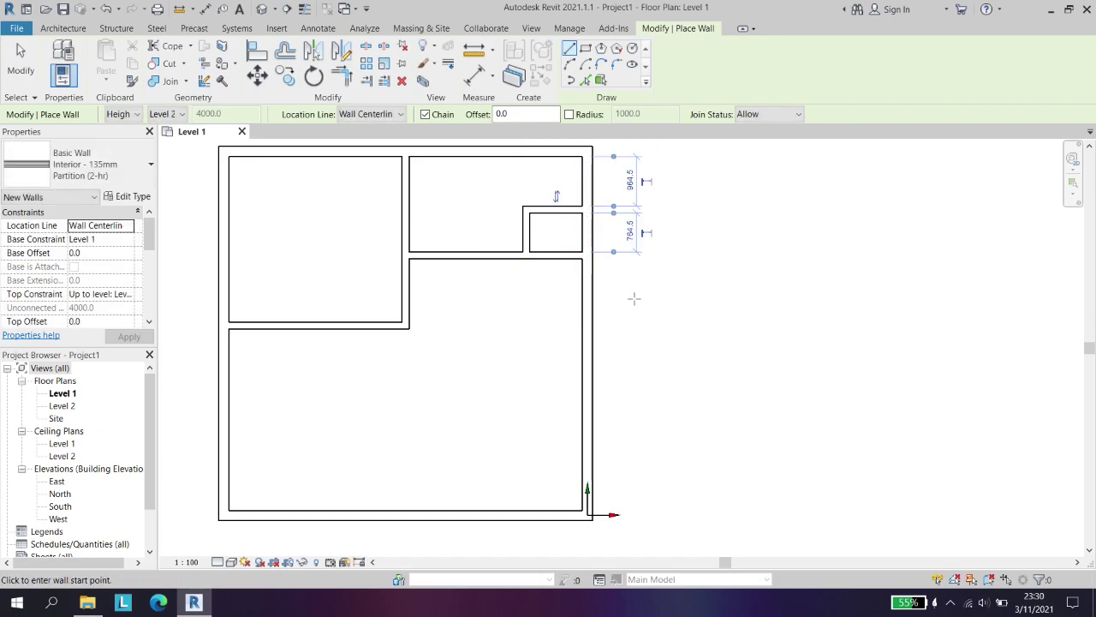
scroll(562, 287, down, 1)
scroll(598, 313, up, 1)
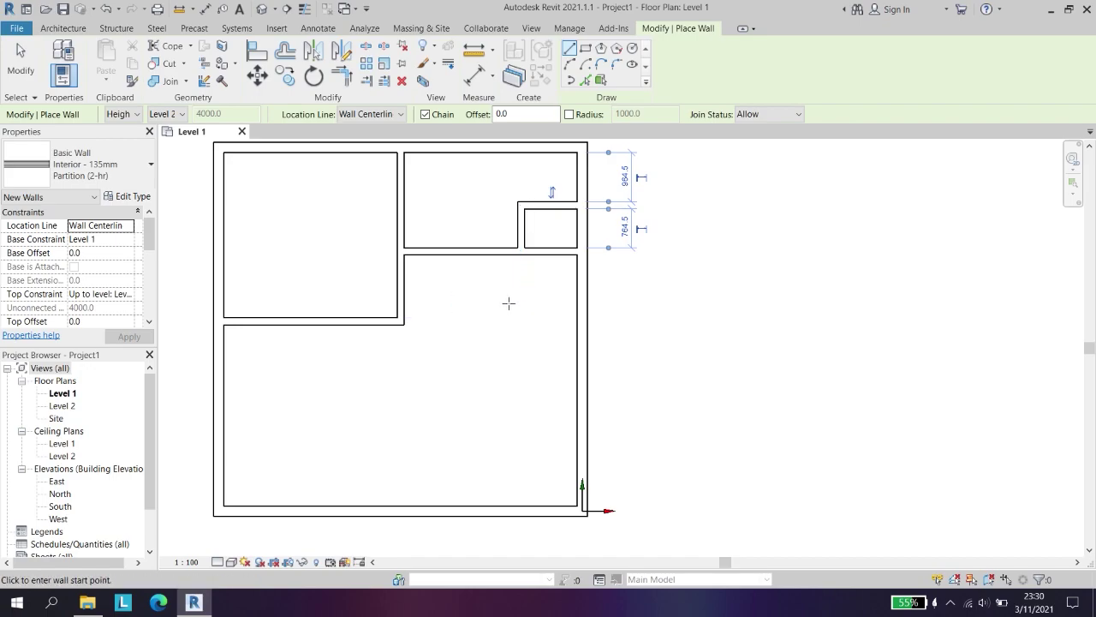
click(49, 29)
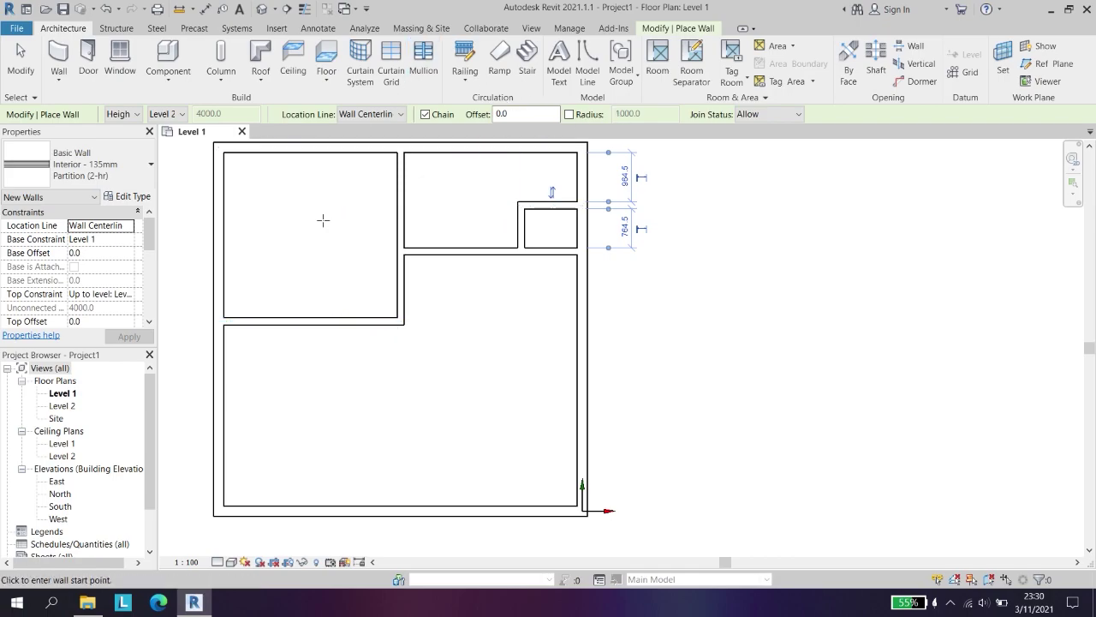
key(Escape)
key(Escape)
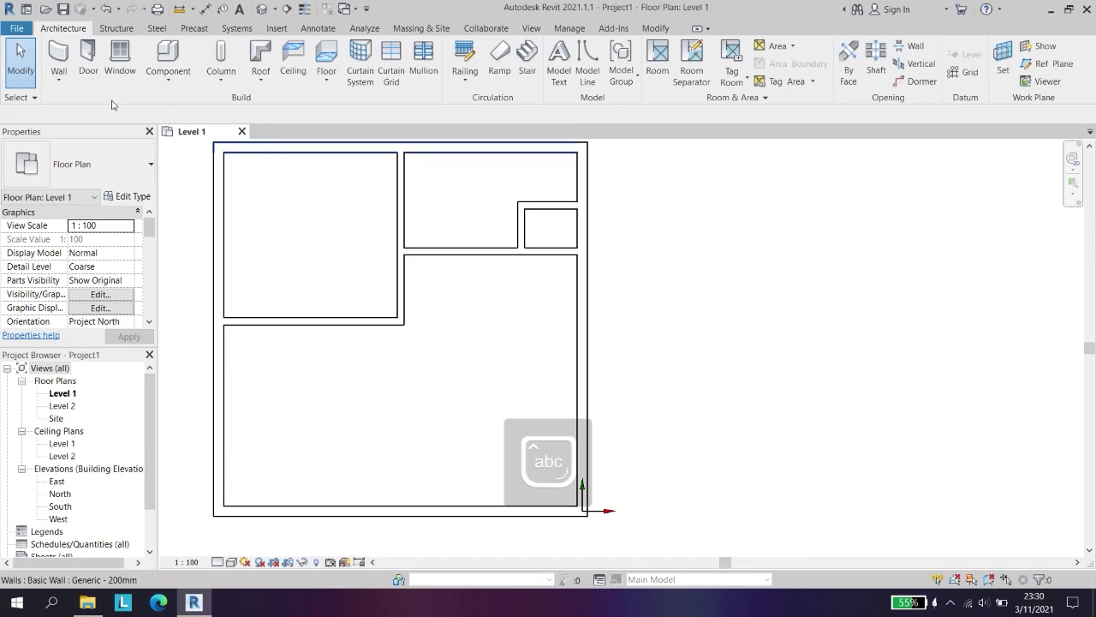
- Split the partition below the upper-left room at 800 mm and about 2791 mm from the left exterior wall and delete the middle segment
click(304, 324)
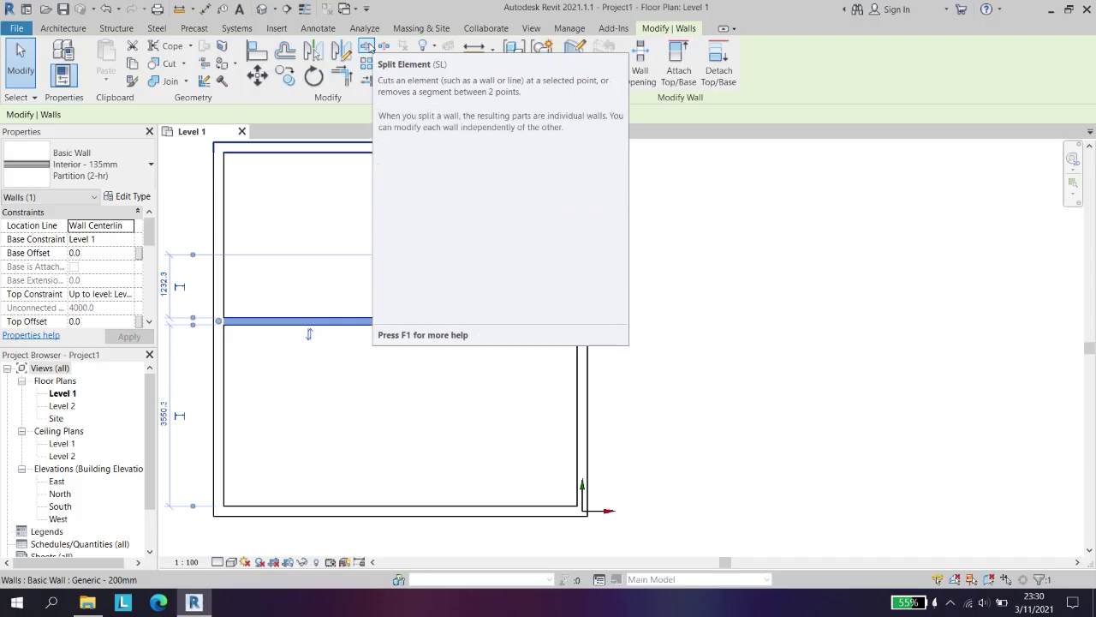
click(297, 109)
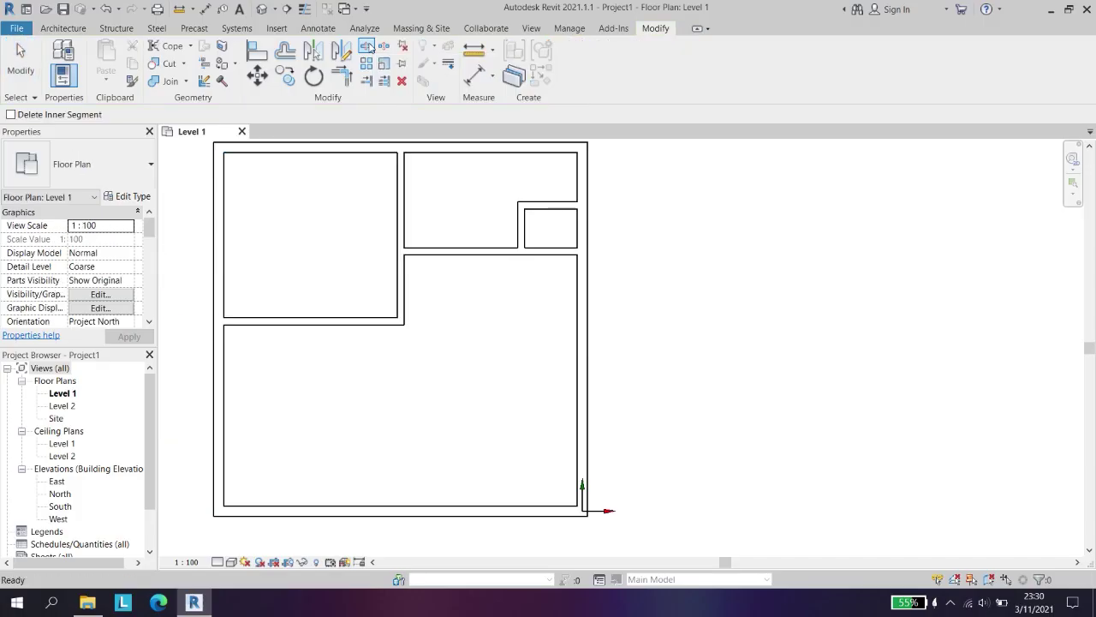
click(266, 324)
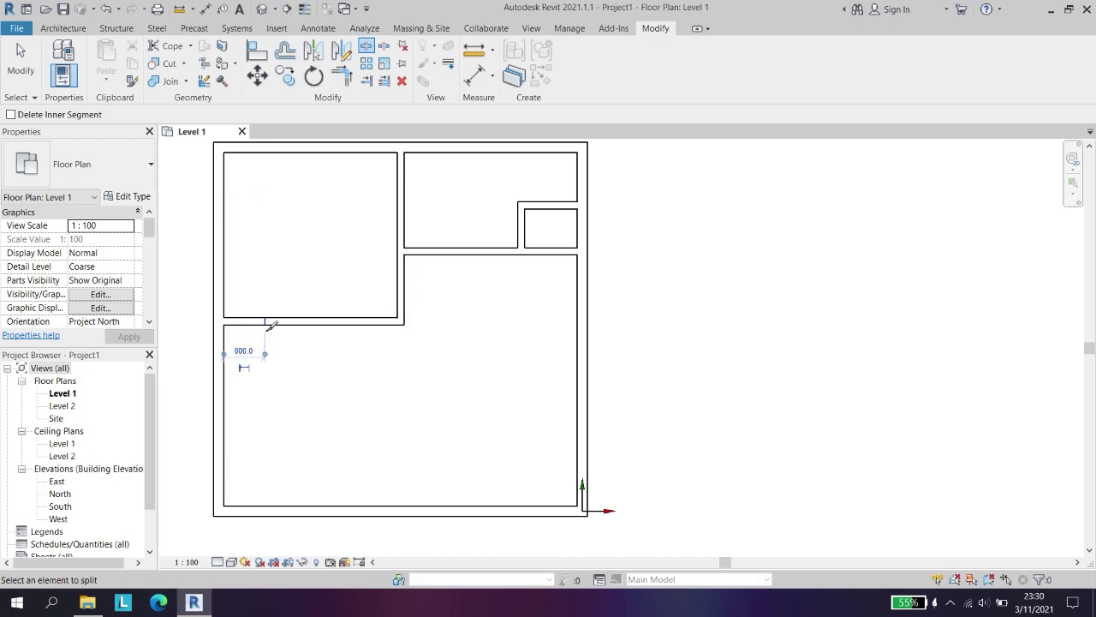
click(368, 323)
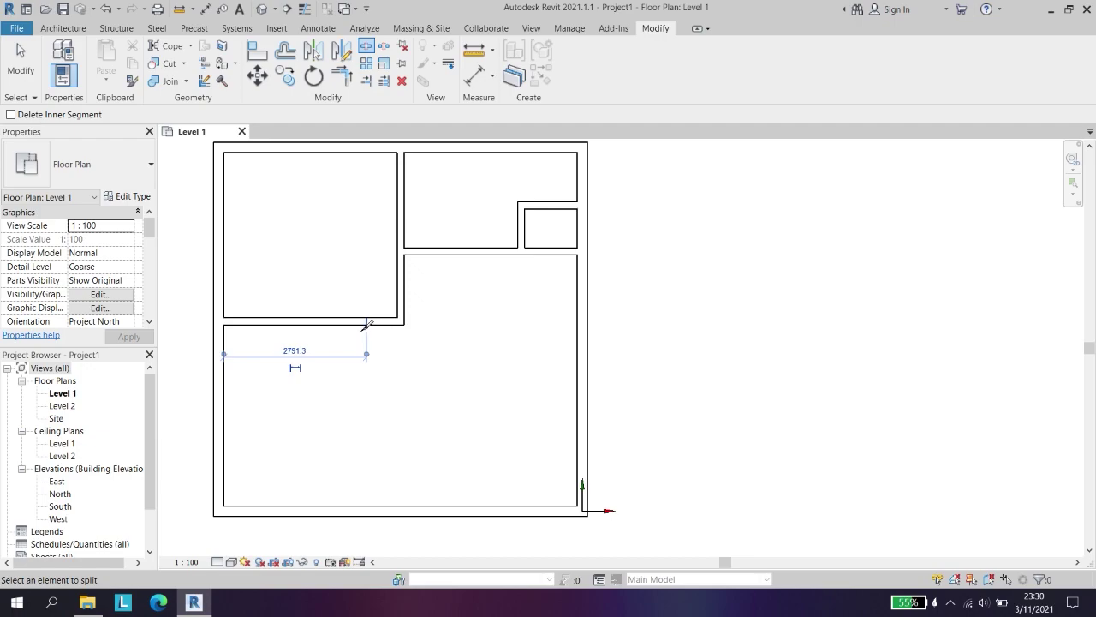
key(Escape)
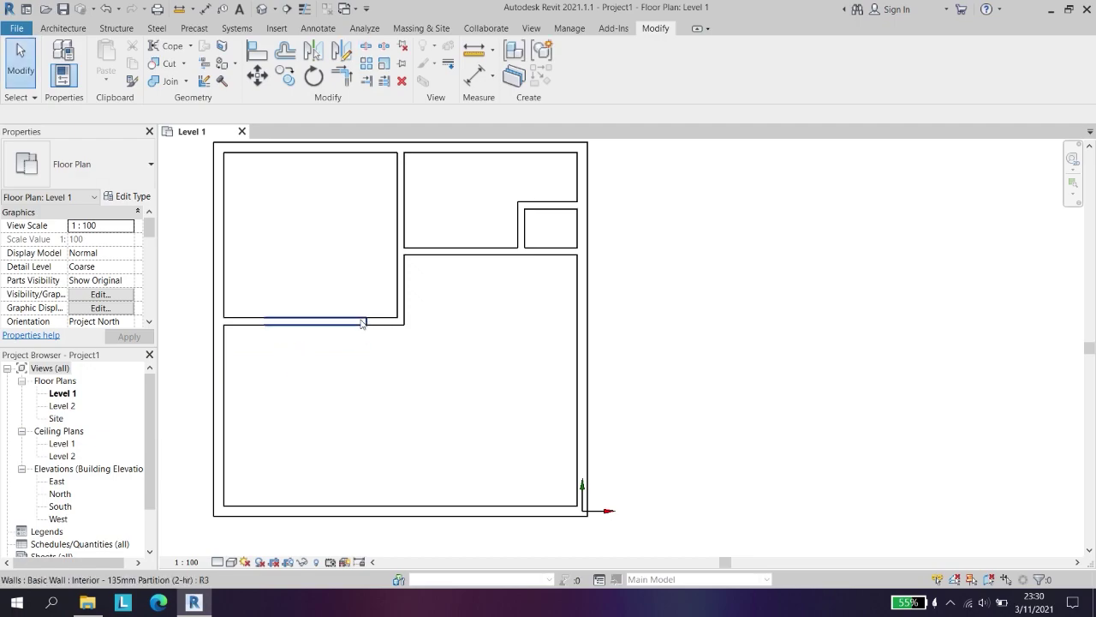
click(337, 322)
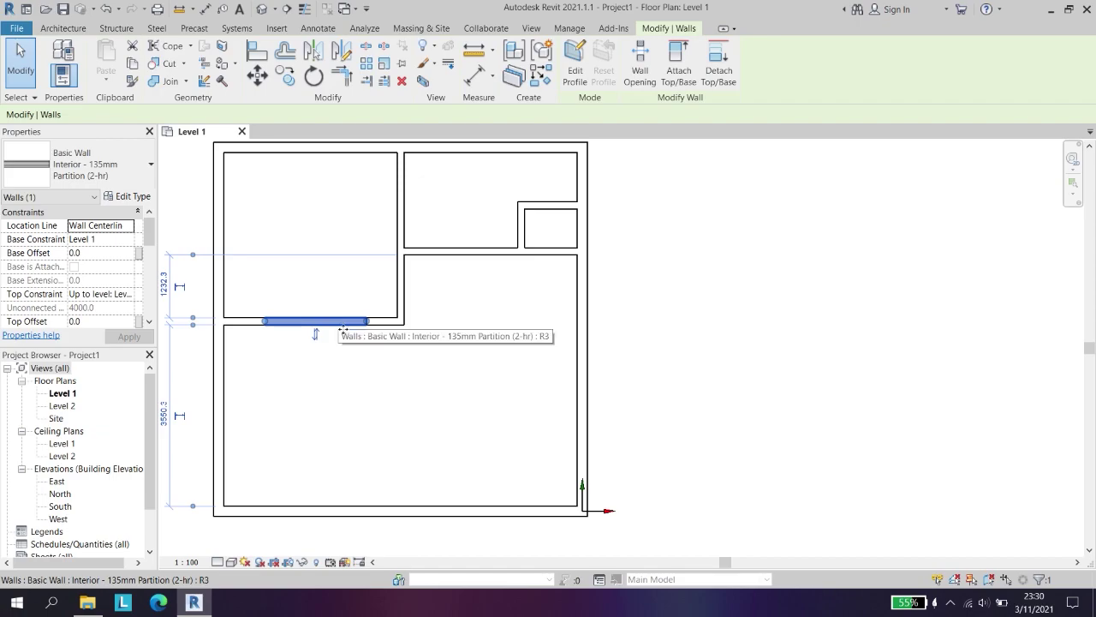
key(Delete)
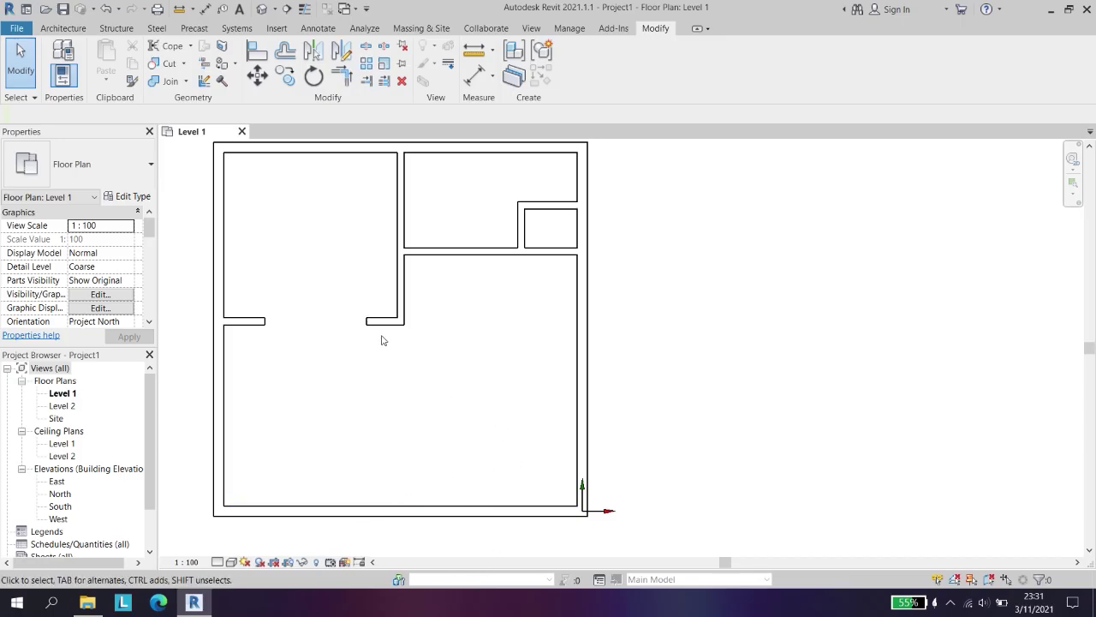
- Place M_Single-Flush 0915 x 2134mm doors in the right-hand horizontal partition, one into the upper-right room 200 mm from the closet partition and one centred on the closet
click(67, 28)
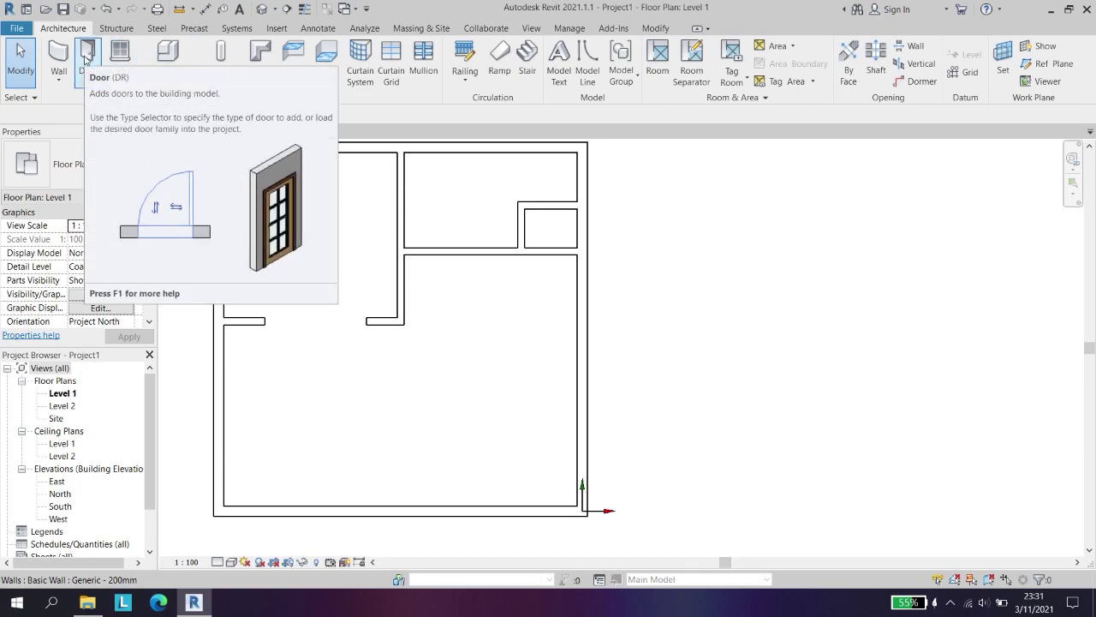
key(d)
key(r)
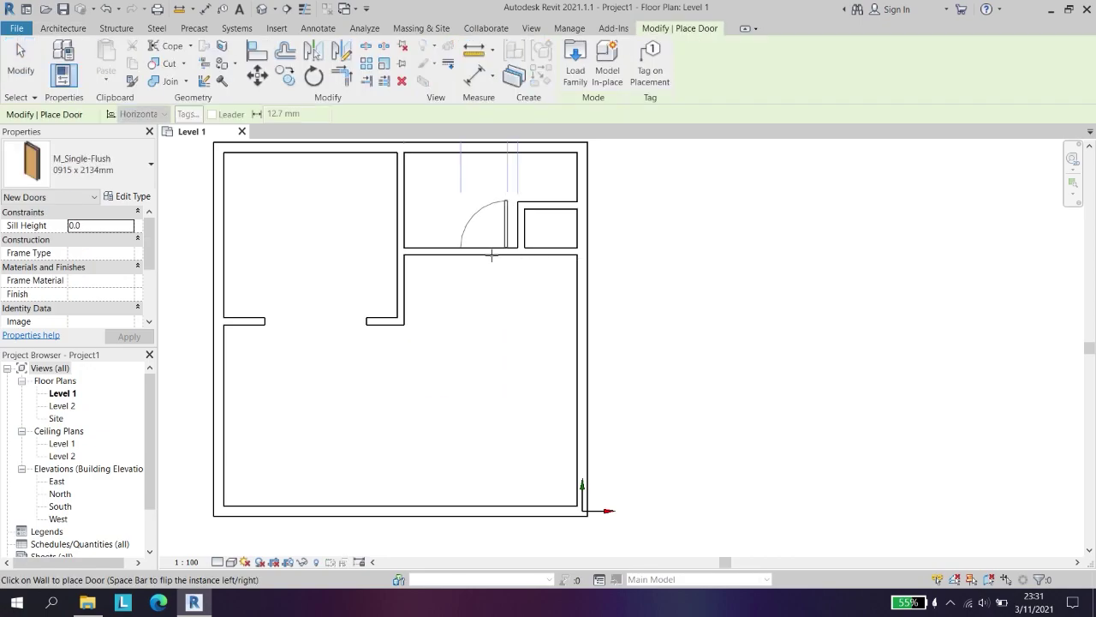
click(492, 254)
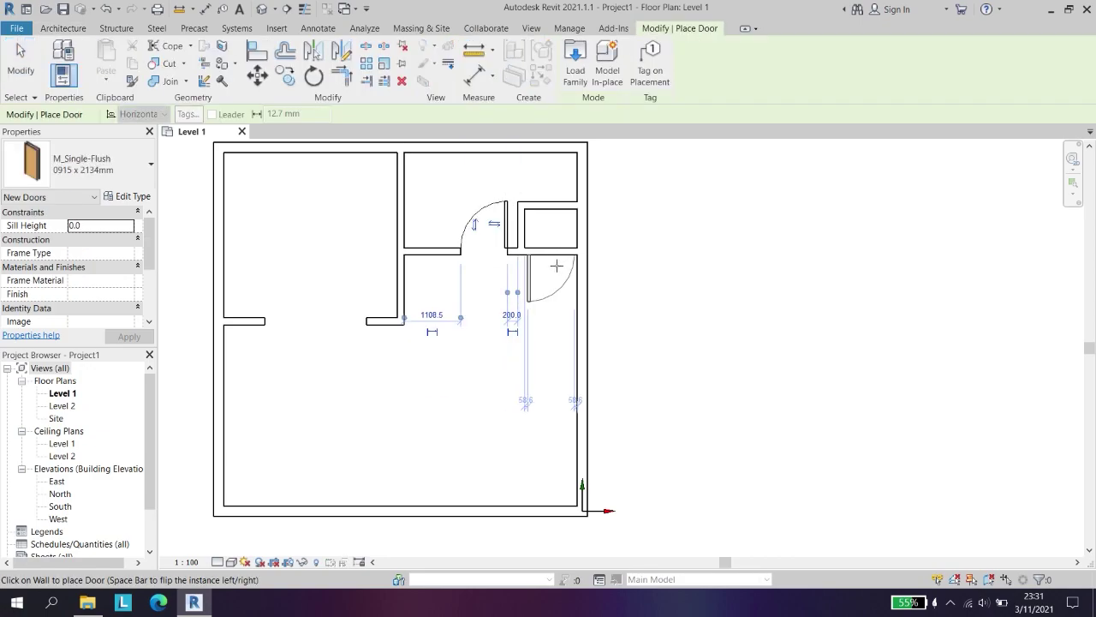
click(555, 264)
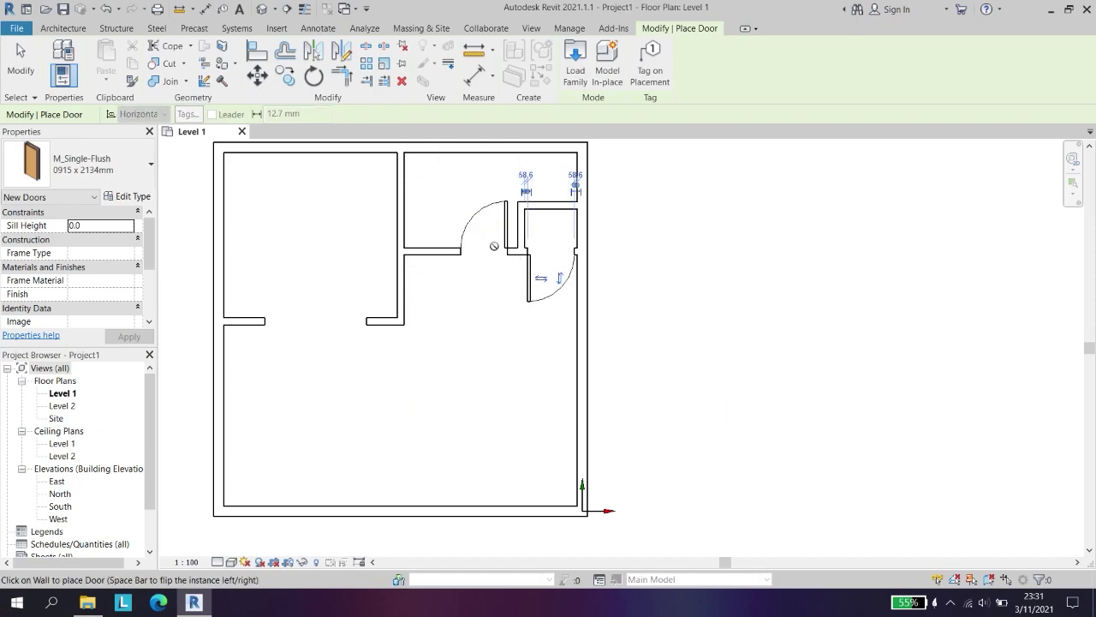
key(Escape)
key(Escape)
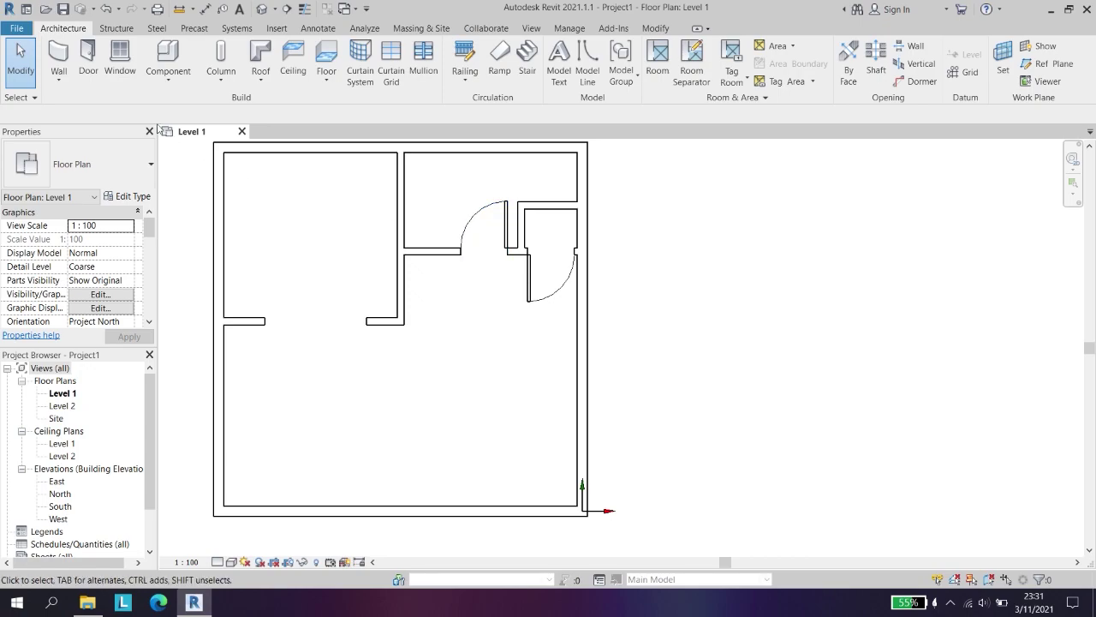
- Change the upper-right room's door and the closet door to the M_Single-Flush 0762 x 2032mm type
click(505, 231)
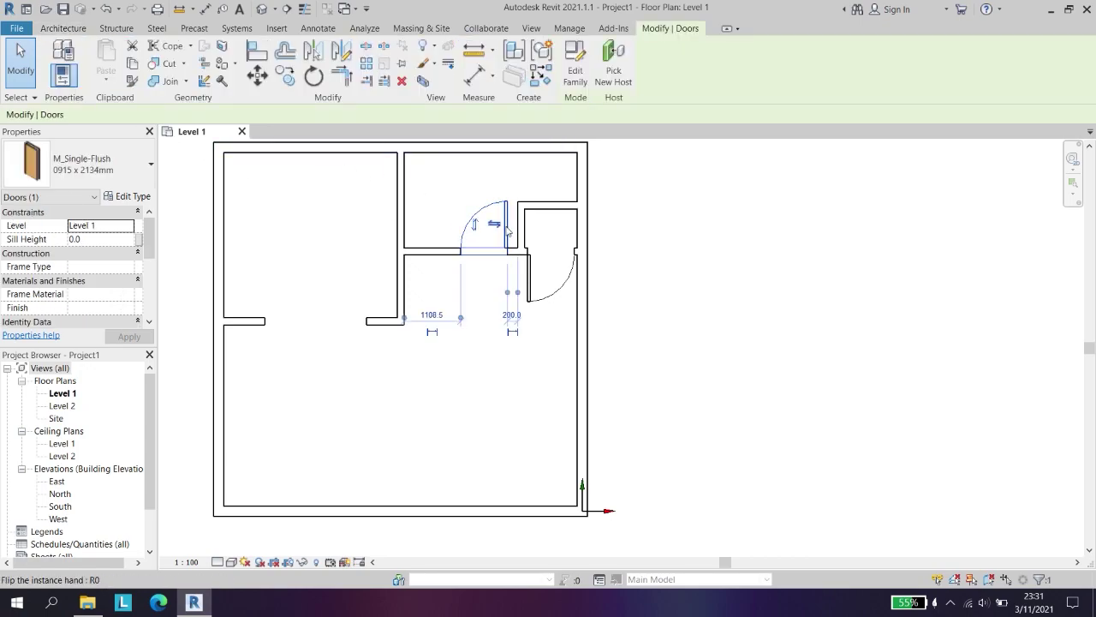
click(535, 283)
click(503, 236)
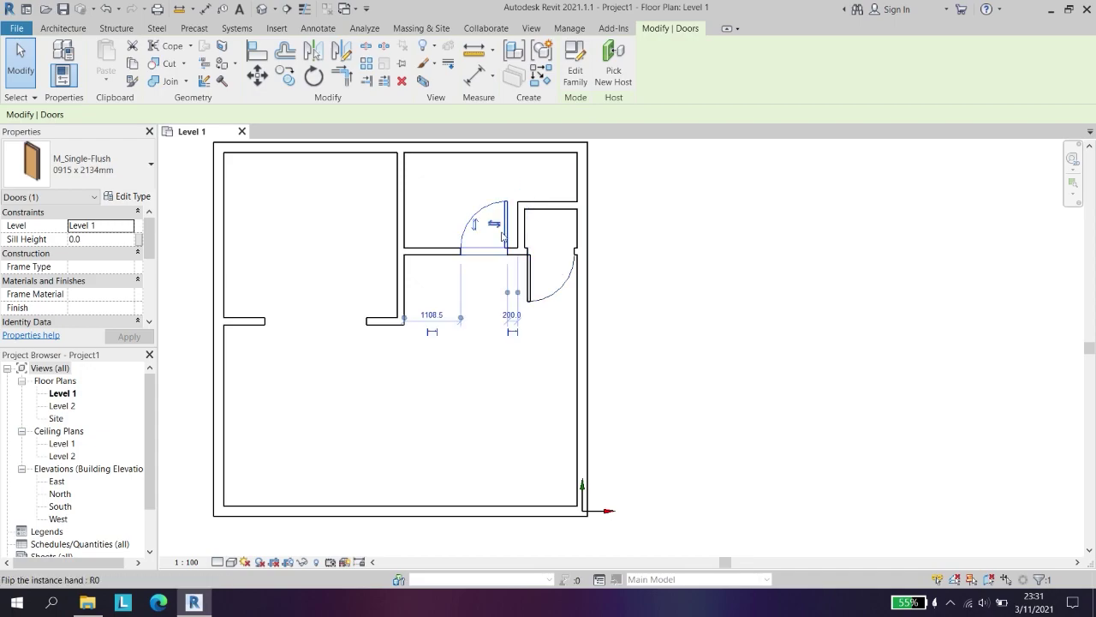
ctrl+click(555, 255)
ctrl+click(555, 254)
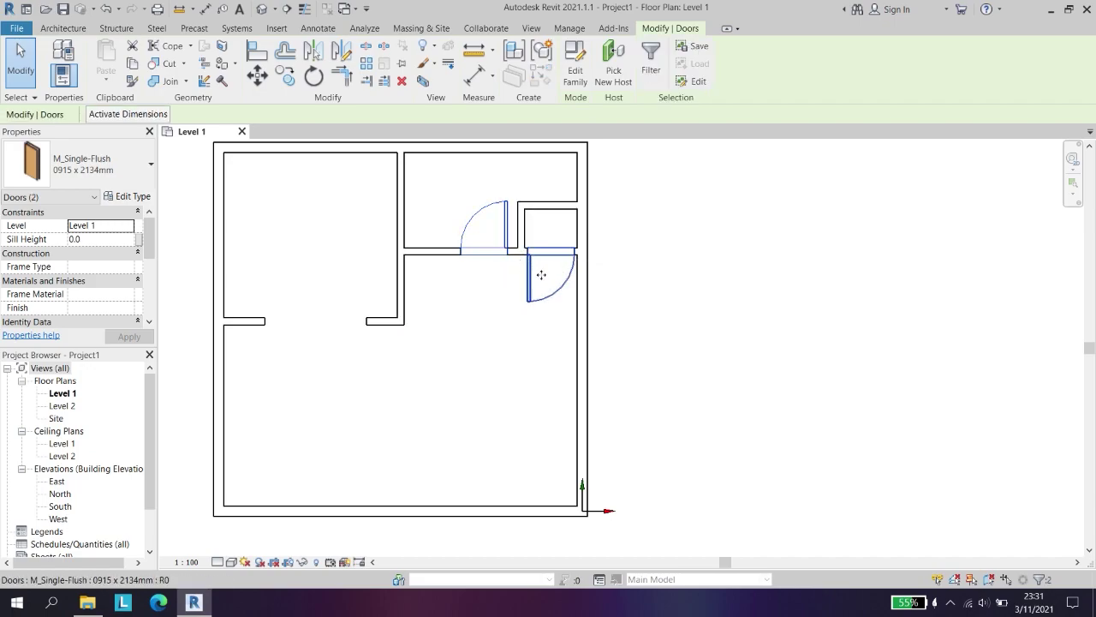
click(118, 170)
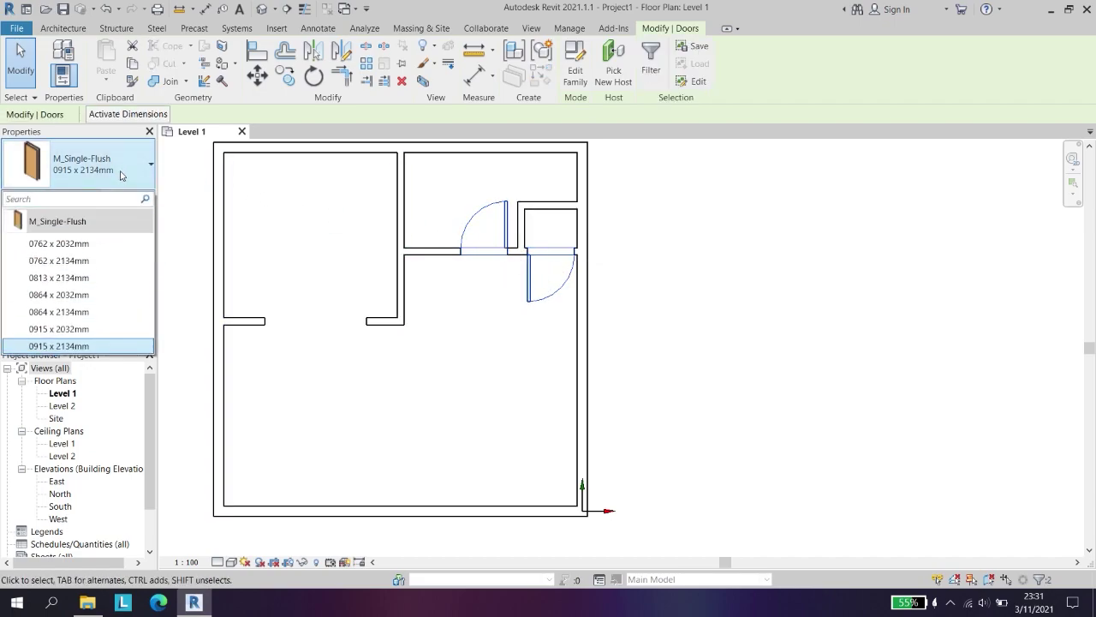
click(66, 246)
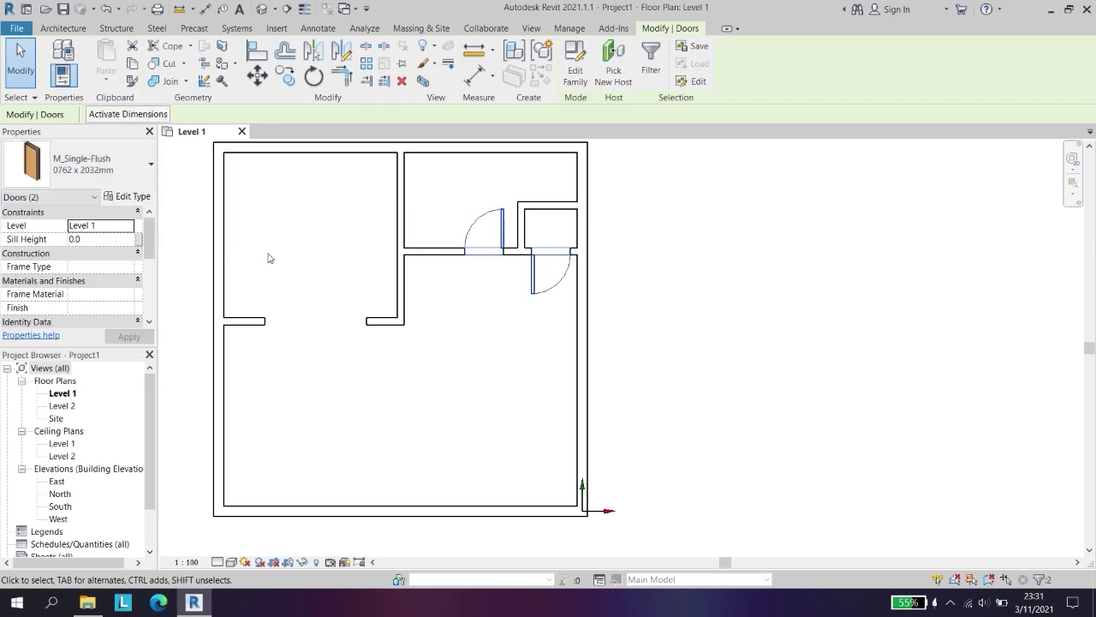
- Set the upper-right room door's distance from the closet partition to 50 mm
click(473, 276)
click(496, 245)
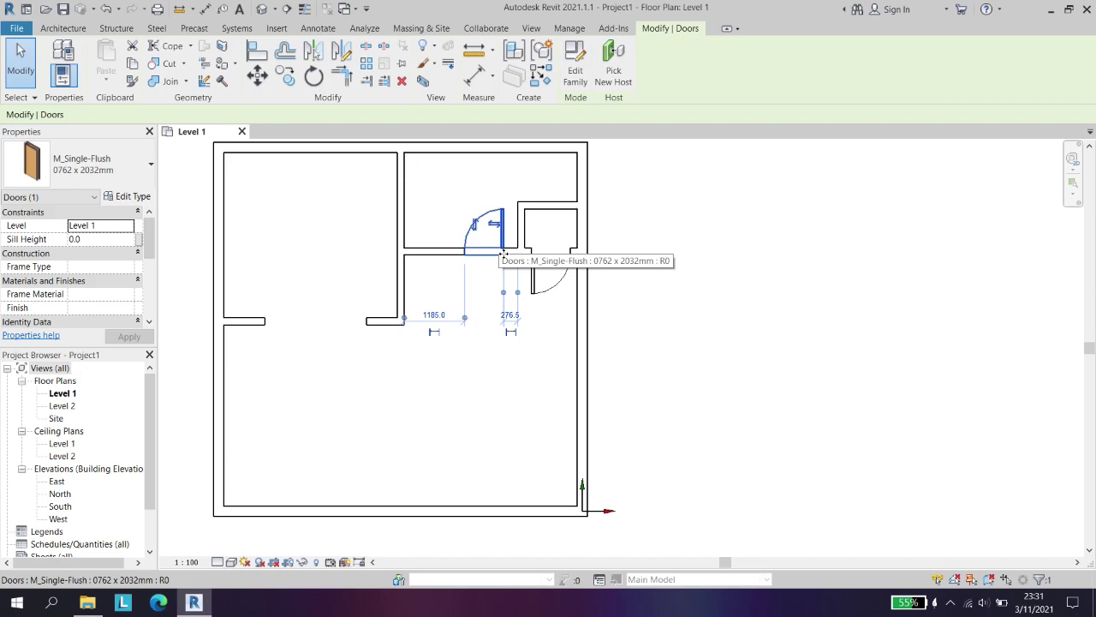
click(510, 314)
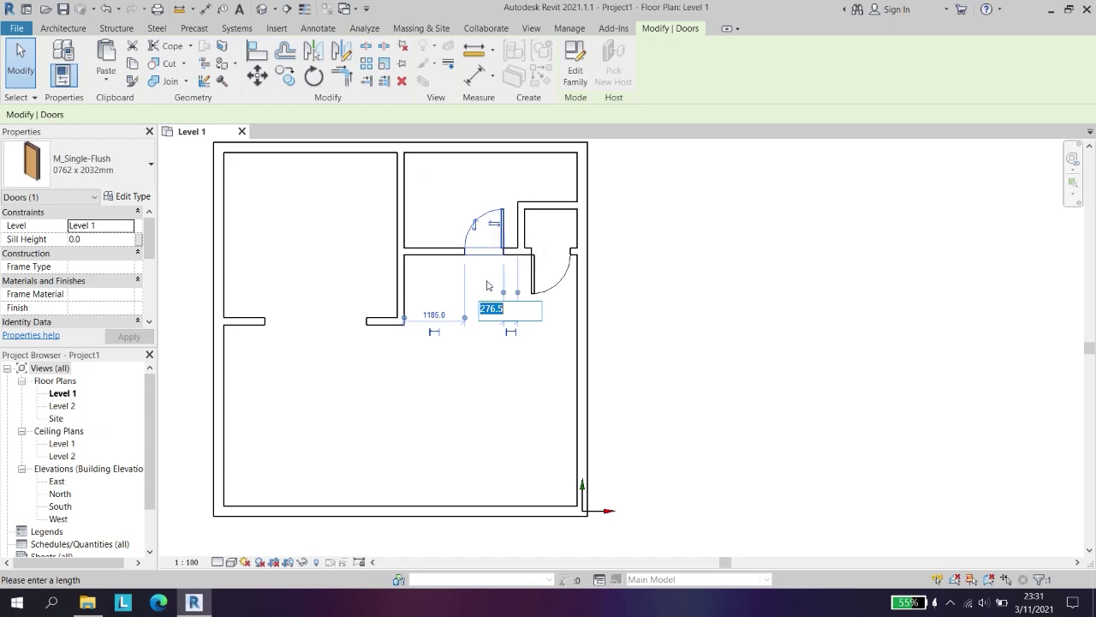
click(496, 309)
drag(505, 312, 450, 313)
text(50)
key(Return)
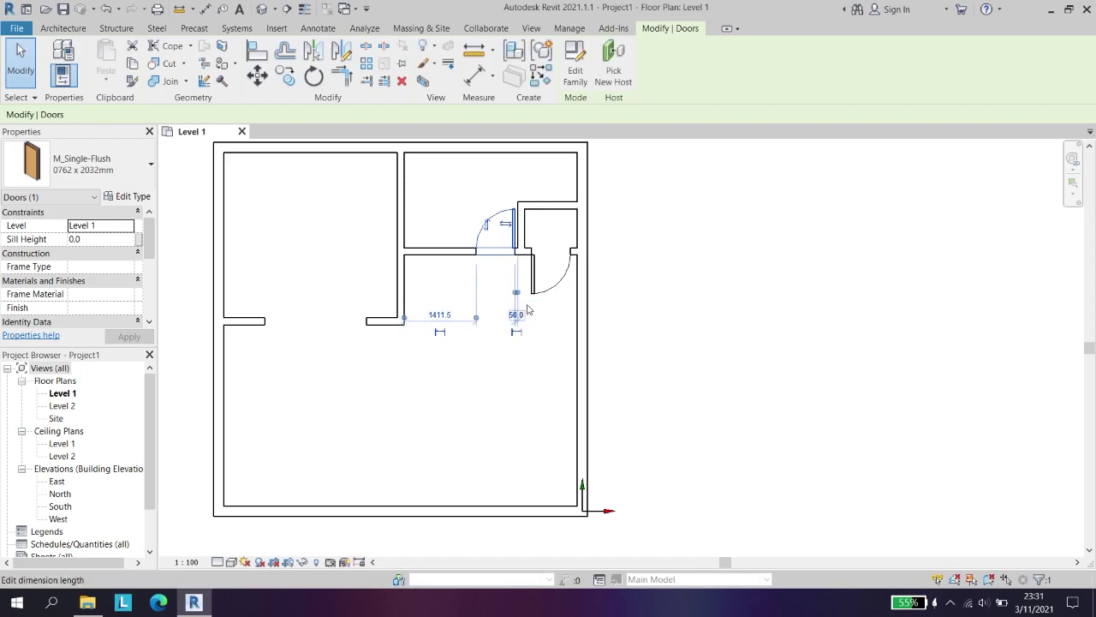
click(682, 332)
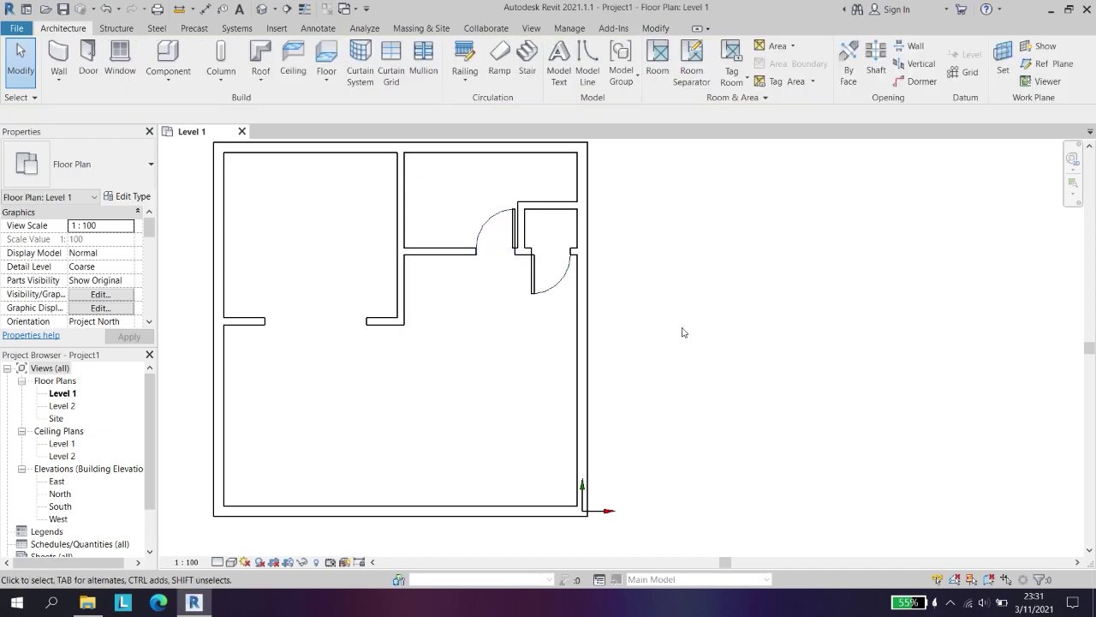
- Place an M_Single-Flush 0915 x 2134mm door in the right exterior wall, 200 mm below the horizontal partition
key(d)
key(r)
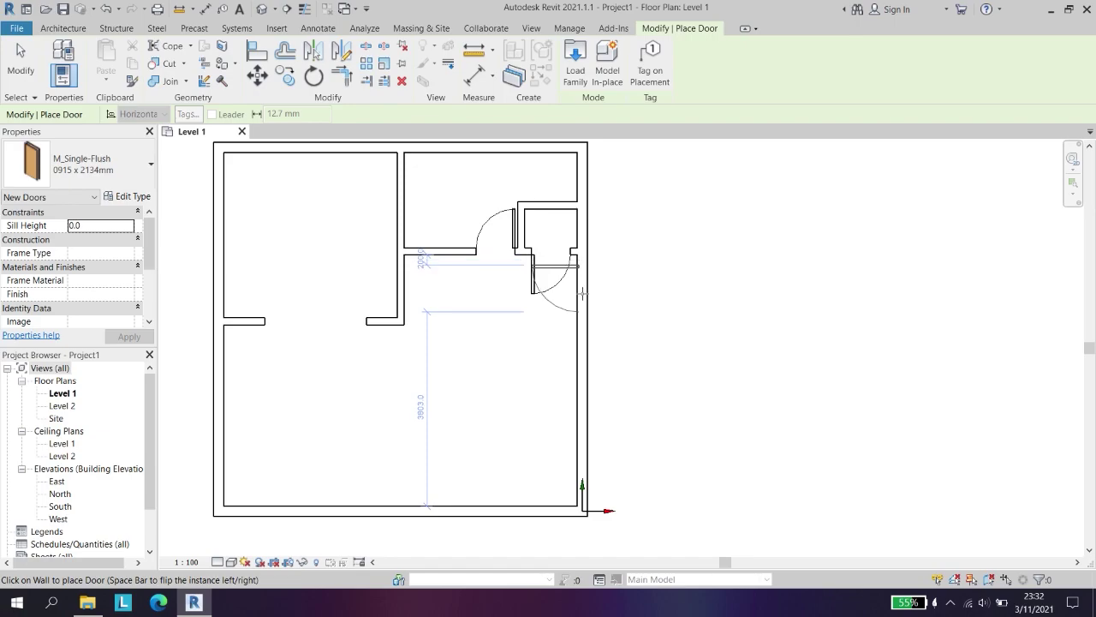
click(582, 294)
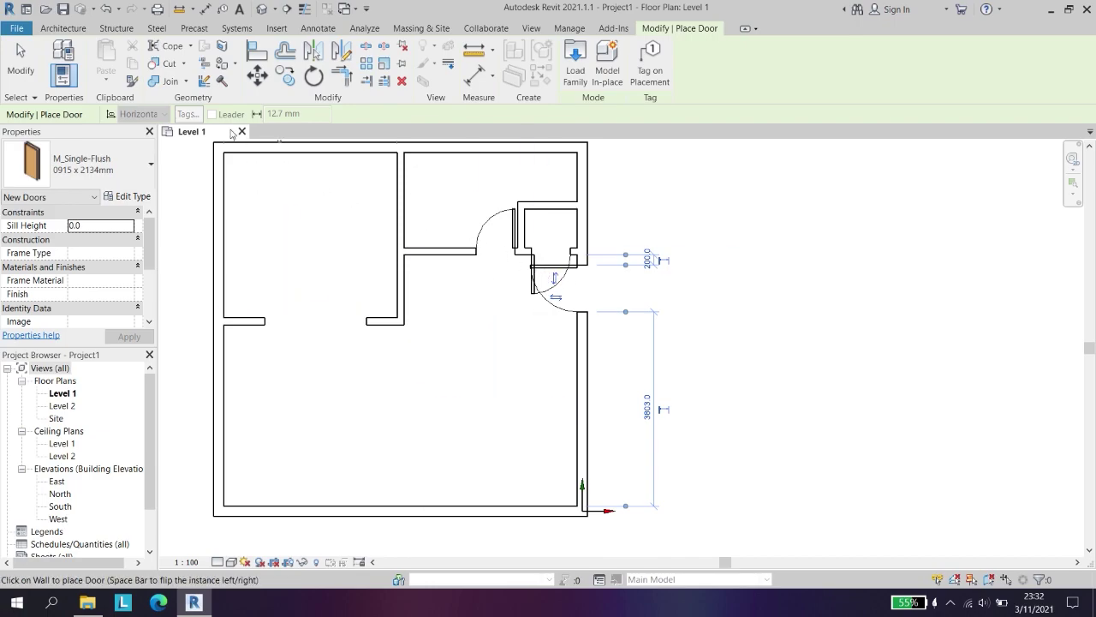
key(Escape)
key(Escape)
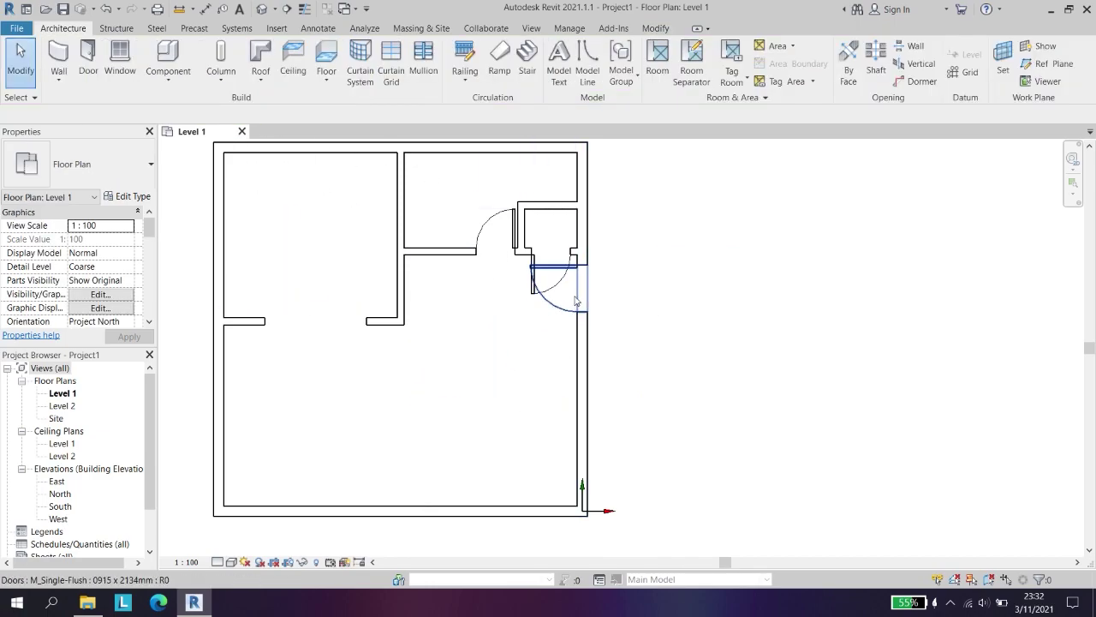
- Flip the entrance door's hinge to its lower side, keep it swinging inward, and shift it down to about 485 mm below the horizontal partition
click(572, 305)
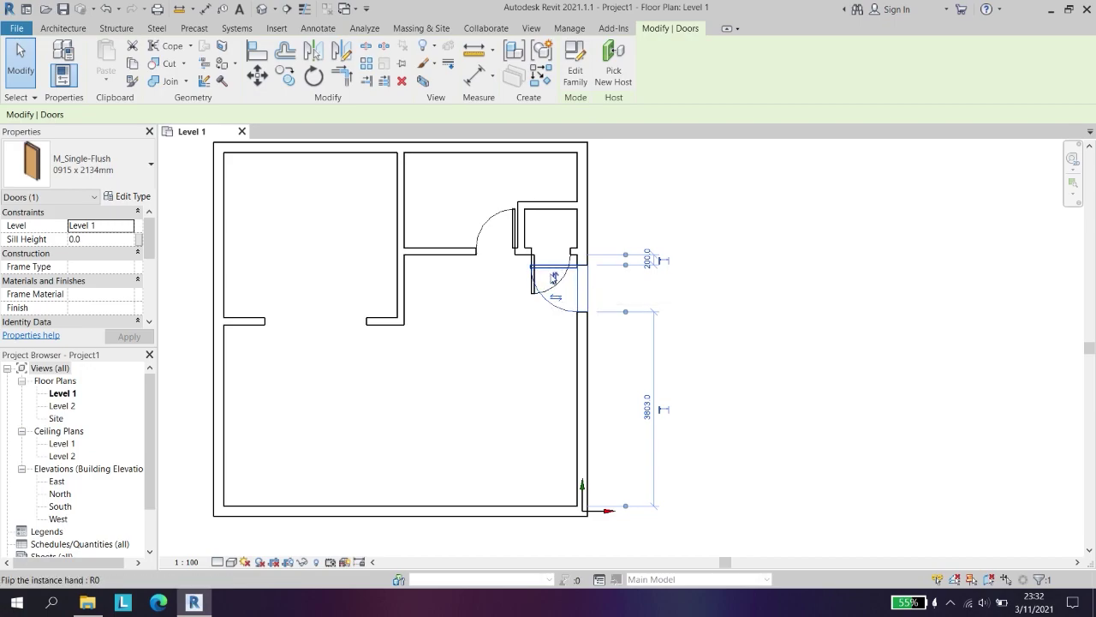
click(560, 300)
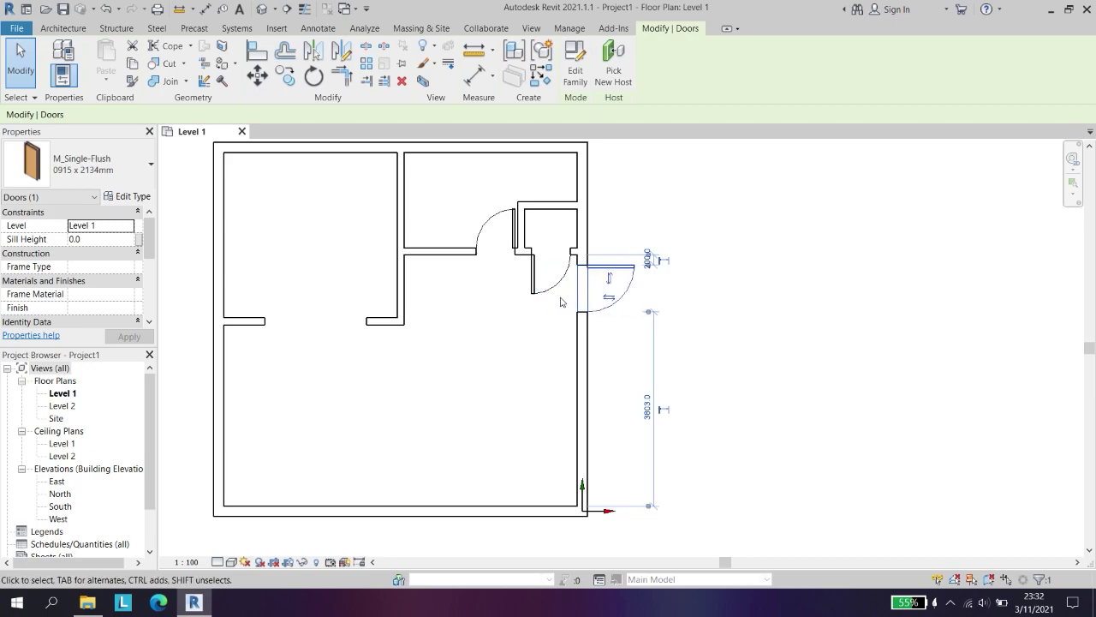
click(608, 296)
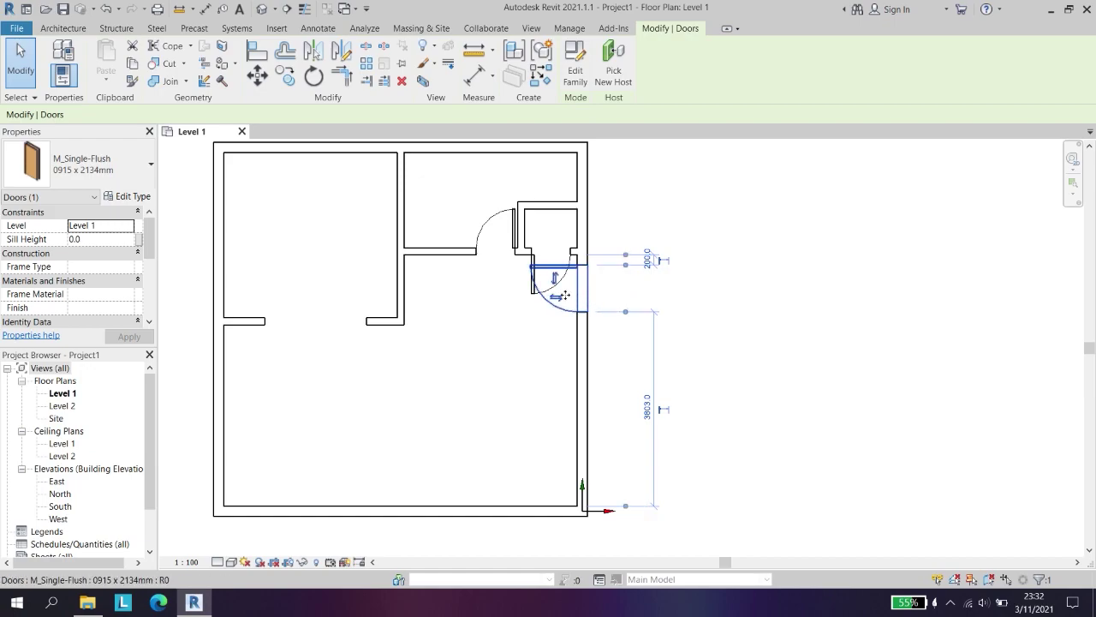
click(555, 278)
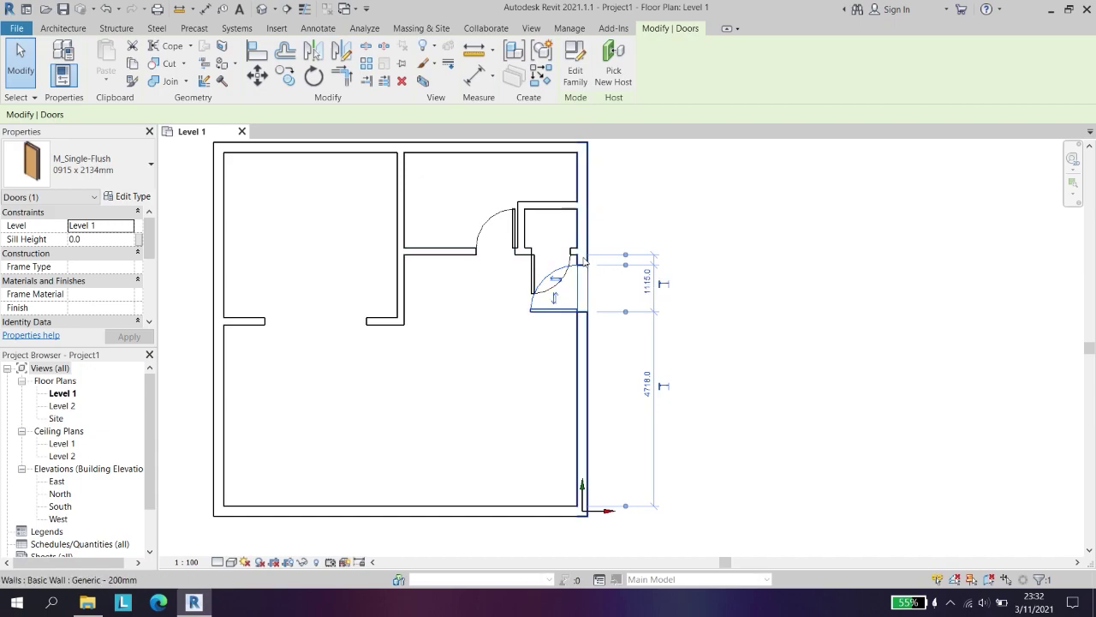
drag(586, 295, 588, 302)
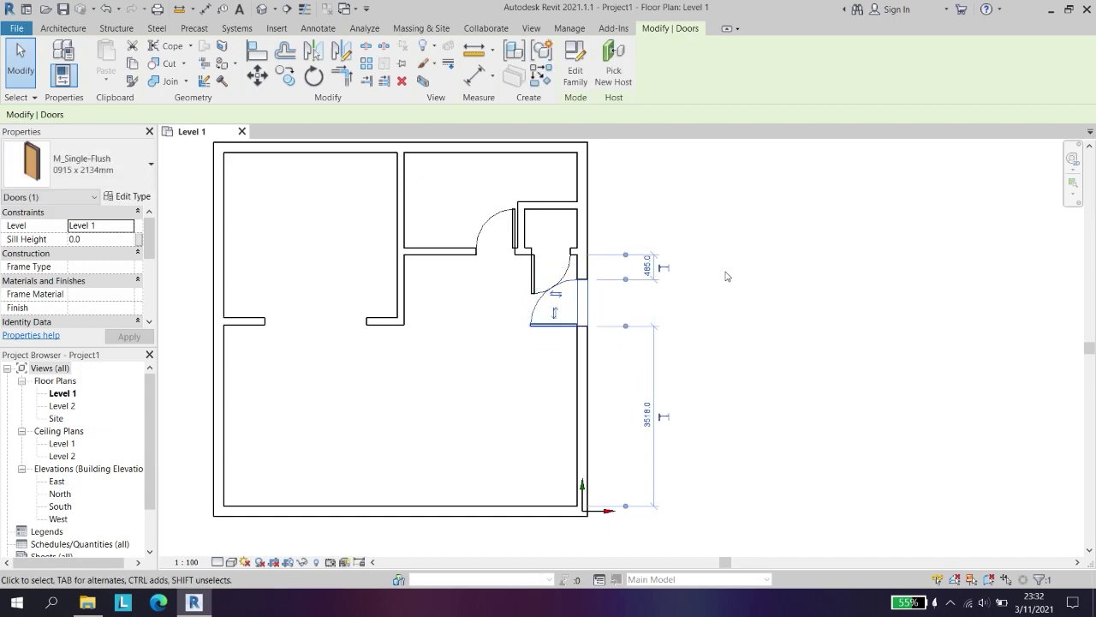
key(Escape)
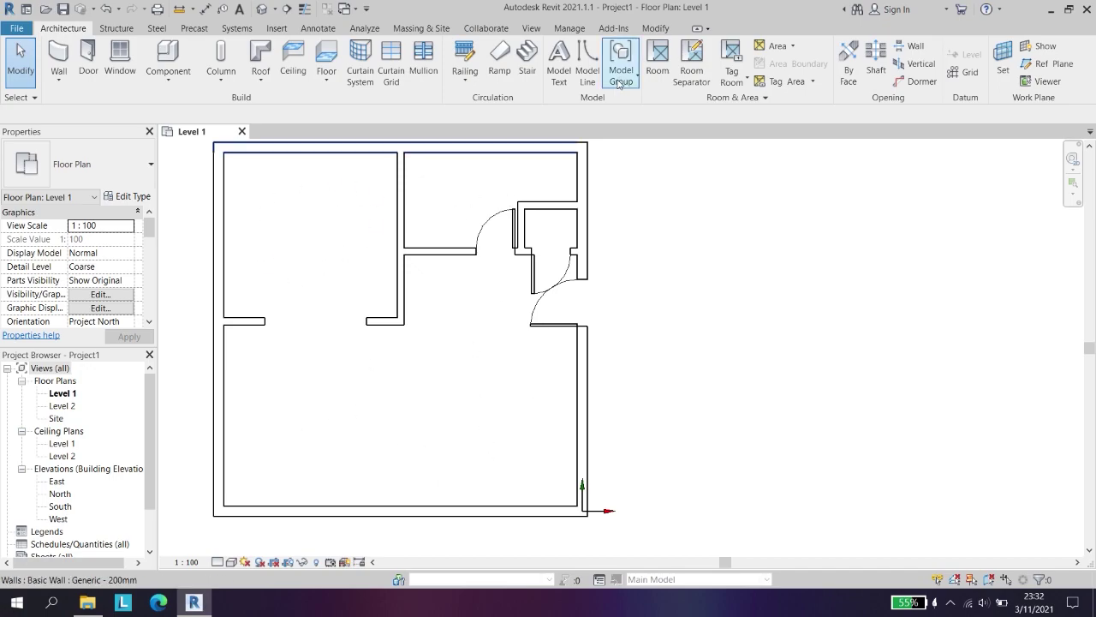
click(177, 57)
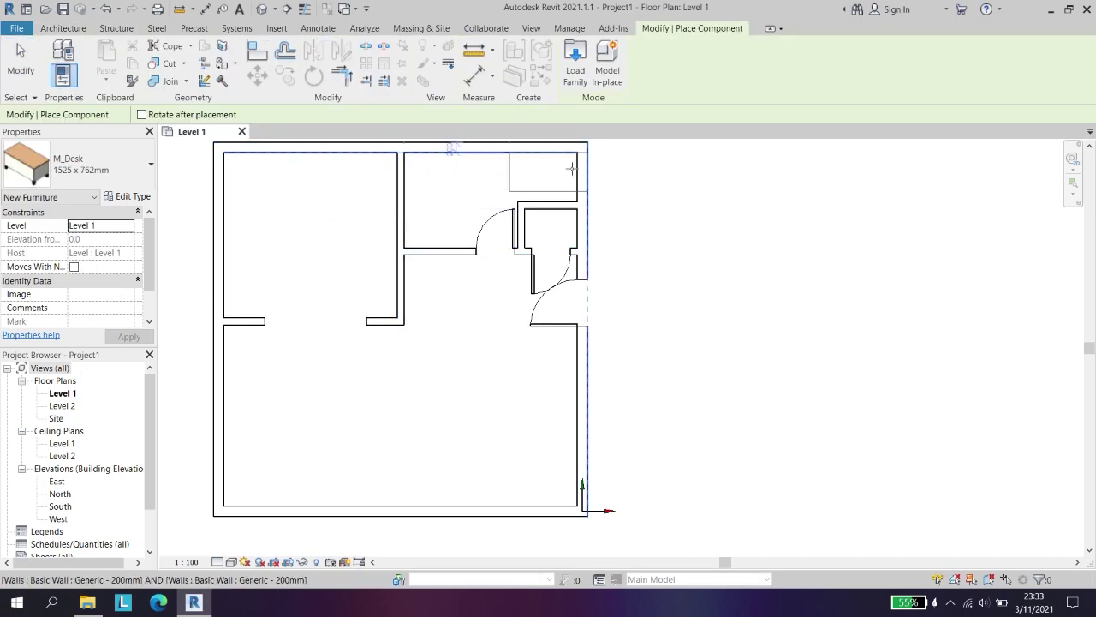
click(576, 64)
drag(443, 130, 384, 151)
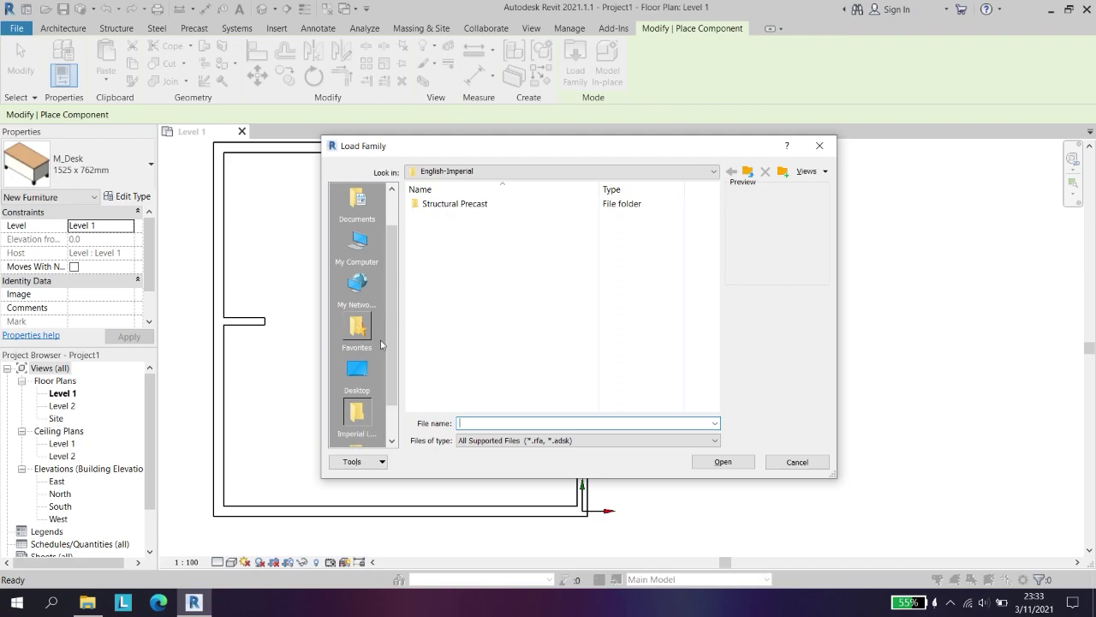
double_click(454, 203)
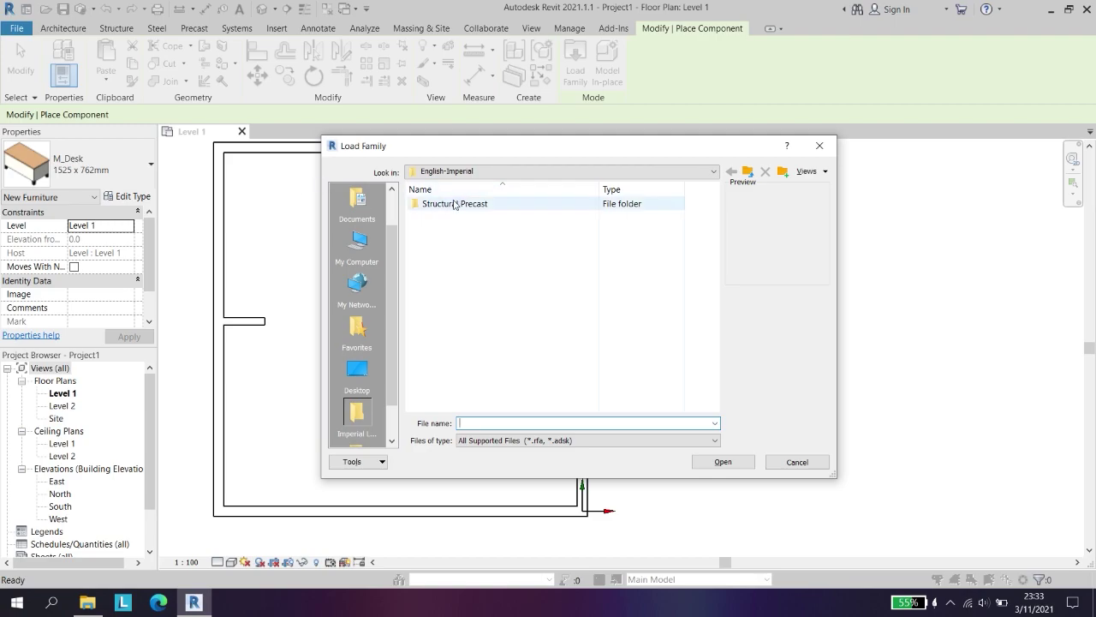
click(356, 287)
click(361, 248)
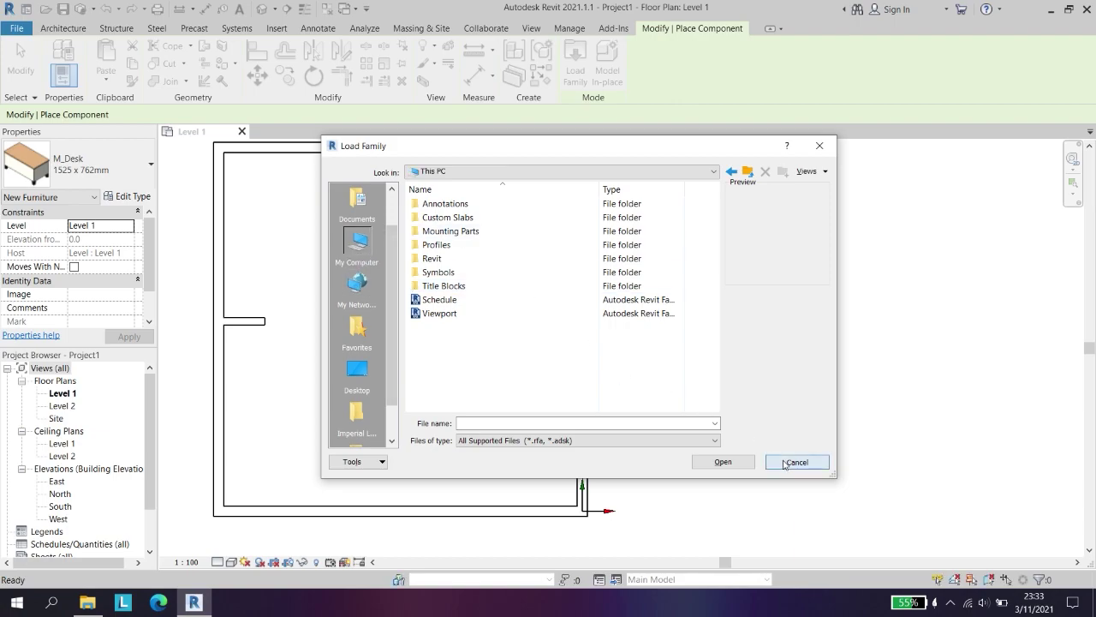
click(796, 461)
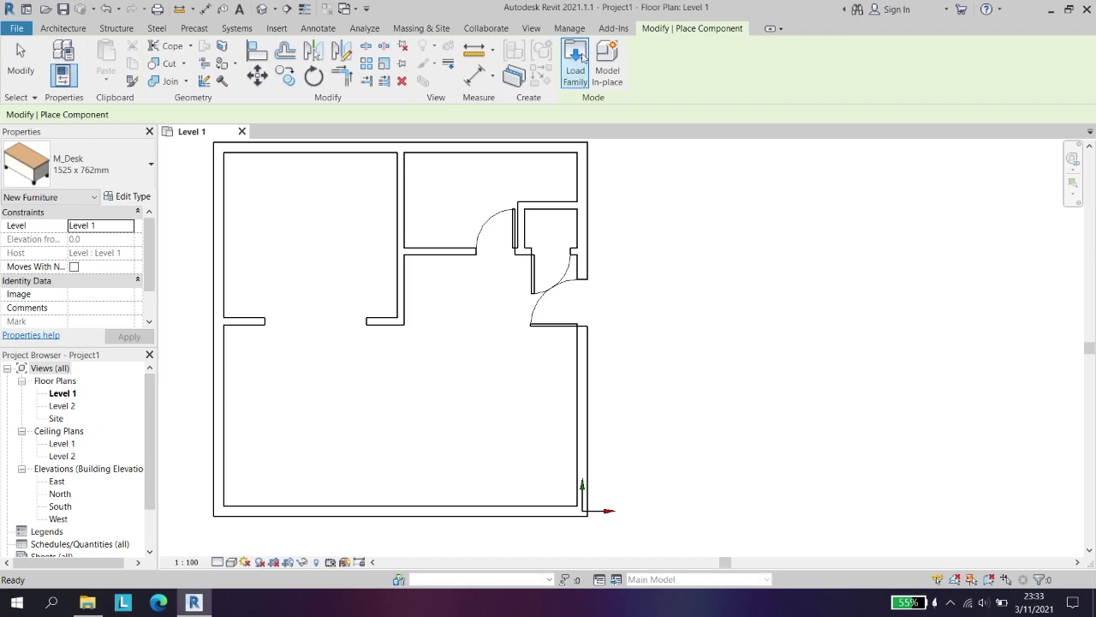
key(Escape)
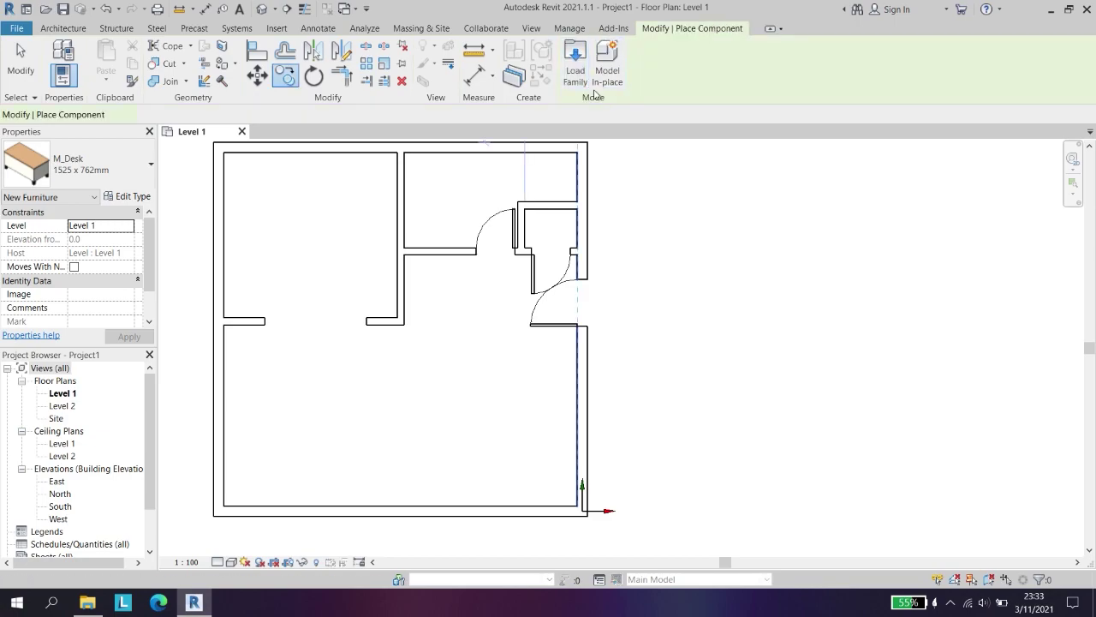
- Load RP_FRN_Double-Bed from the Revit family template folder and place the King bed in the upper-left room, headboard against the left exterior wall
click(578, 75)
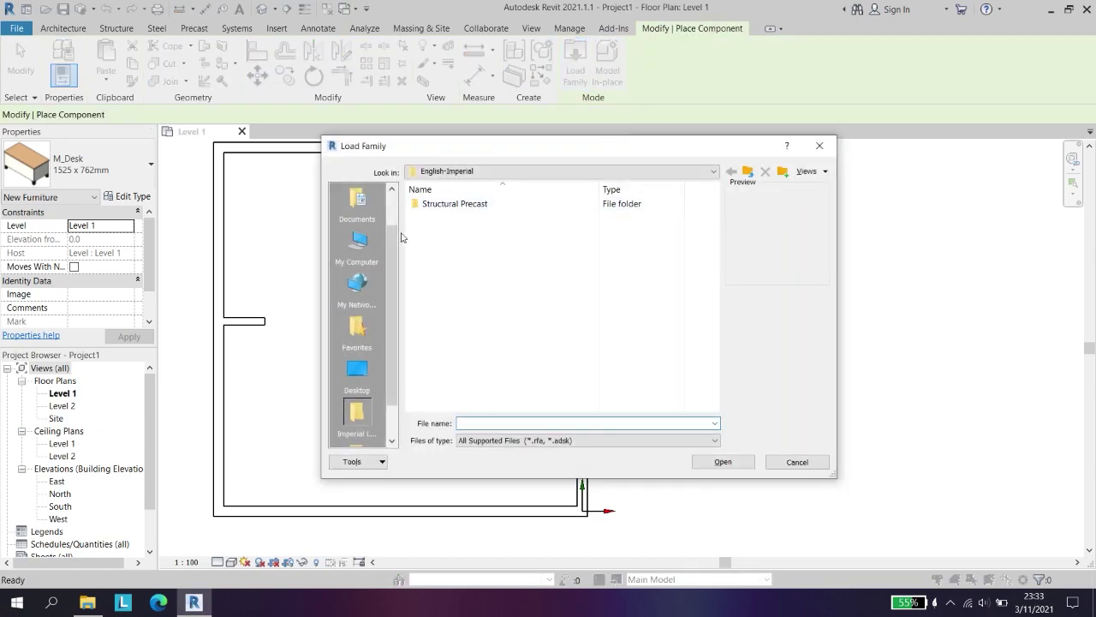
click(358, 246)
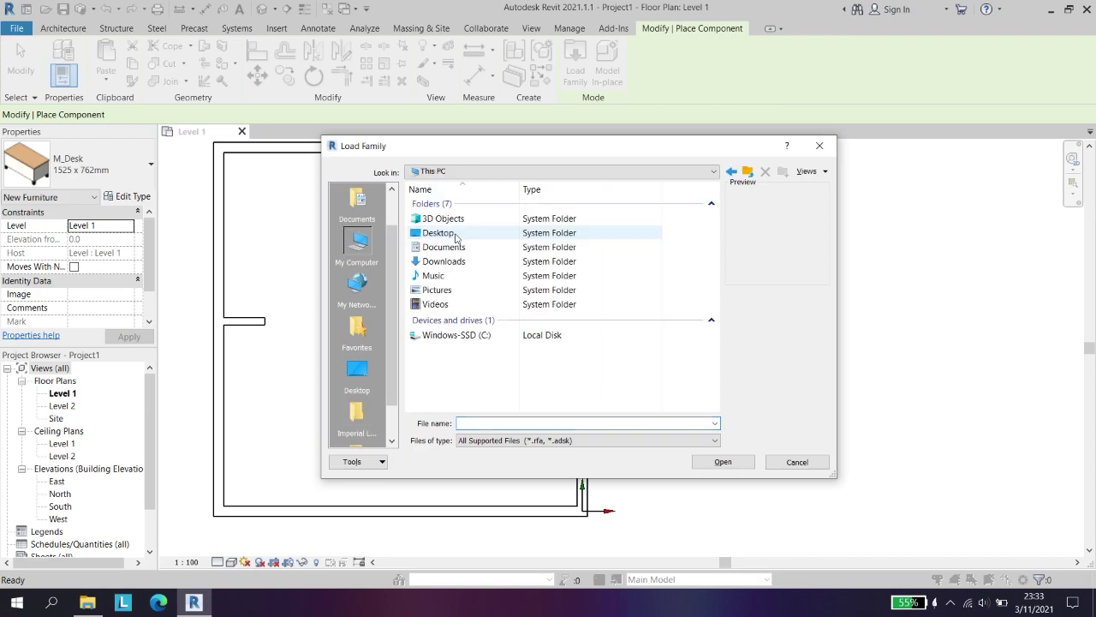
double_click(445, 335)
double_click(462, 272)
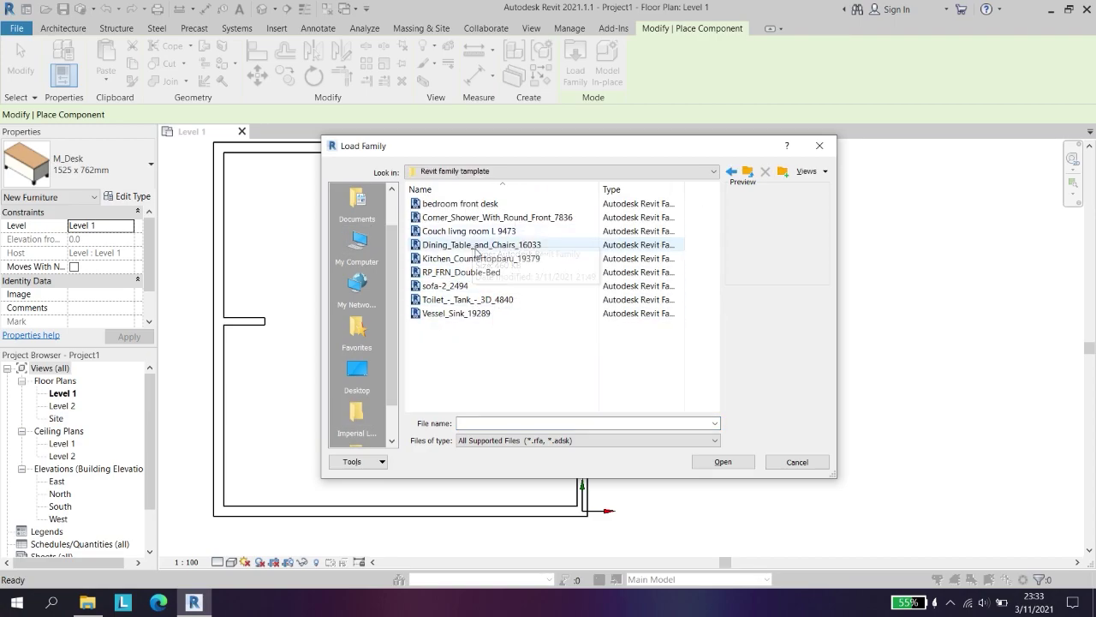
click(535, 274)
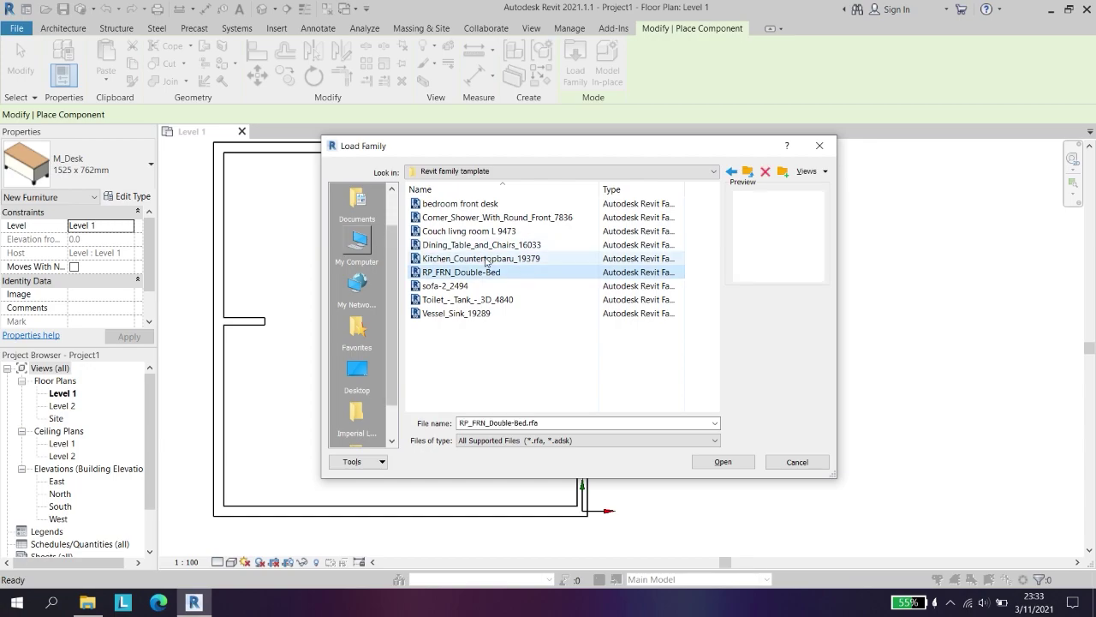
click(723, 462)
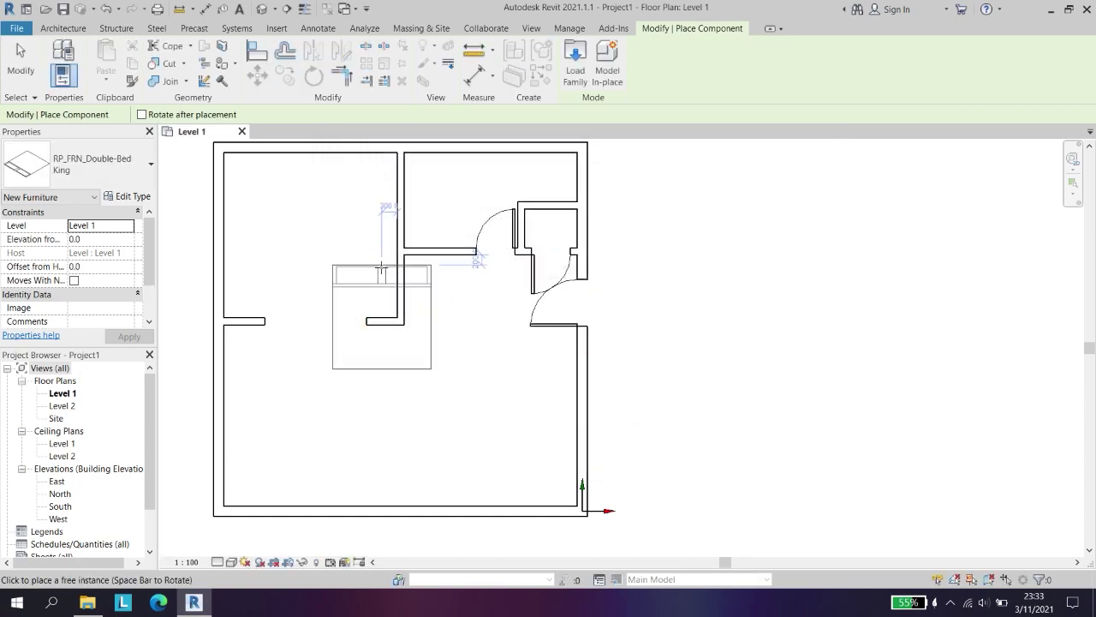
click(278, 188)
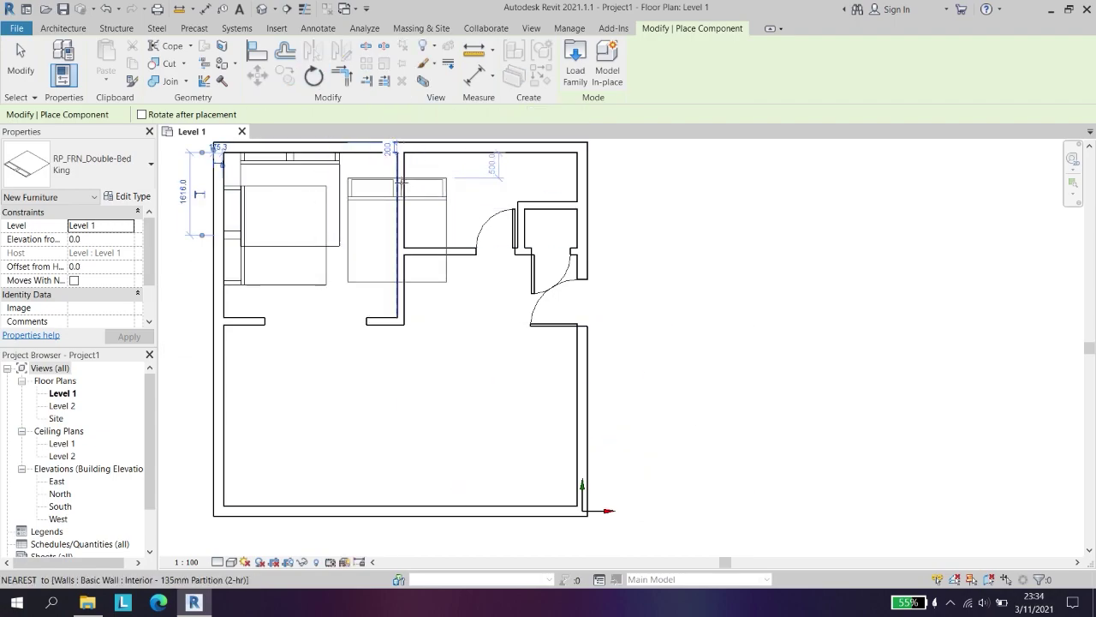
- Load the bedroom front desk family and place the 1525 x 762mm desk horizontally over the foot of the bed
click(576, 62)
click(480, 204)
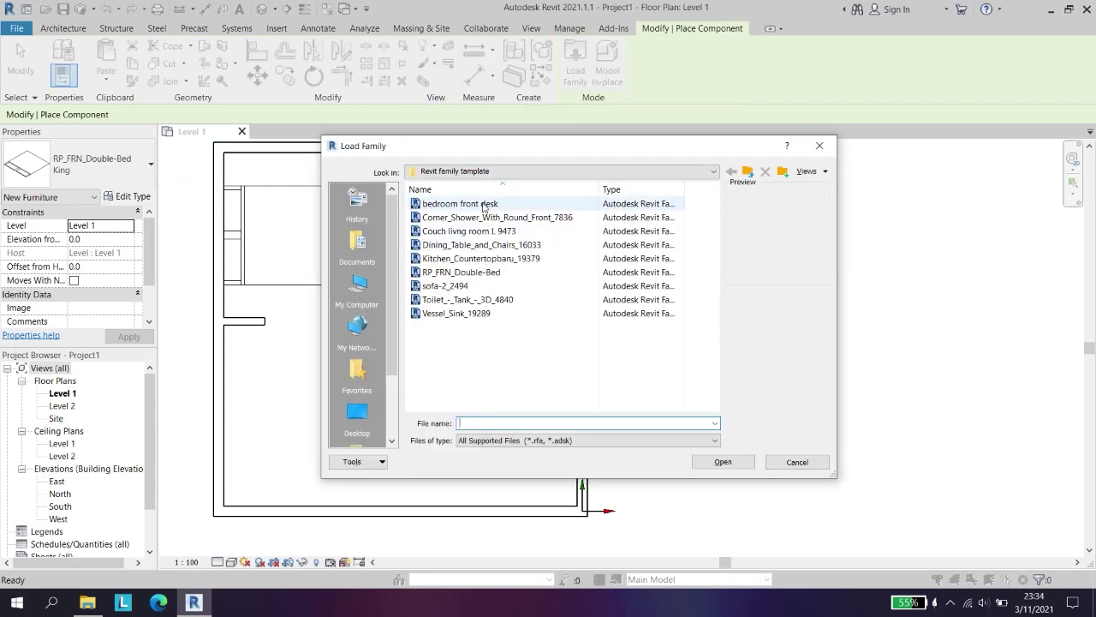
click(723, 462)
click(362, 242)
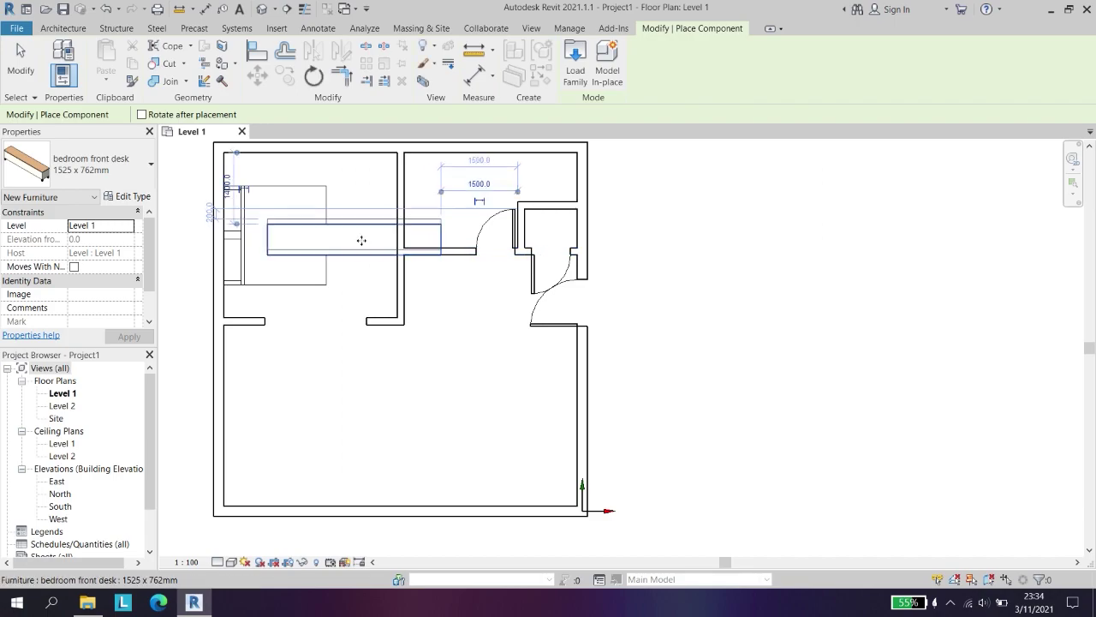
- Rotate the bedroom front desk a quarter turn so it runs vertically beside the foot of the bed, and end component placement
key(r)
key(o)
click(388, 114)
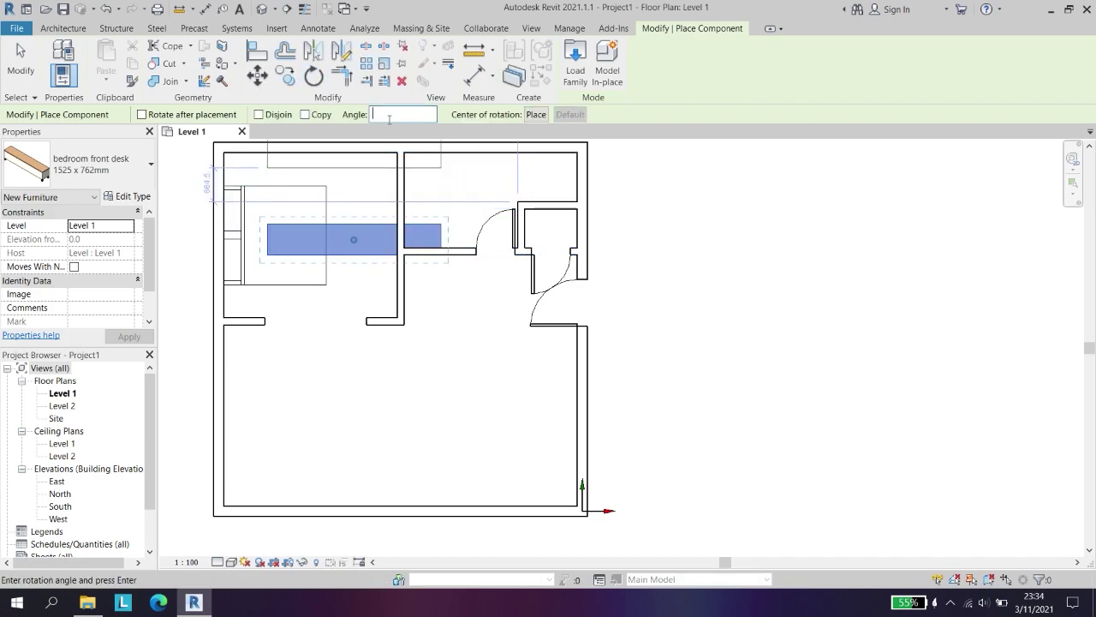
key(Return)
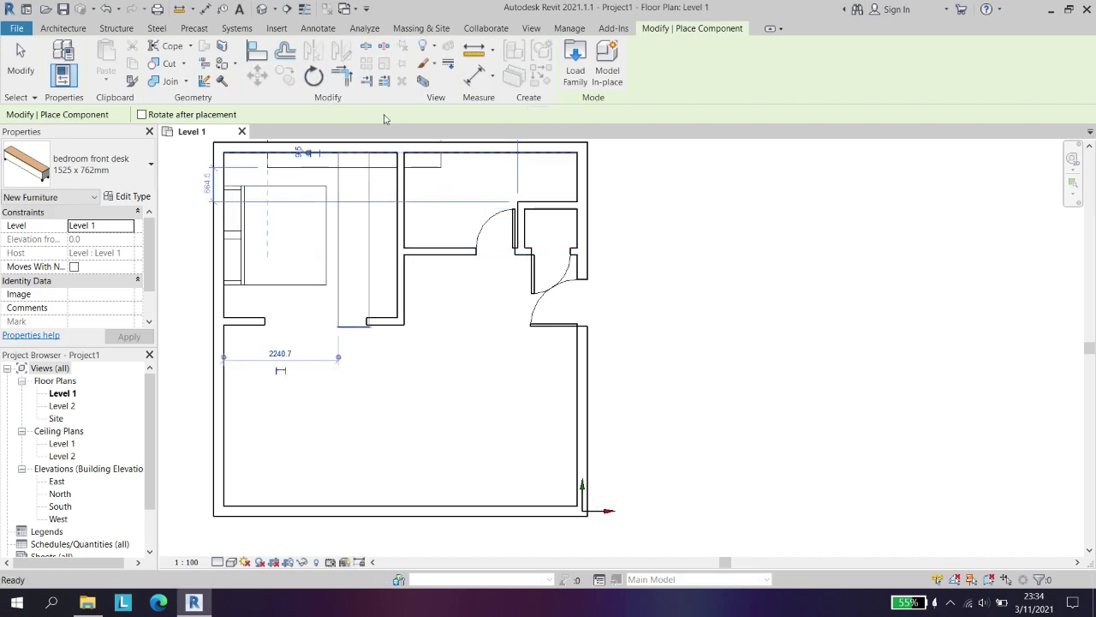
click(20, 58)
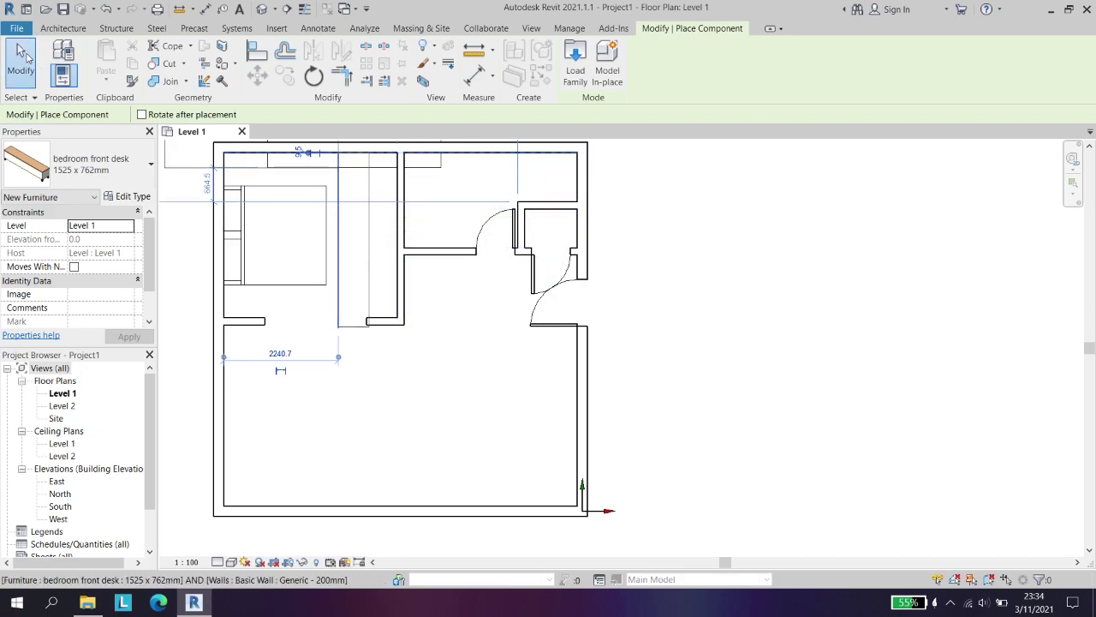
- Move the bedroom front desk against the partition opposite the bed and set its type width to 2500 mm
click(356, 197)
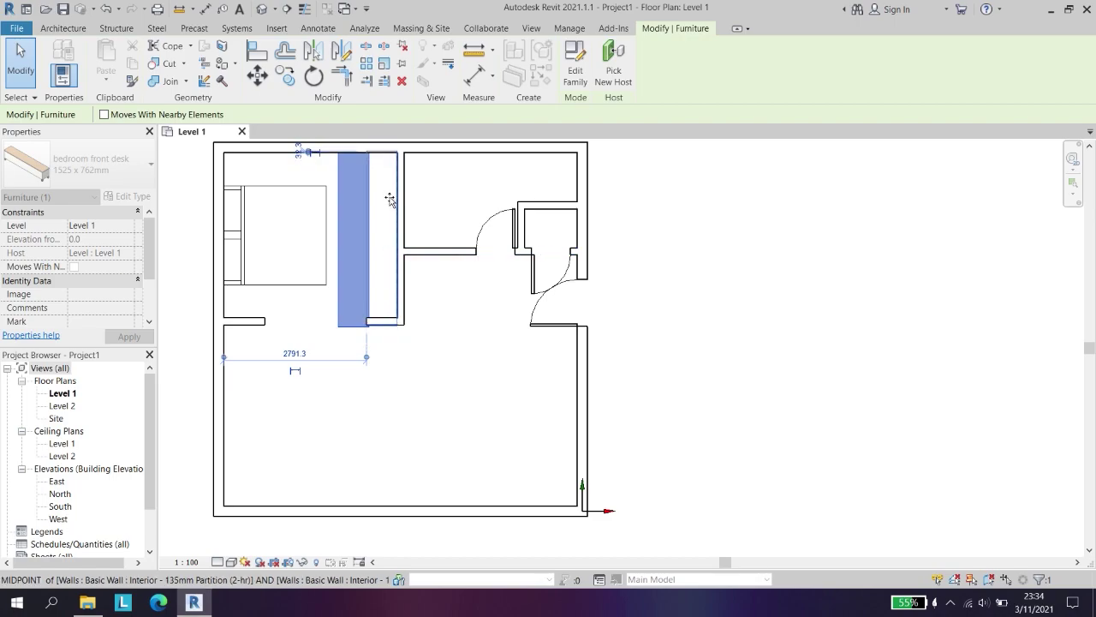
drag(389, 198, 390, 201)
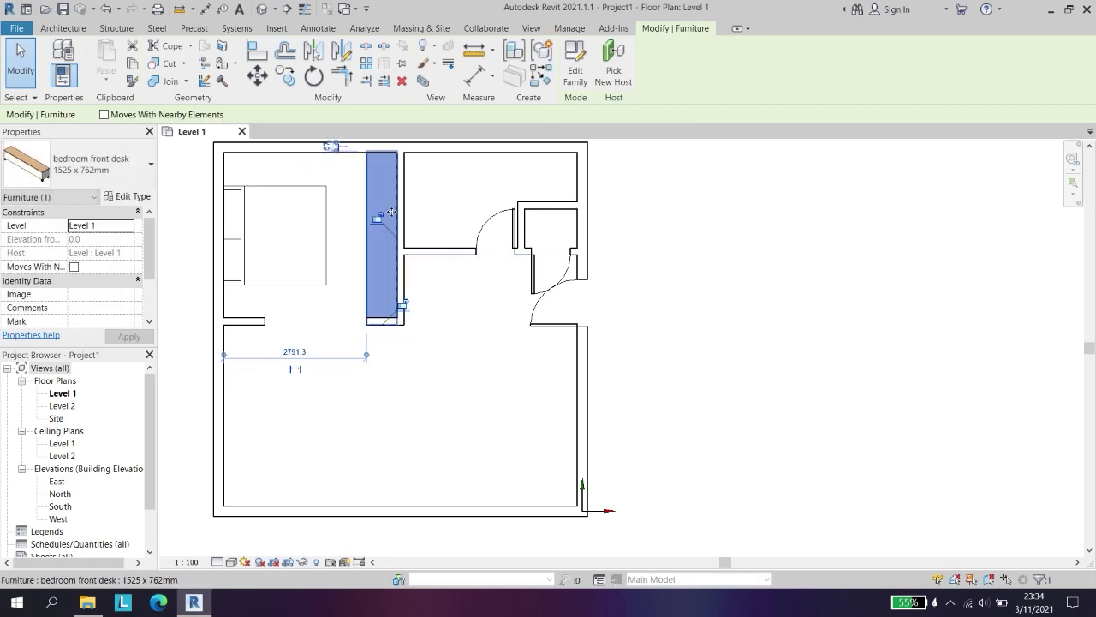
click(129, 198)
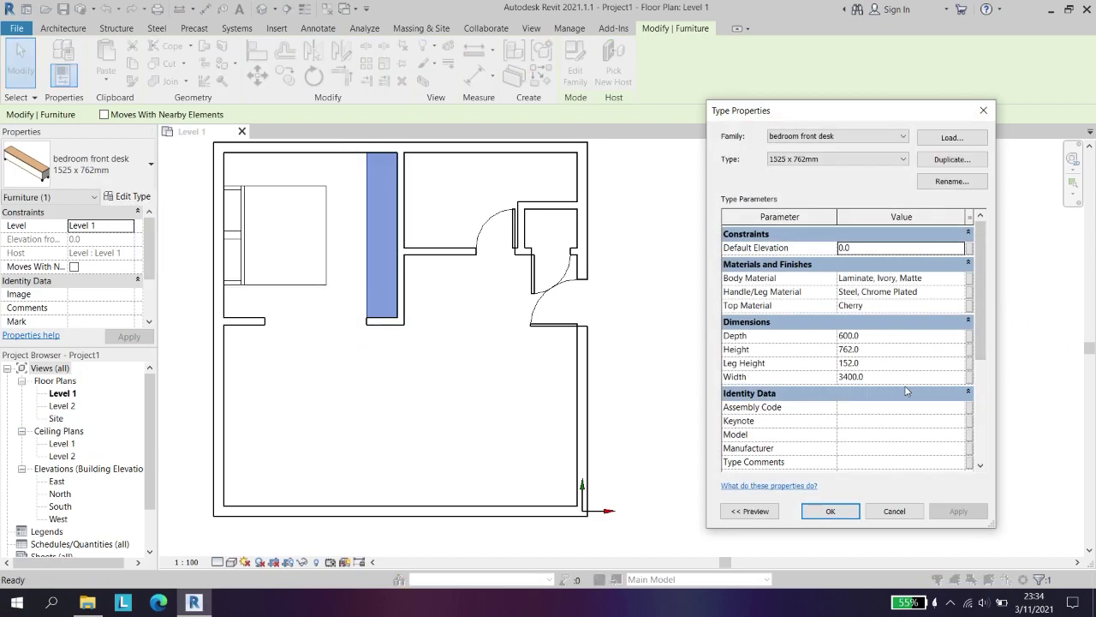
click(855, 378)
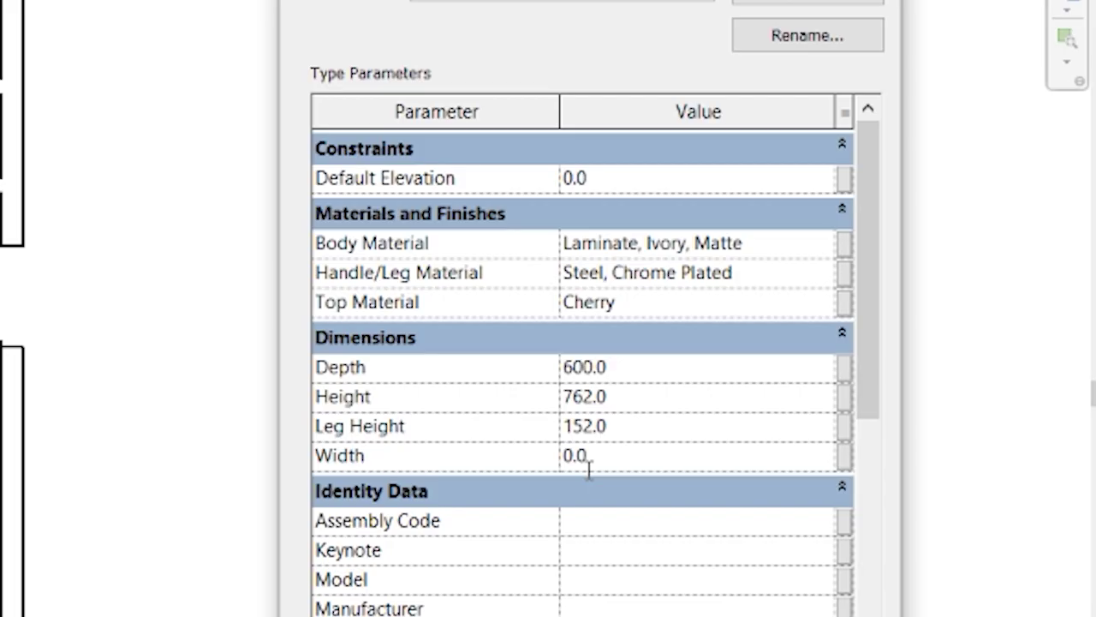
text(250)
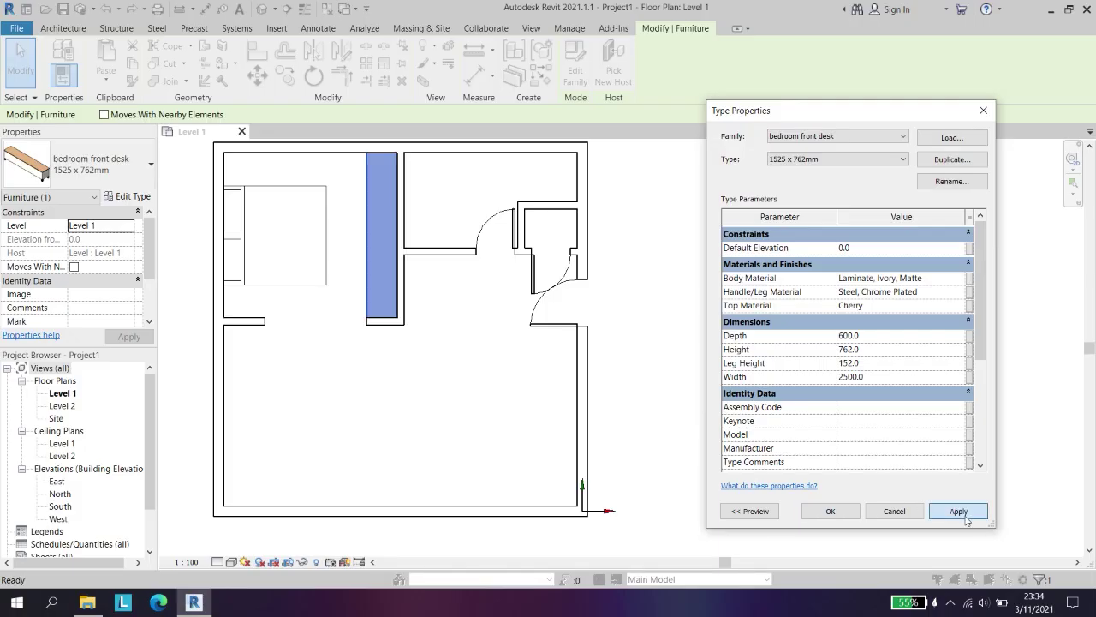
click(959, 511)
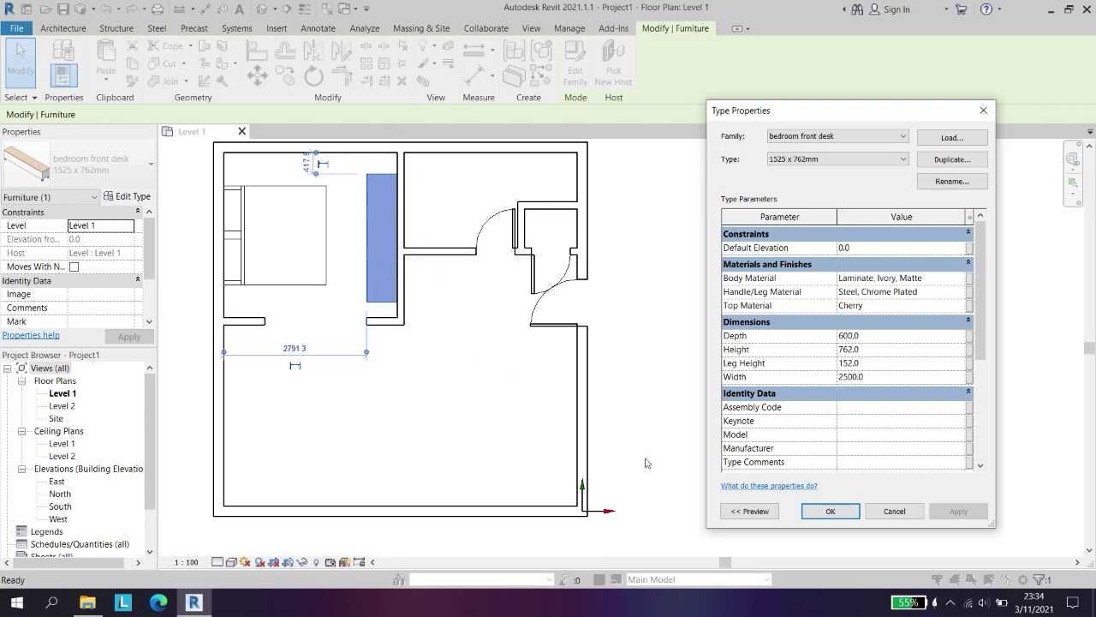
click(829, 511)
click(768, 462)
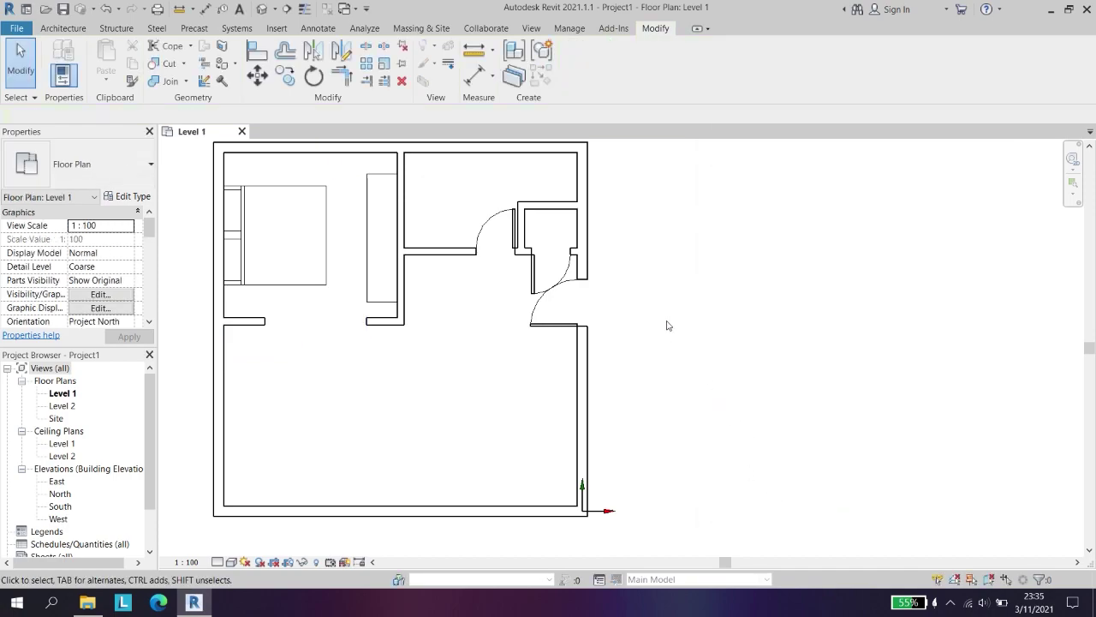
- Load the Couch livng room L 9473 family, place one couch in the lower-left living area, and end component placement
key(c)
key(m)
click(576, 69)
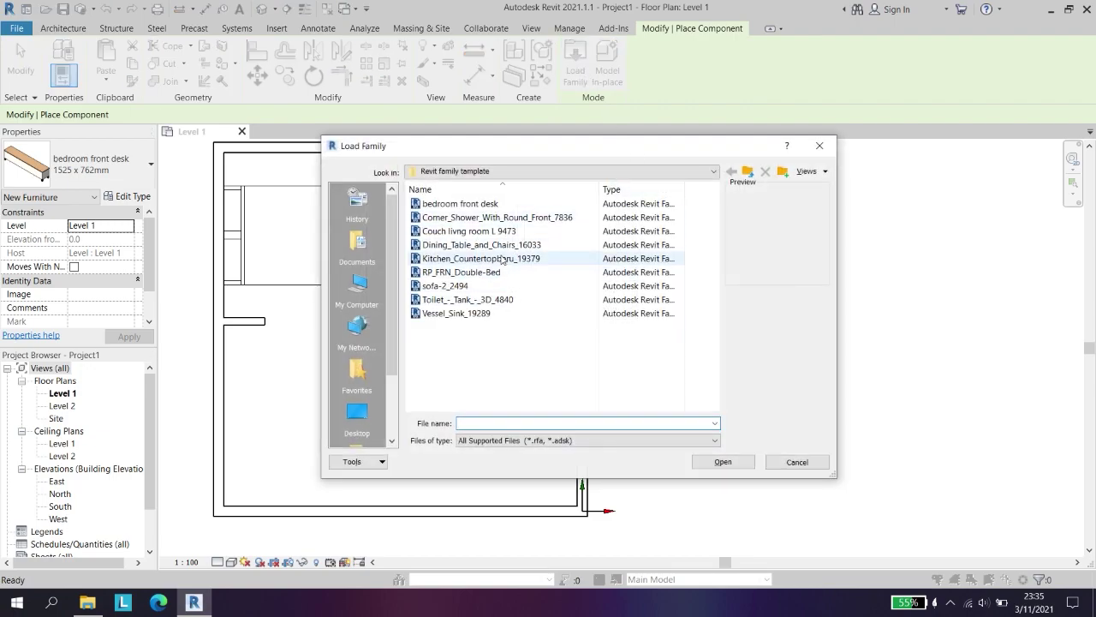
click(490, 232)
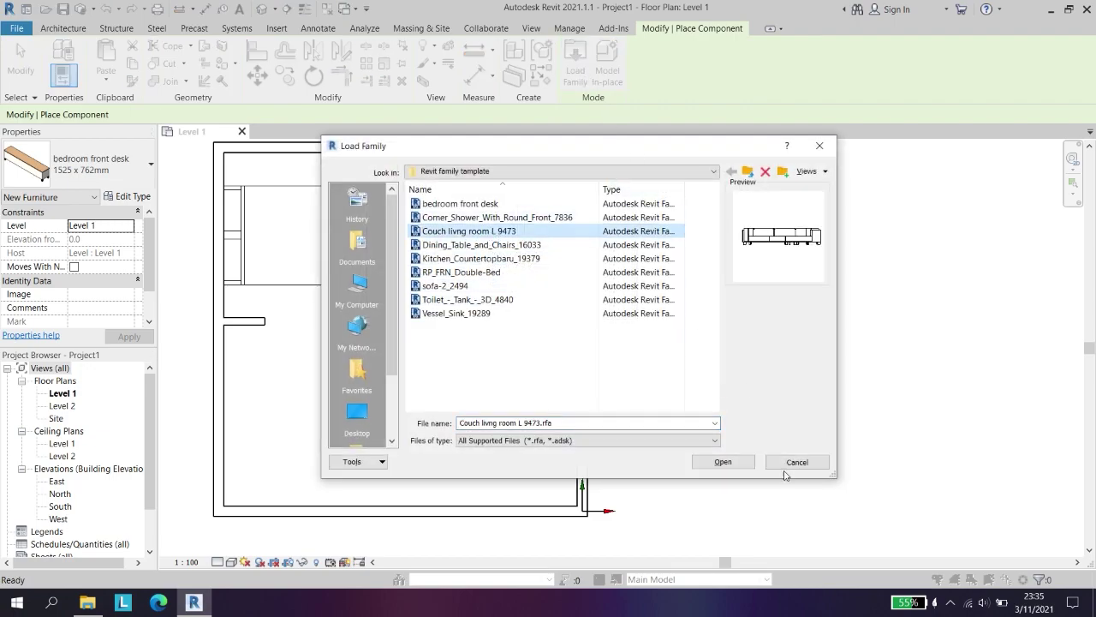
click(722, 462)
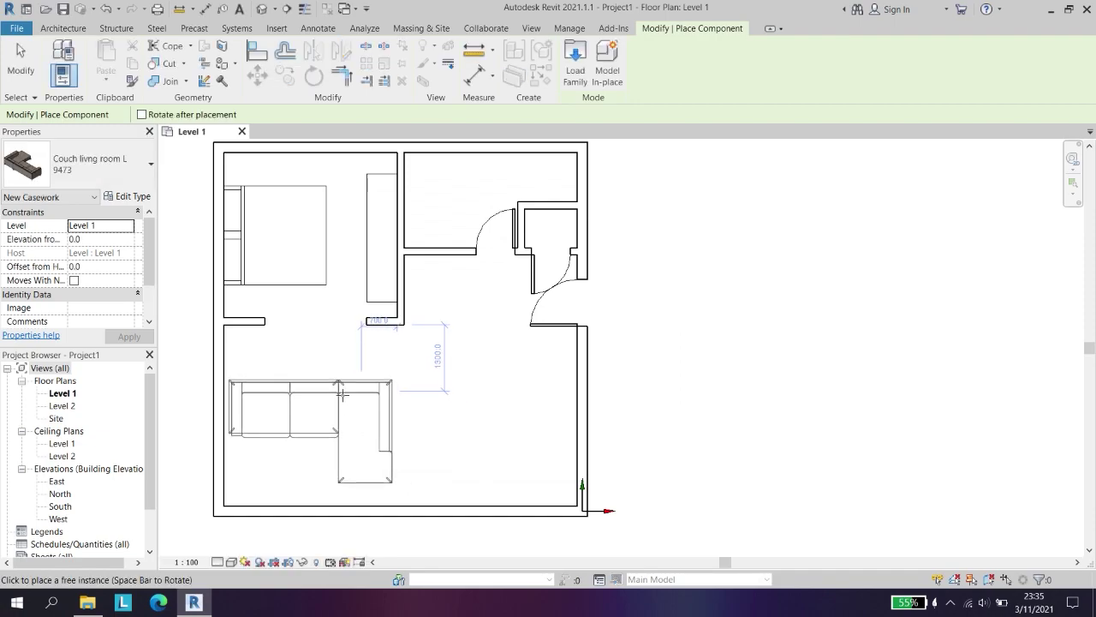
click(336, 360)
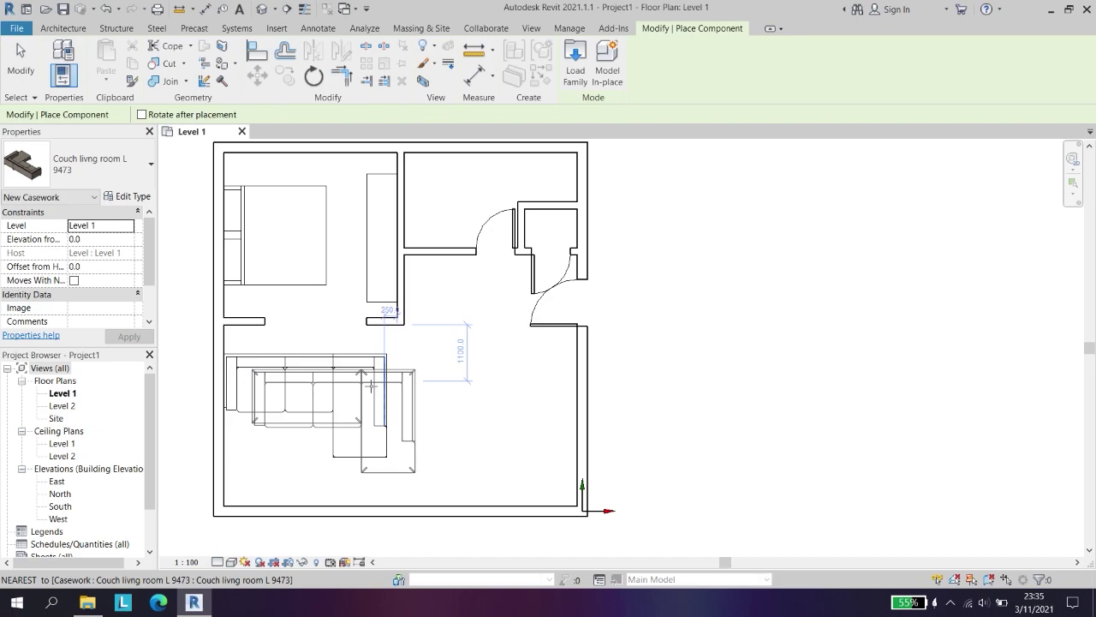
click(20, 62)
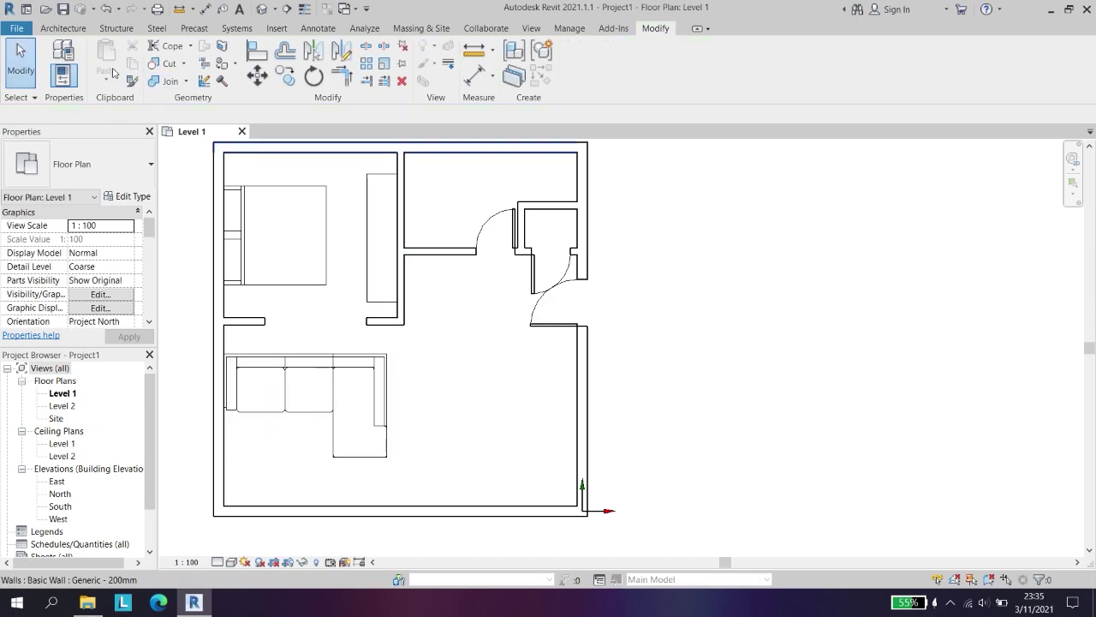
- Rotate the L-shaped couch 90 degrees and shift it slightly down and left, clear of the bedroom partition
click(319, 79)
click(324, 370)
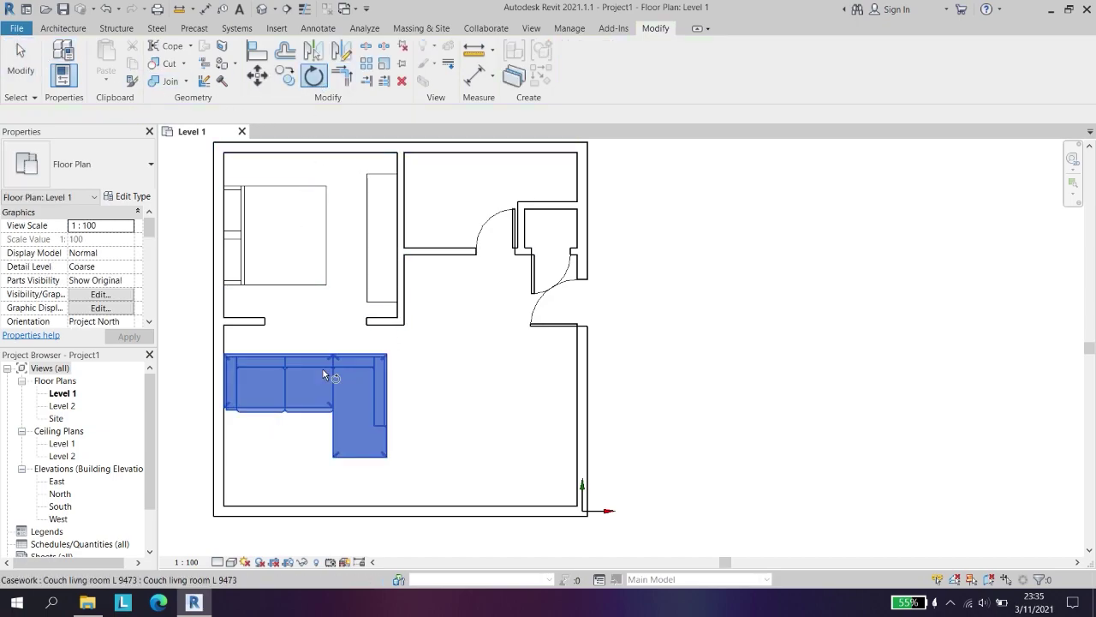
click(314, 79)
click(316, 376)
key(Return)
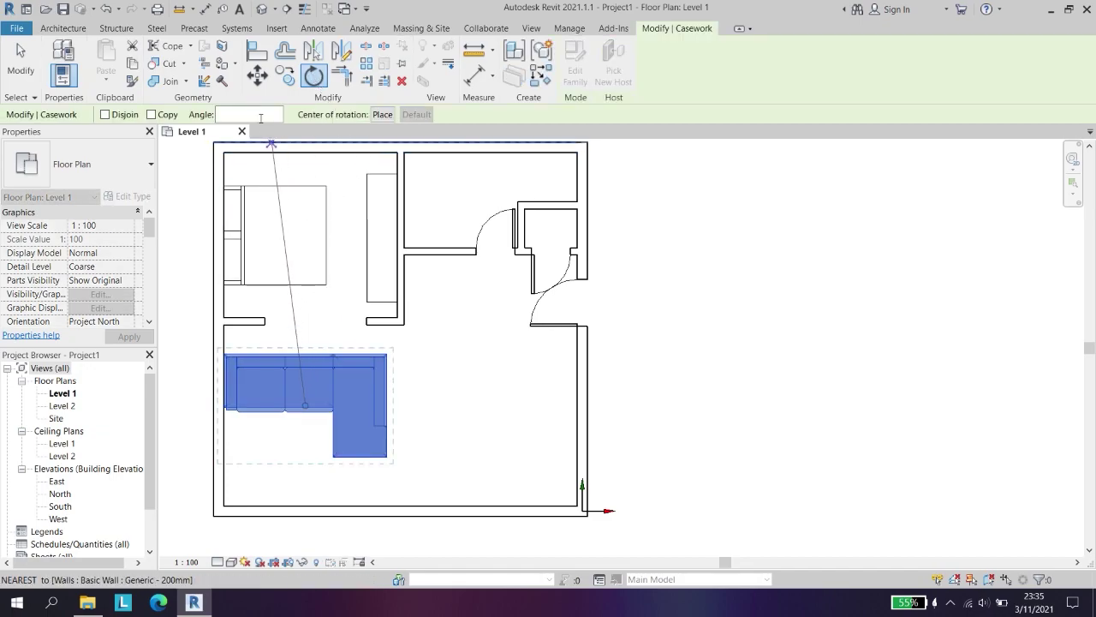
text(90)
key(Return)
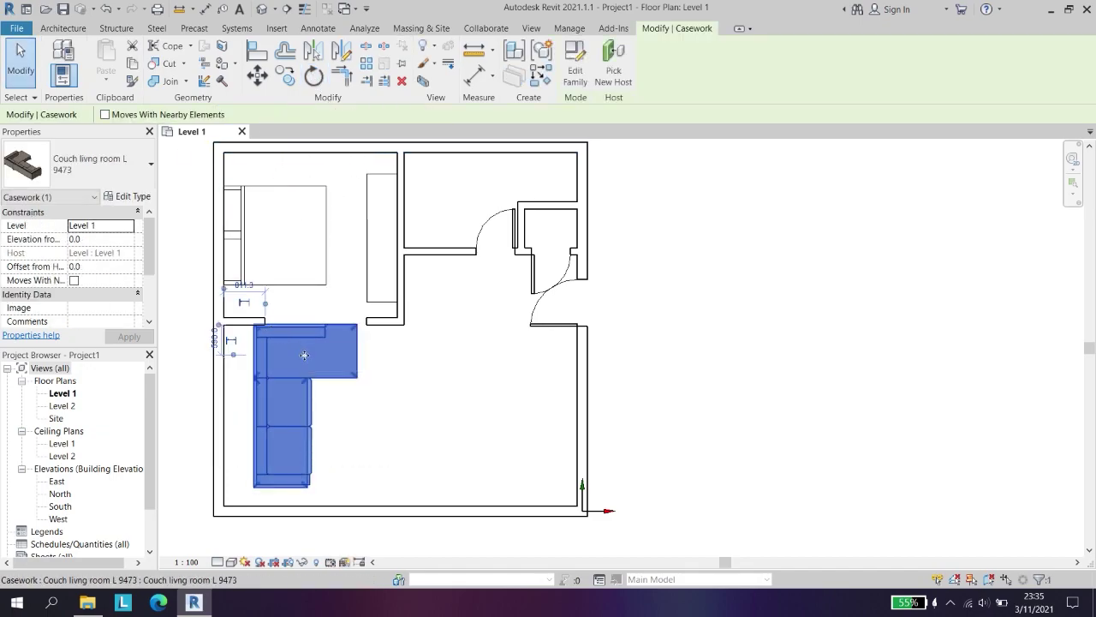
drag(308, 358, 297, 374)
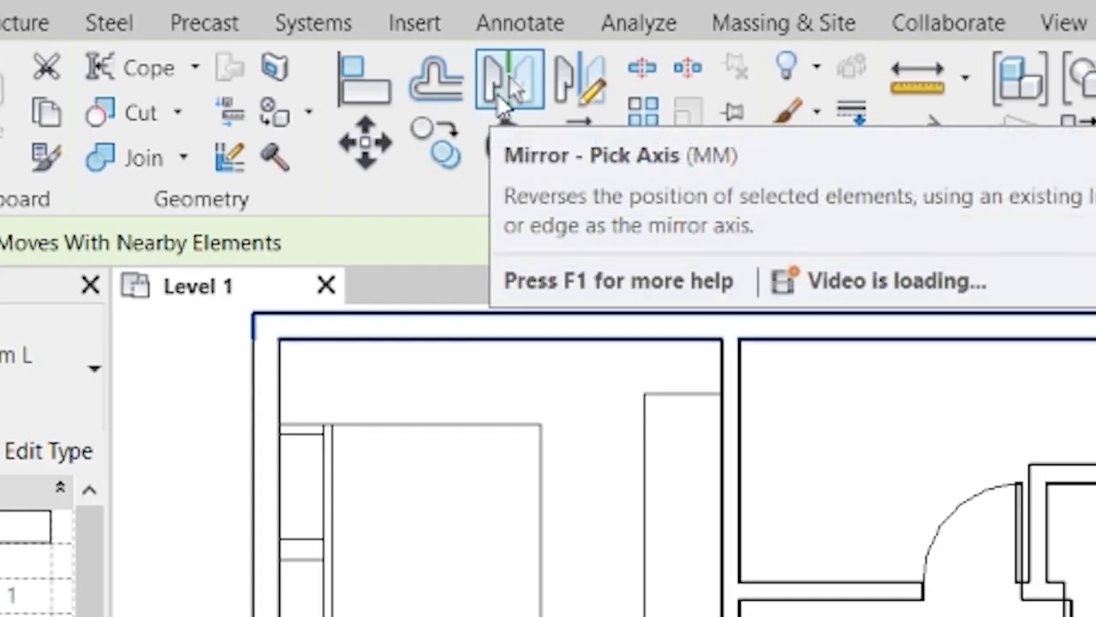
- Mirror the couch about its horizontal centre line so the chaise lies at the lower end, and delete the original couch
click(509, 75)
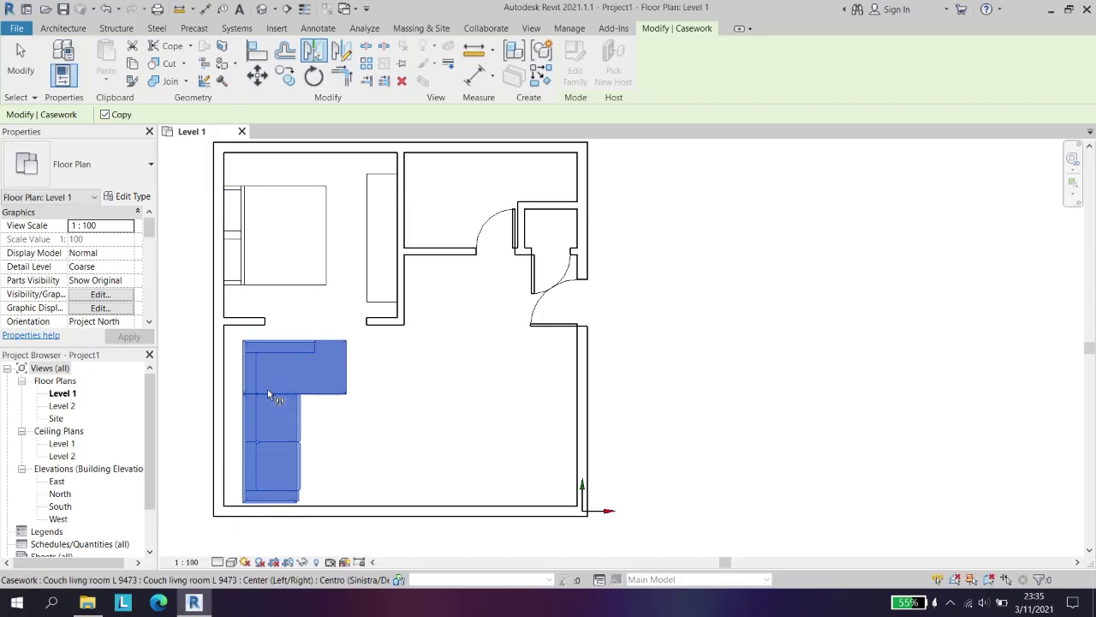
click(273, 416)
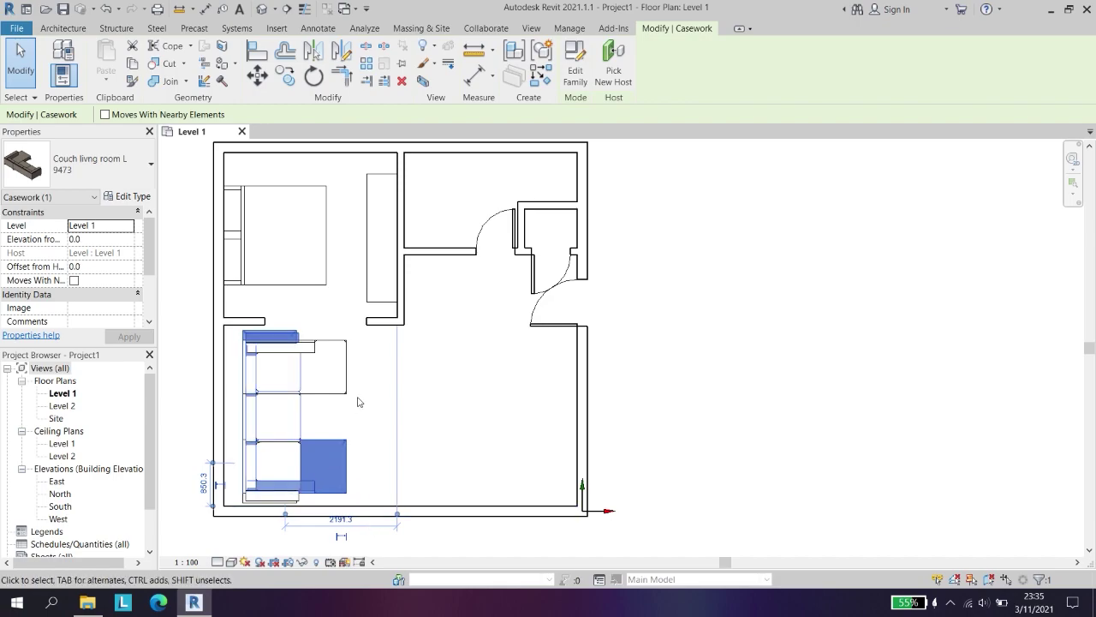
click(303, 305)
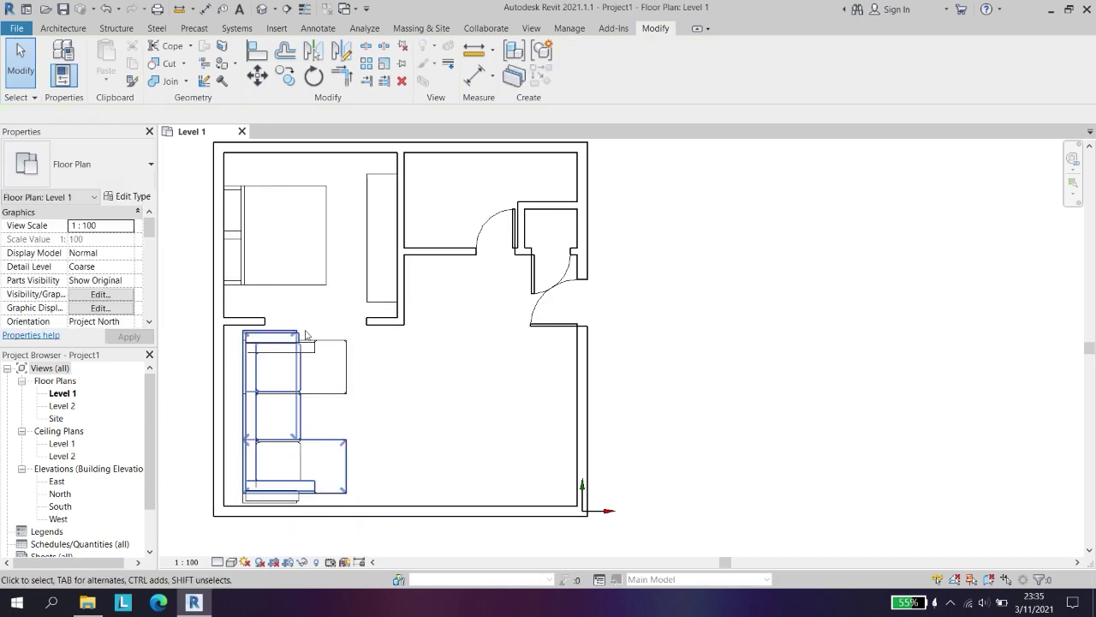
click(331, 365)
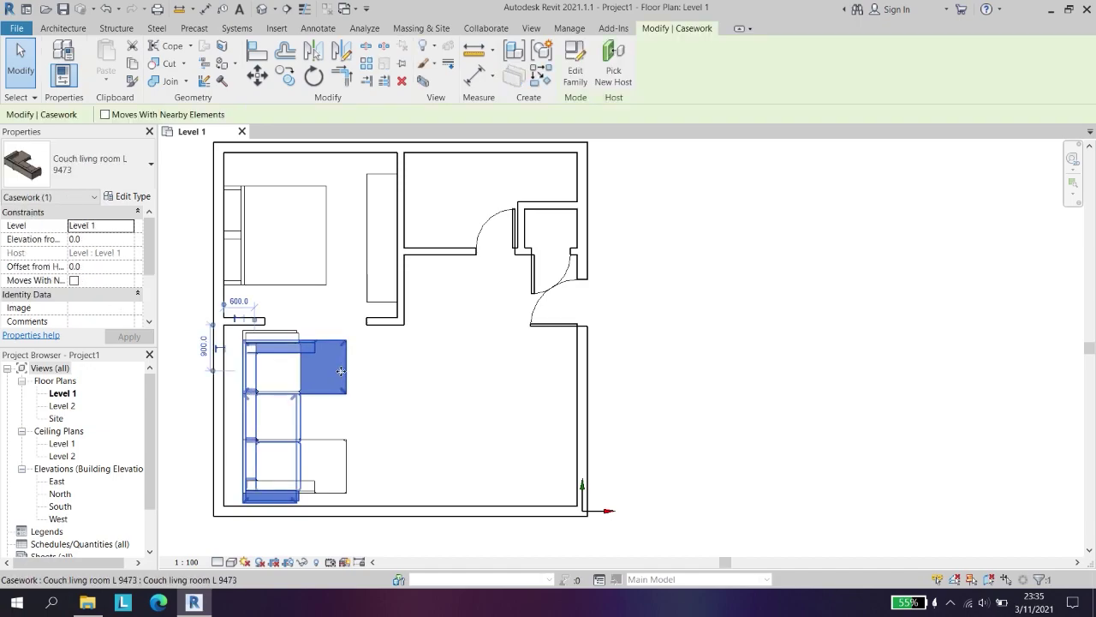
key(Delete)
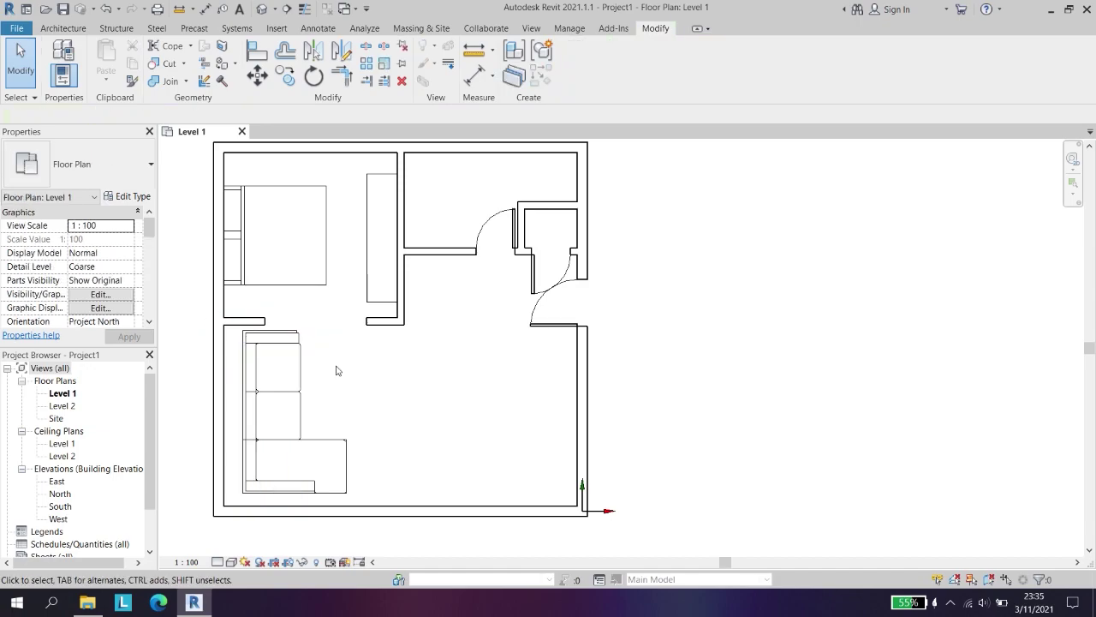
- Move the mirrored couch into the lower-left corner of the living area, against the left and bottom exterior walls
click(285, 379)
drag(284, 379, 276, 404)
click(487, 409)
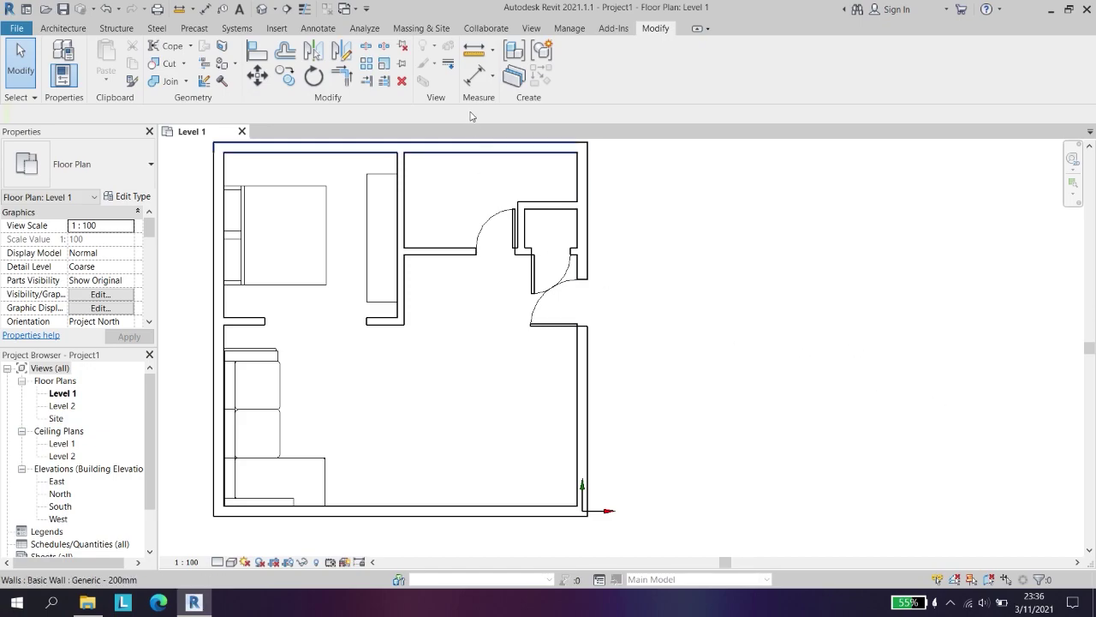
- Load the Corner_Shower_With_Round_Front_7836 family and place the shower in the bathroom's upper-left corner
key(c)
key(m)
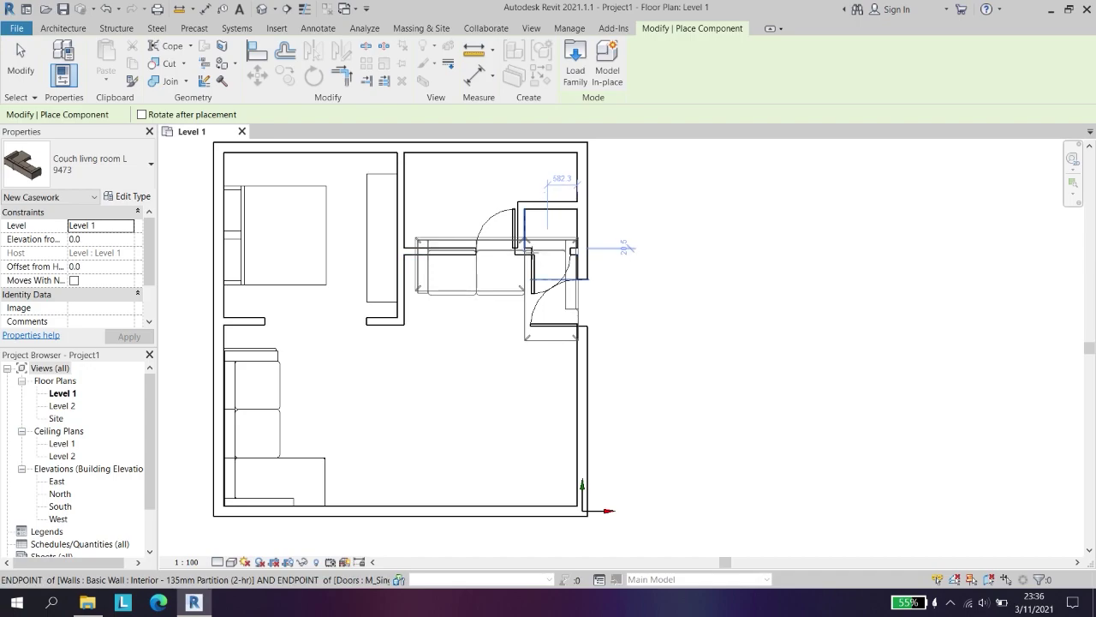
click(576, 69)
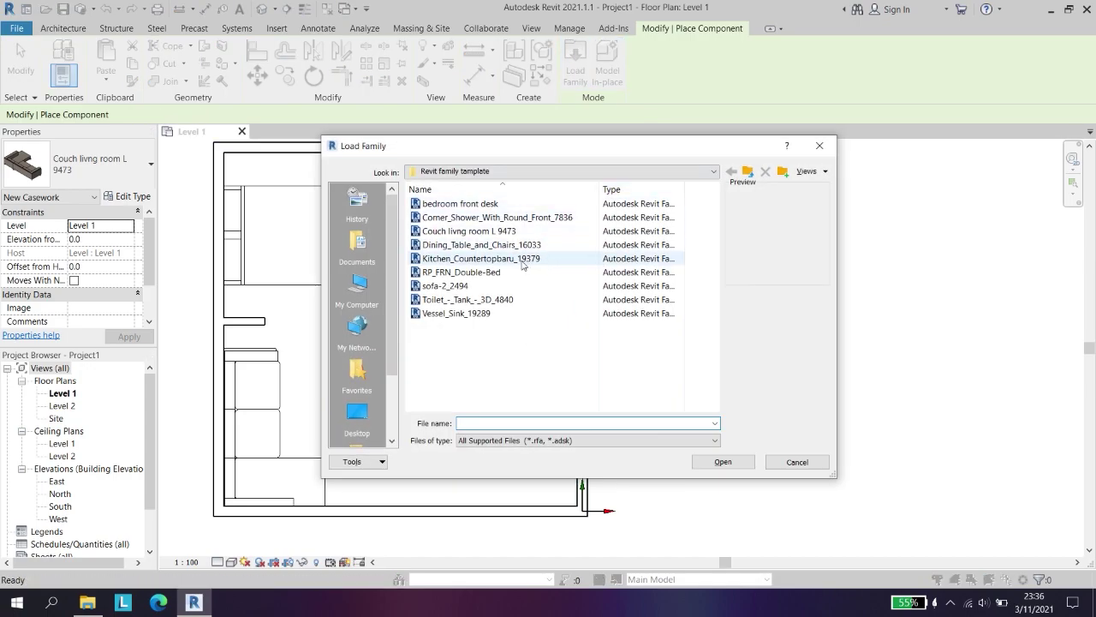
click(496, 219)
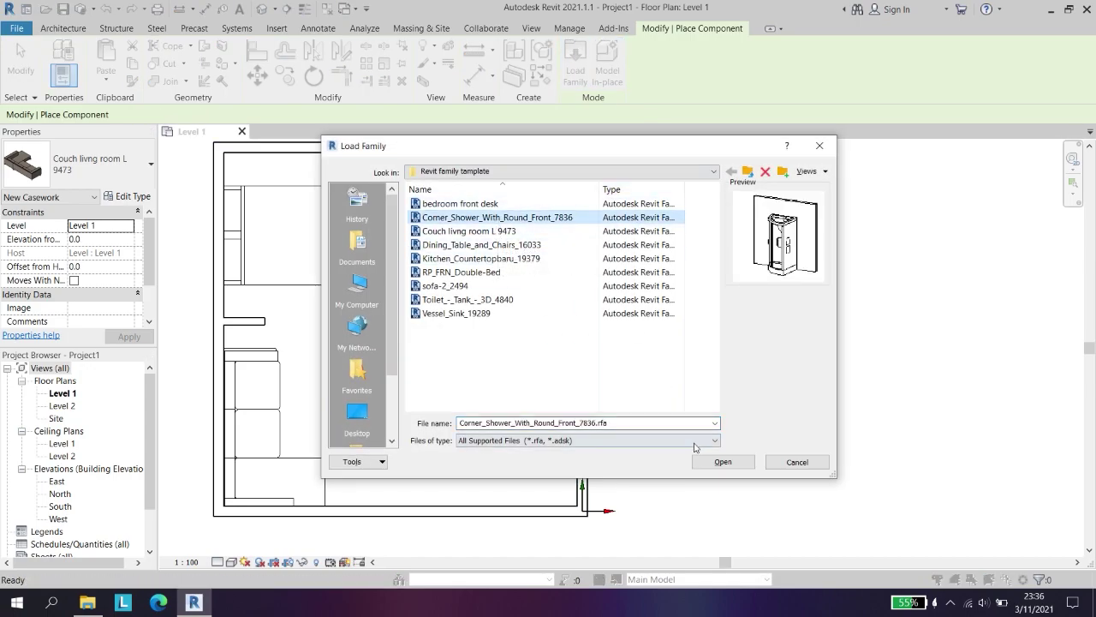
click(722, 461)
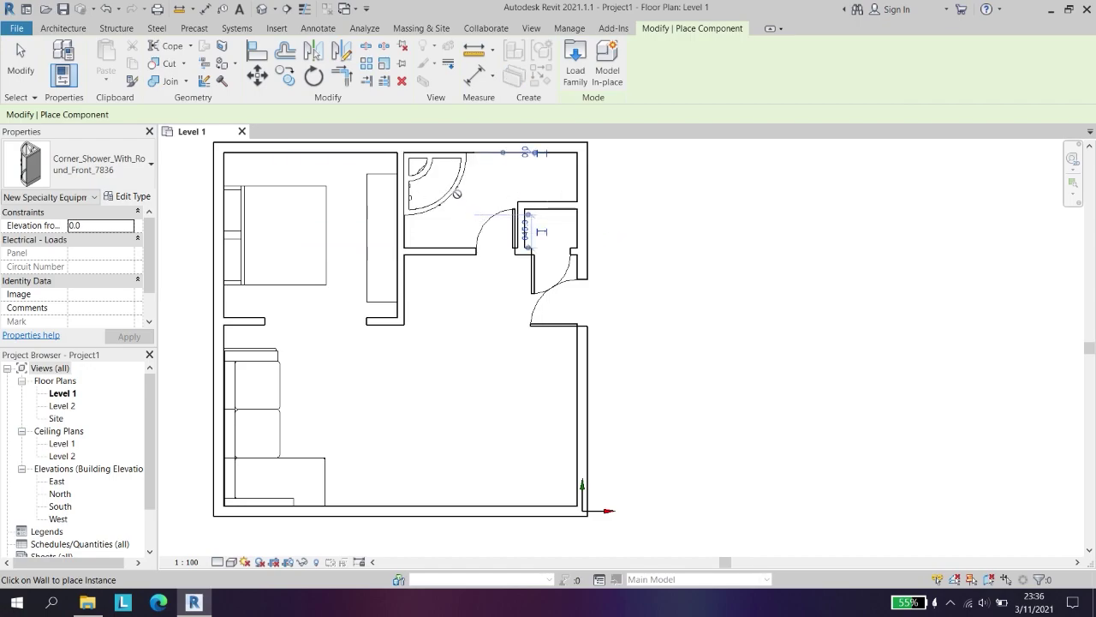
- Load Vessel_Sink_19289, place the sink below the corner shower, and rotate it 90 degrees so its faucet faces the left partition
click(577, 67)
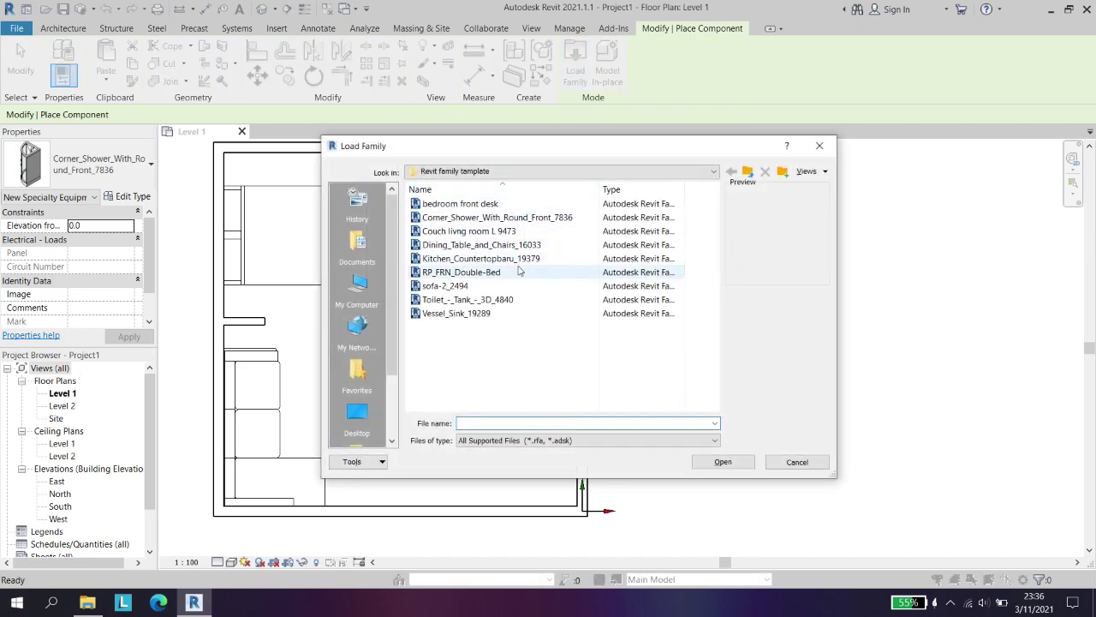
click(465, 313)
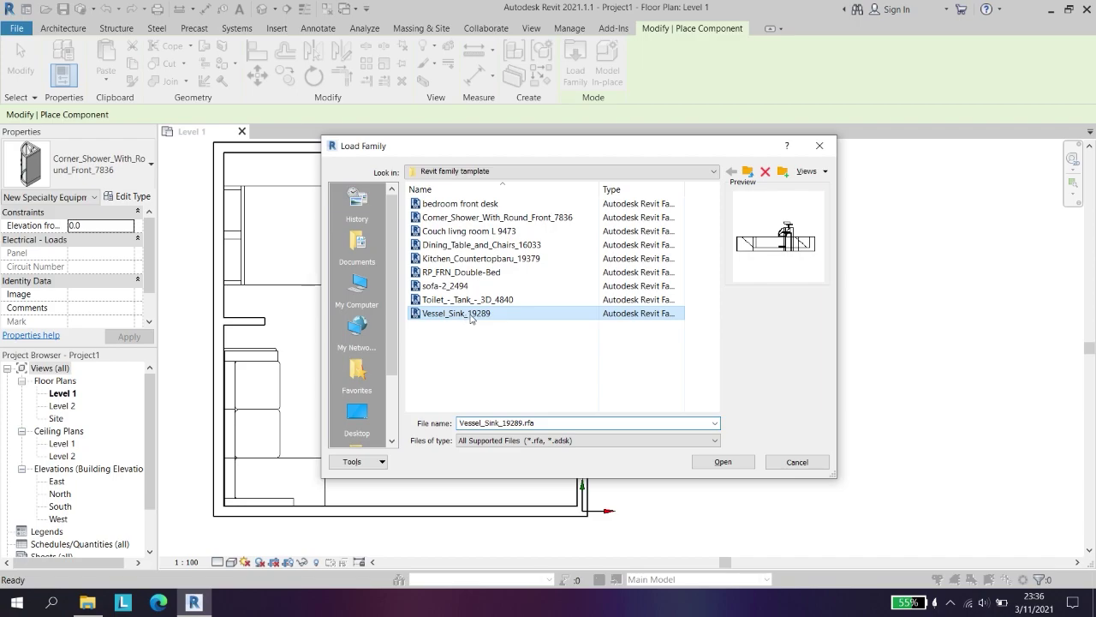
click(734, 469)
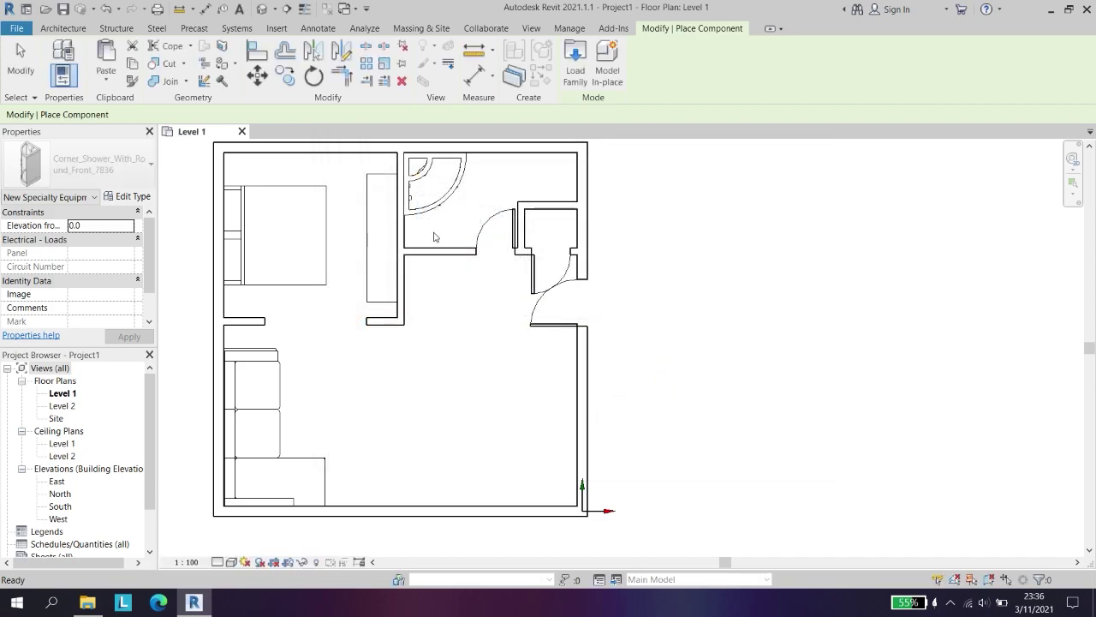
click(419, 240)
click(316, 79)
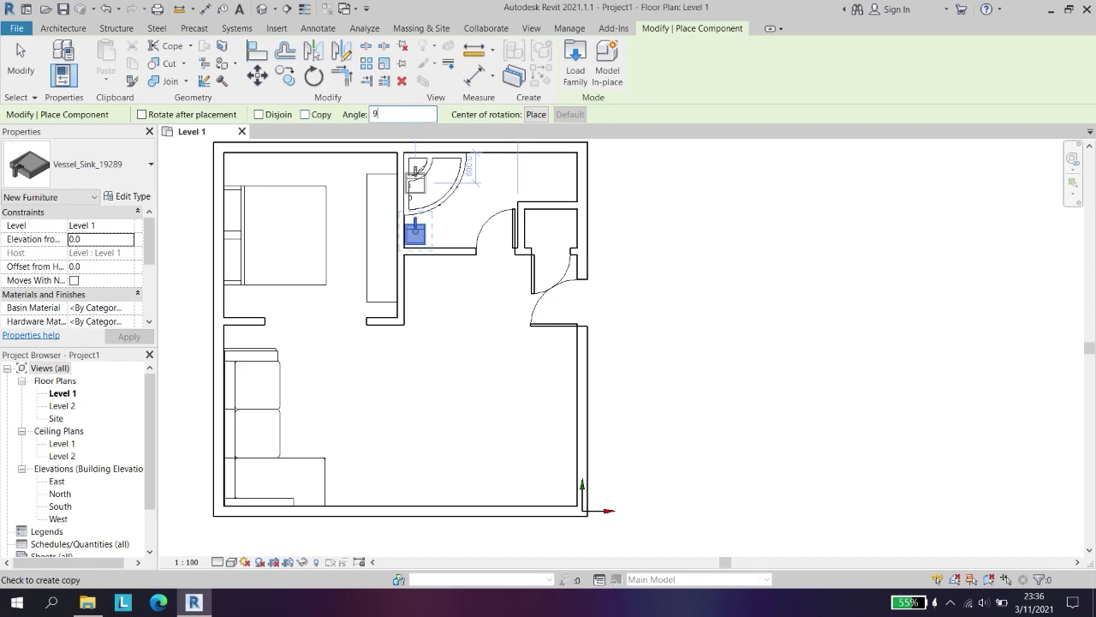
key(Return)
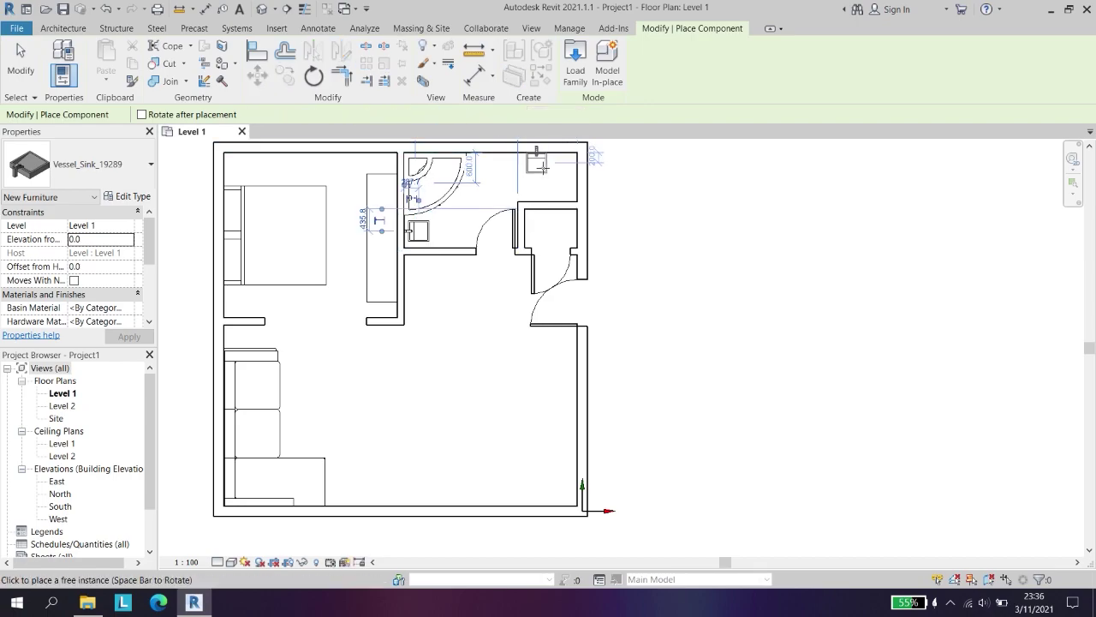
- Load Toilet_-_Tank_-_3D_4840 and place the 17" High, Seat Visible toilet right of the shower, tank against the bathroom's top wall
click(569, 75)
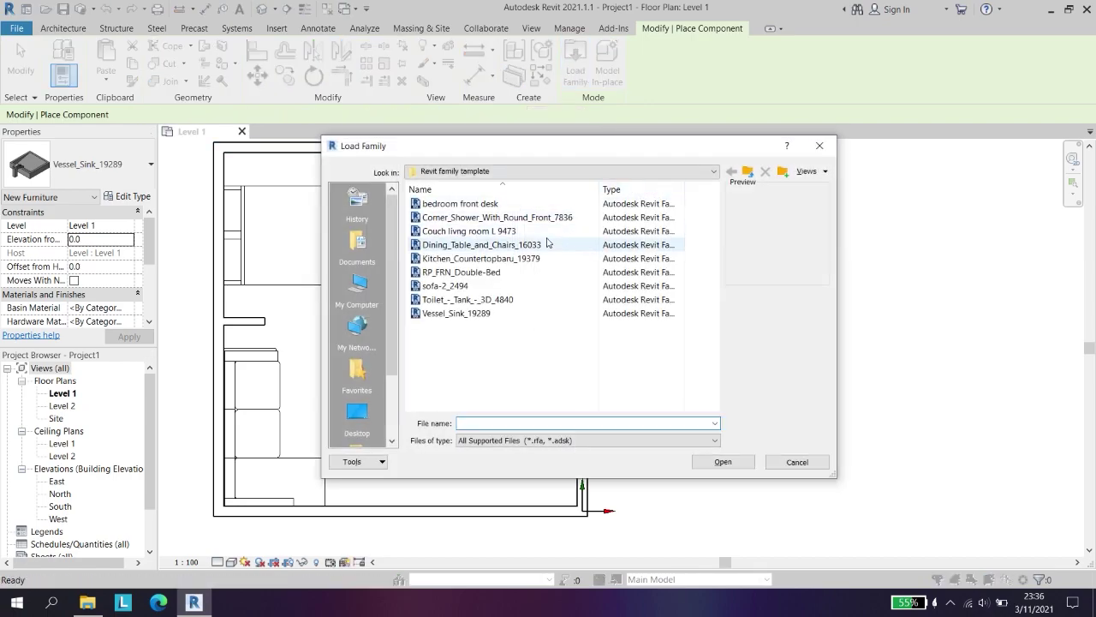
click(506, 314)
click(505, 302)
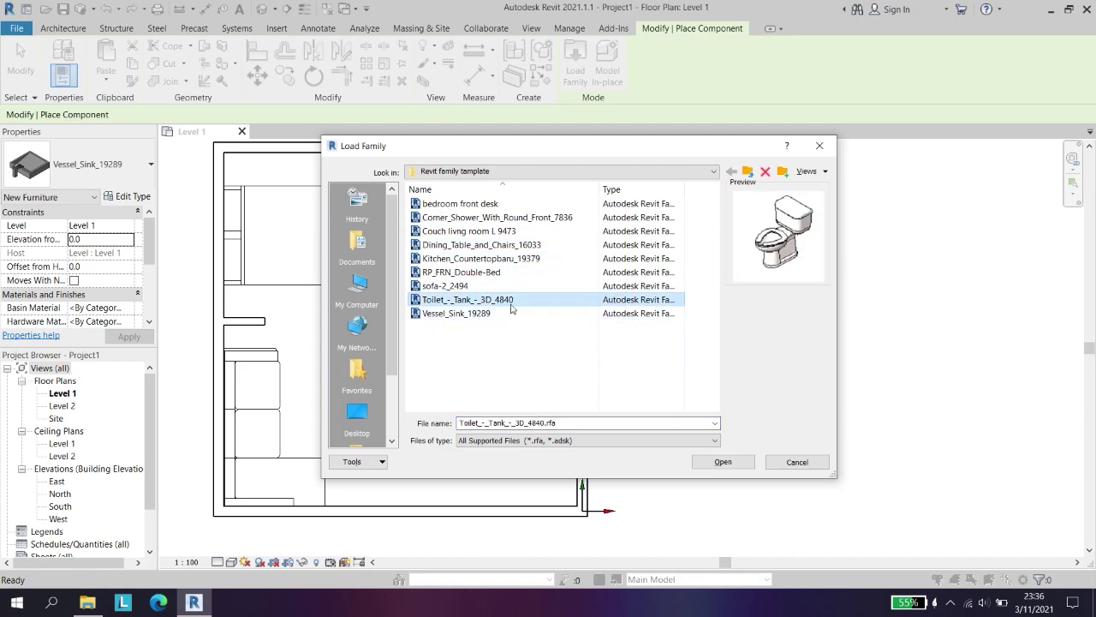
click(722, 462)
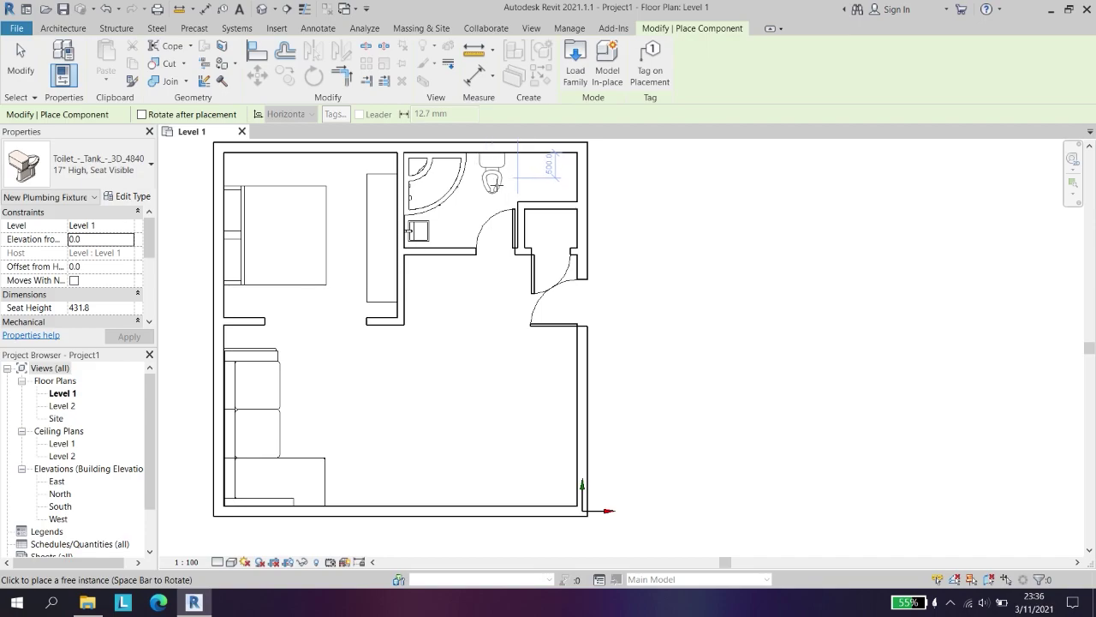
click(493, 179)
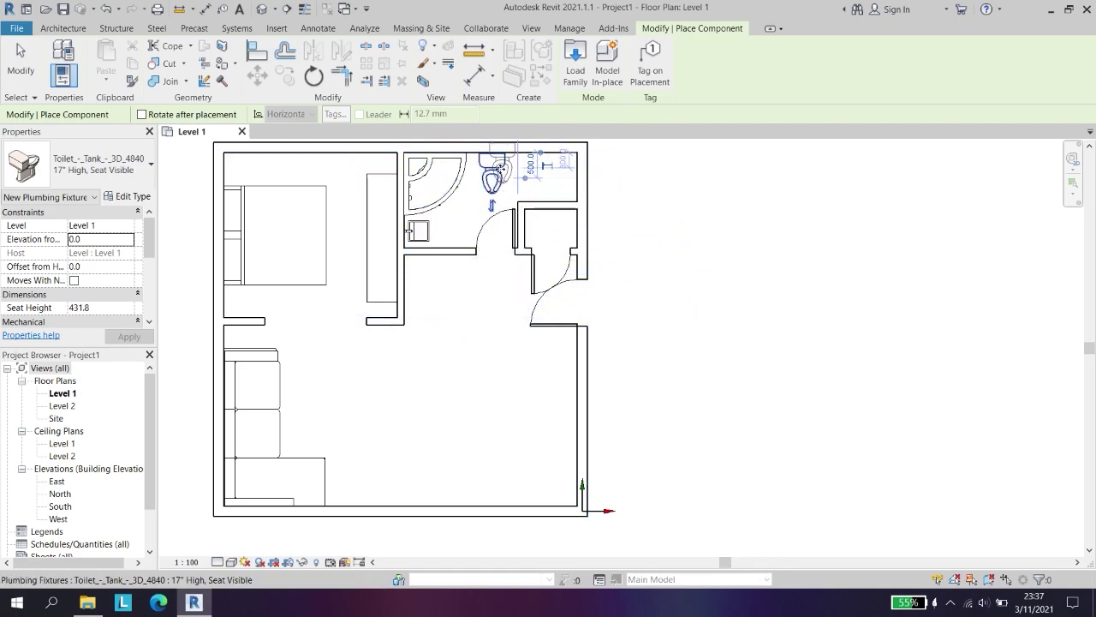
- Load the Kitchen_Countertopbaru_19379 family and place the countertop in the lower part of the open living area, rotated to run vertically
click(587, 80)
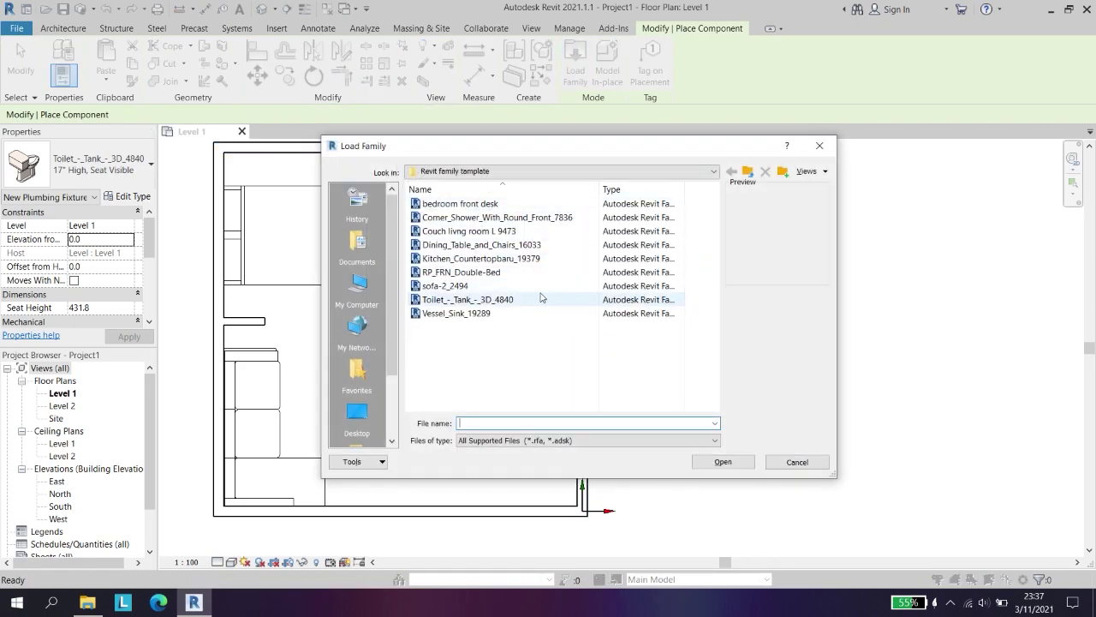
click(540, 299)
click(522, 272)
click(514, 258)
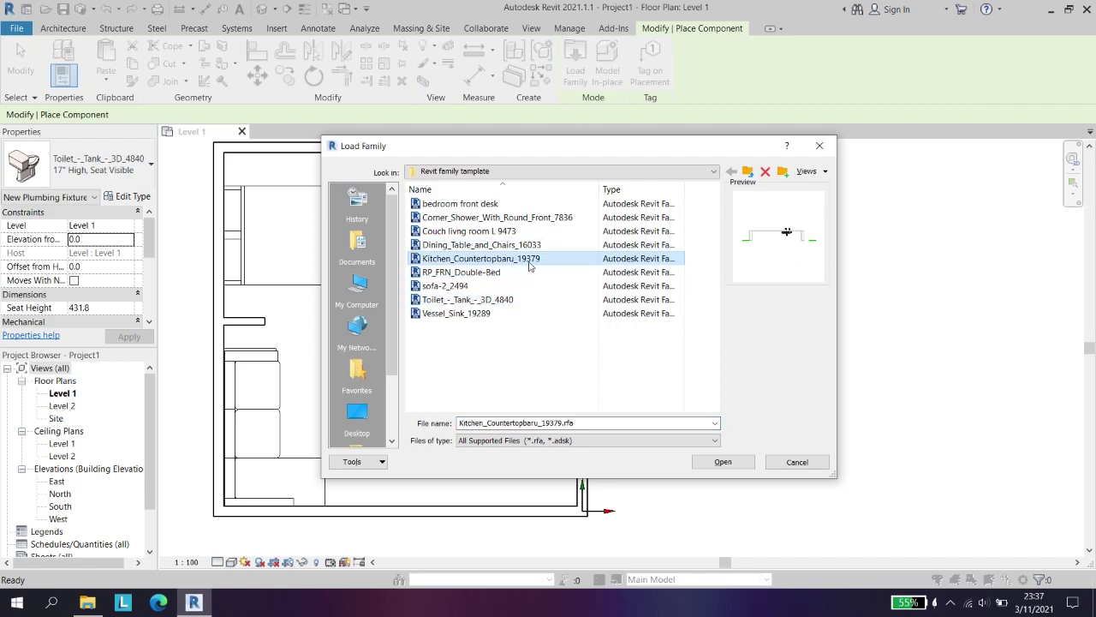
click(722, 462)
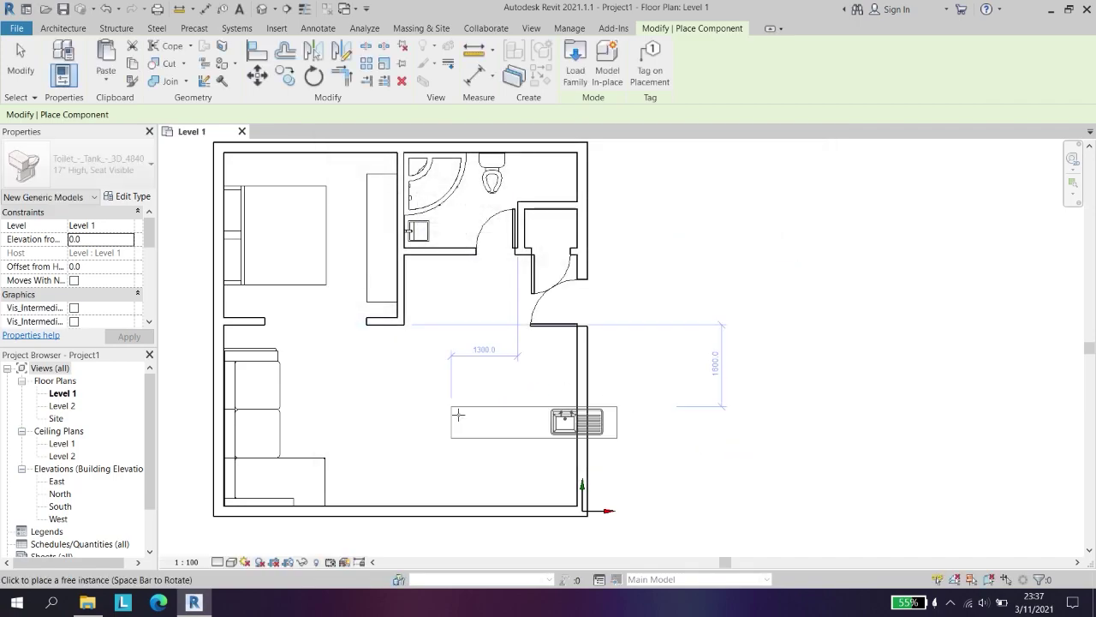
click(314, 77)
click(389, 115)
key(Return)
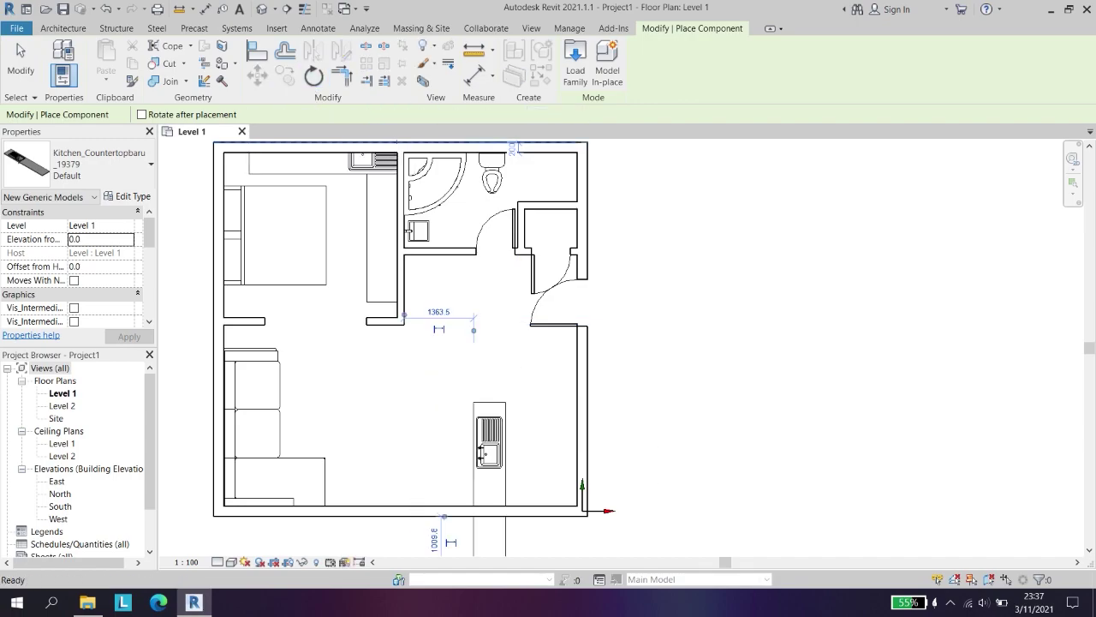
- Rotate the kitchen countertop 180 degrees and move it into the lower-right corner, against the inner faces of the right and bottom exterior walls
click(316, 75)
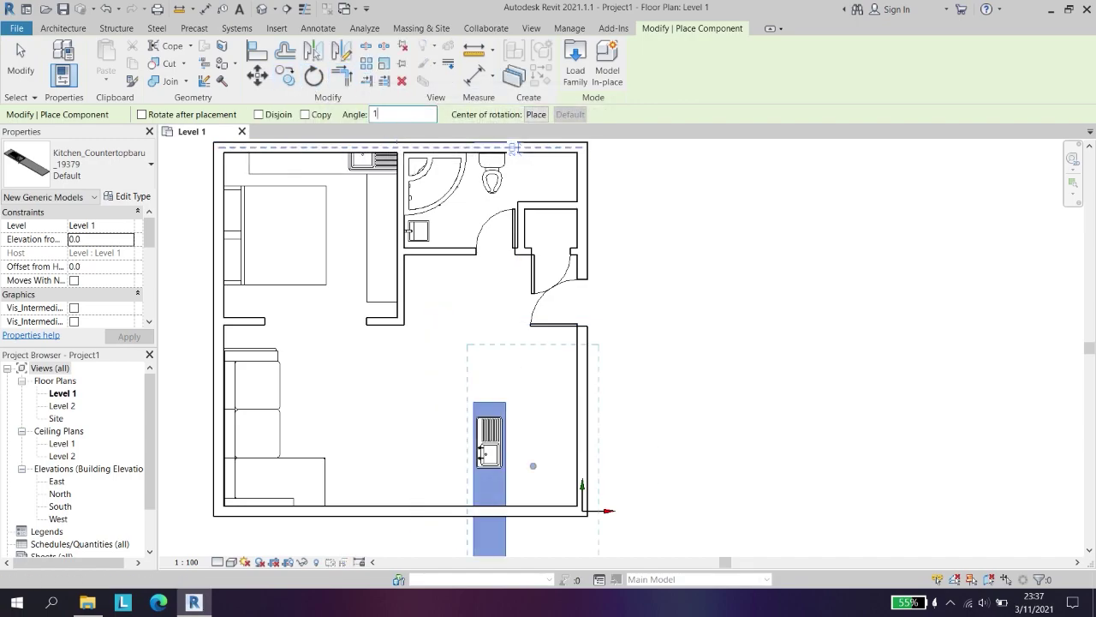
click(399, 116)
text(180)
key(Return)
key(Escape)
key(Escape)
click(570, 401)
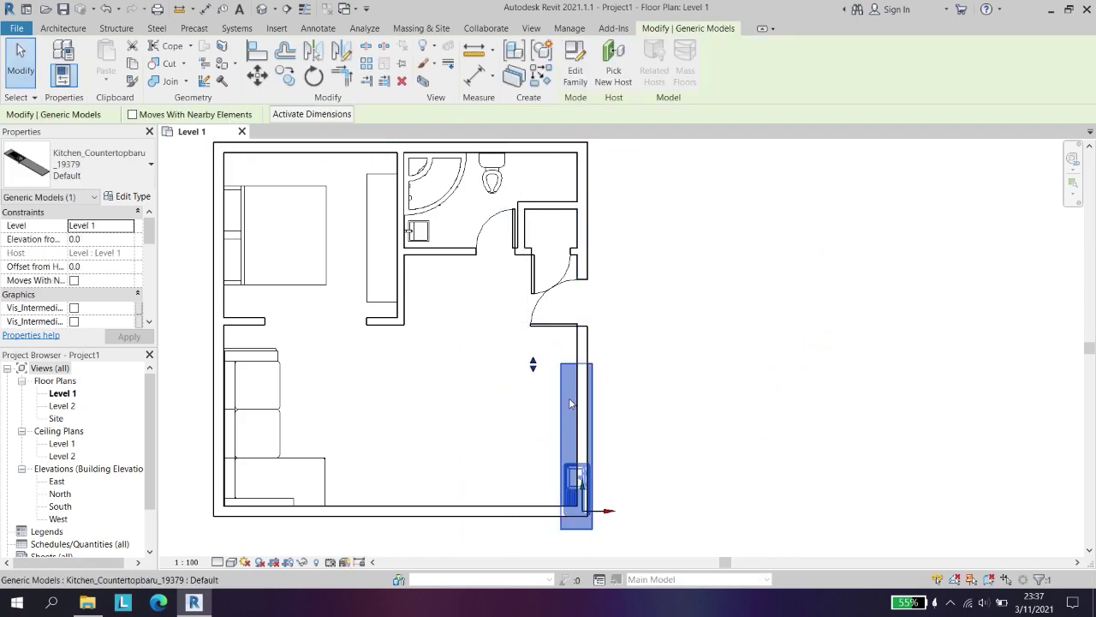
mouse_move(559, 399)
mouse_down()
mouse_move(527, 384)
mouse_move(558, 380)
mouse_up()
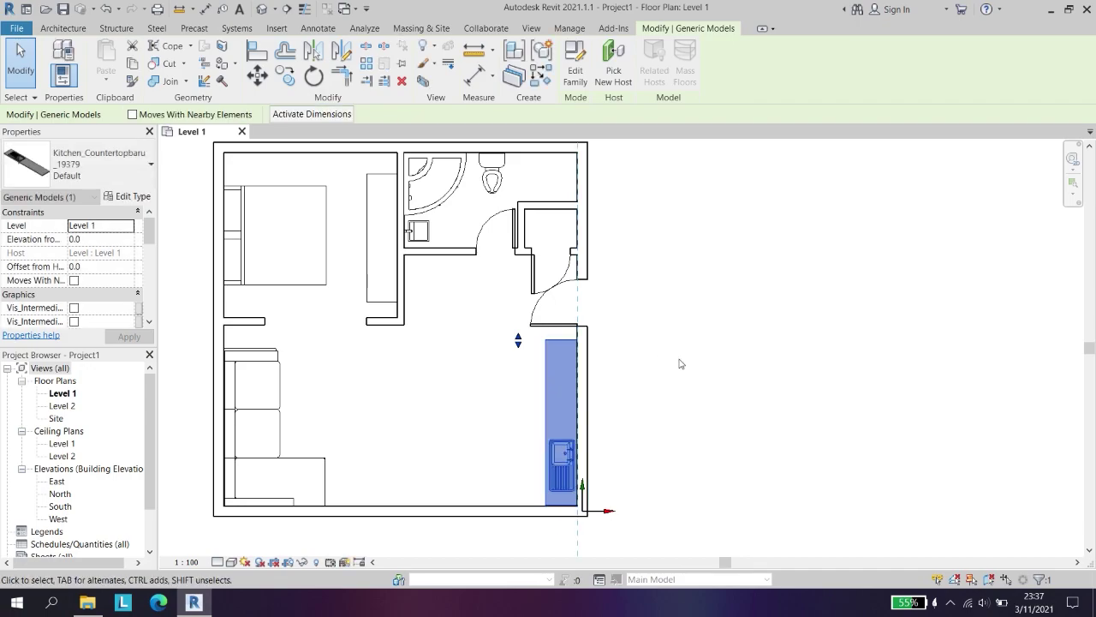
click(648, 447)
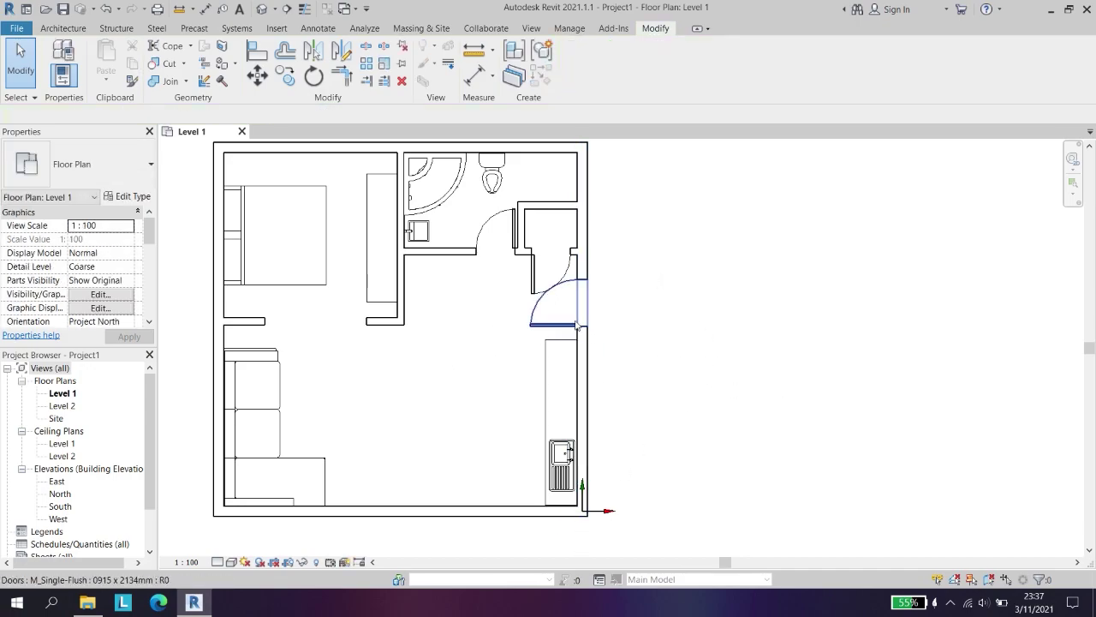
- Load Dining_Table_and_Chairs_16033 and place the dining set in the lower living area, a short distance left of the kitchen countertop
click(63, 27)
key(m)
key(Escape)
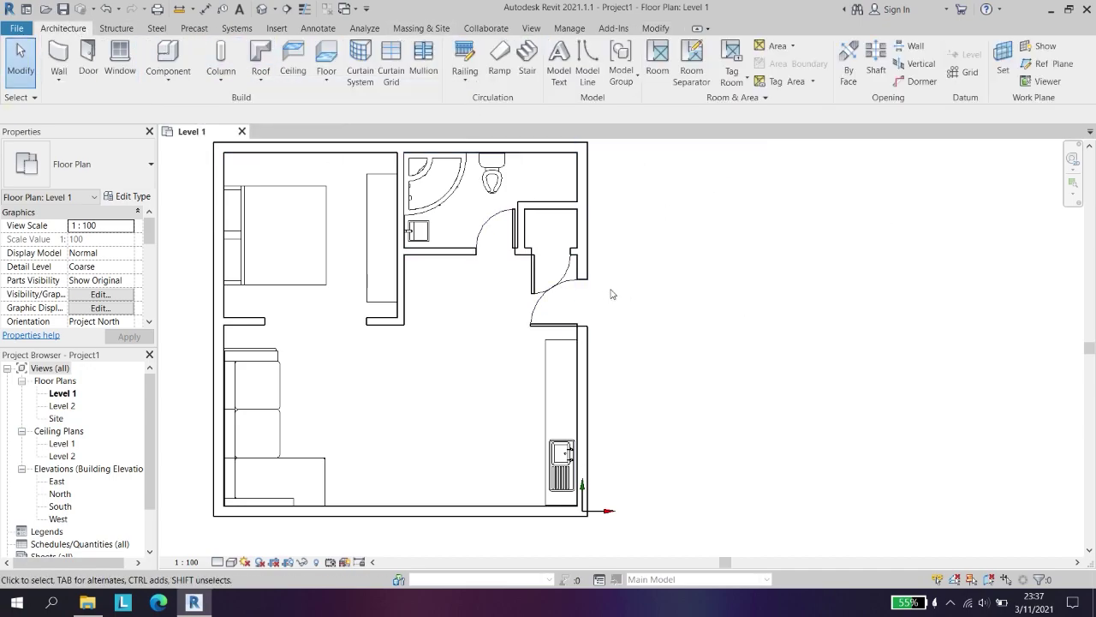
key(m)
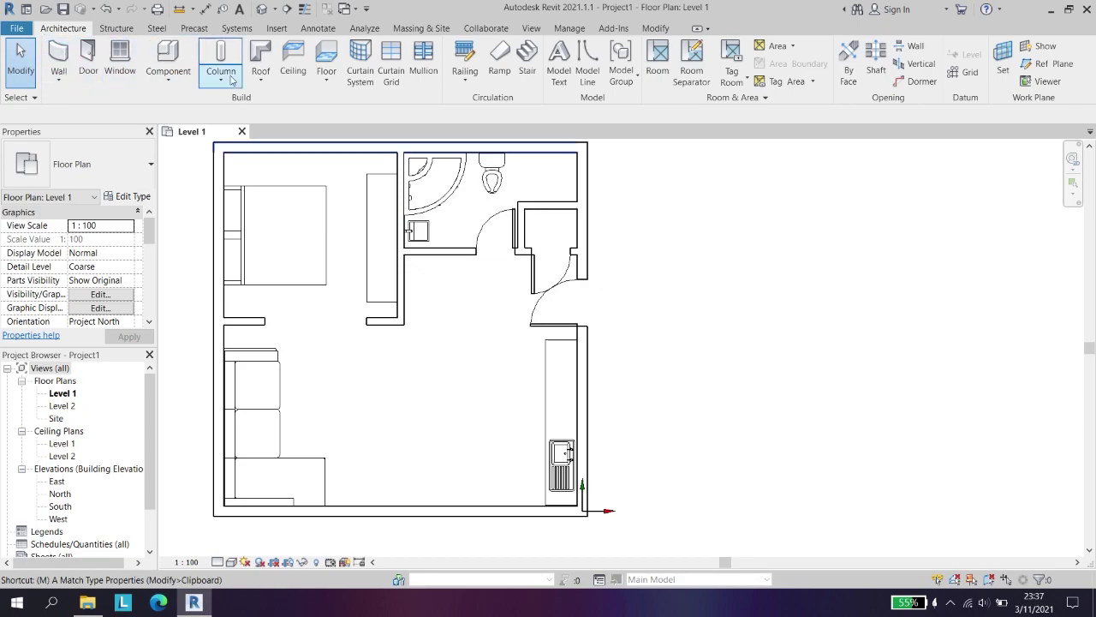
click(168, 58)
click(575, 64)
drag(663, 154, 937, 156)
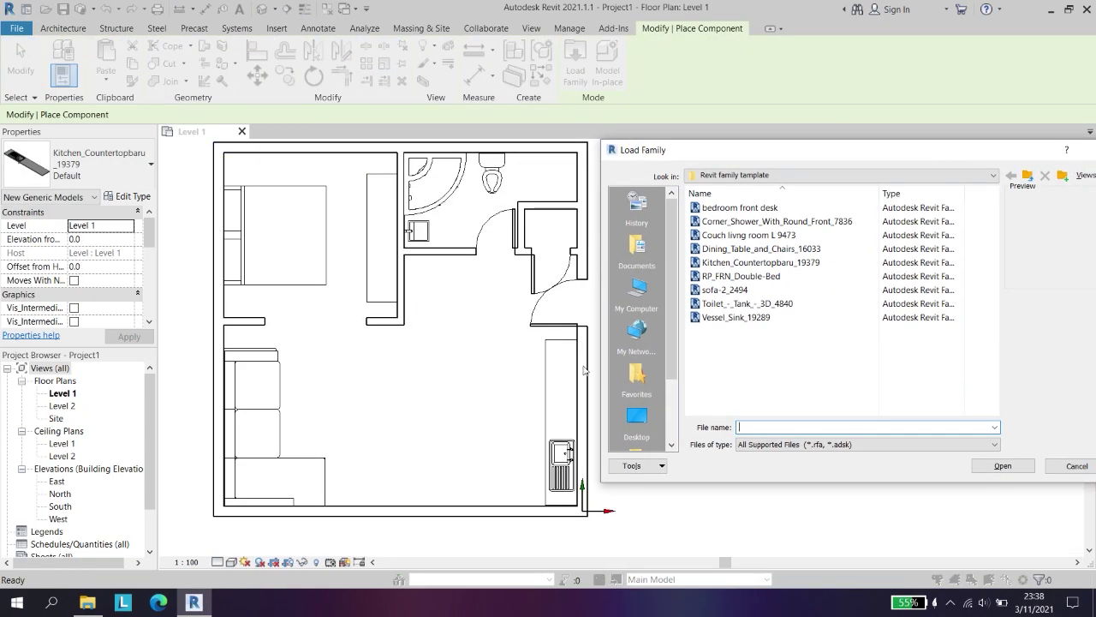
click(753, 279)
double_click(749, 248)
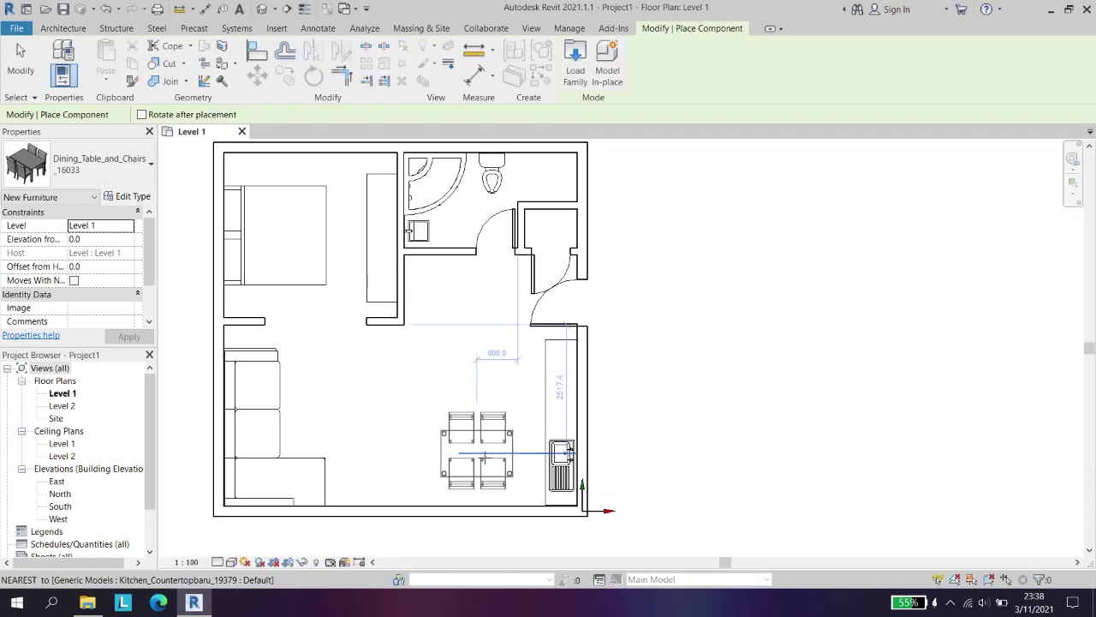
click(475, 459)
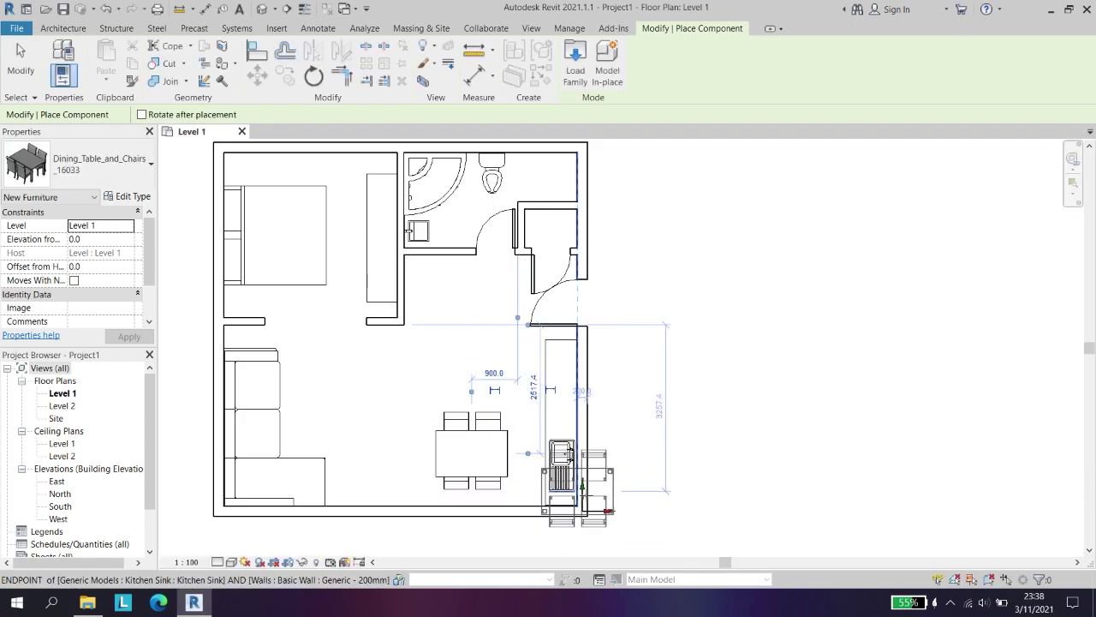
- Load the sofa-2_2494 family and place the armchair between the L-shaped couch and the dining table
click(573, 68)
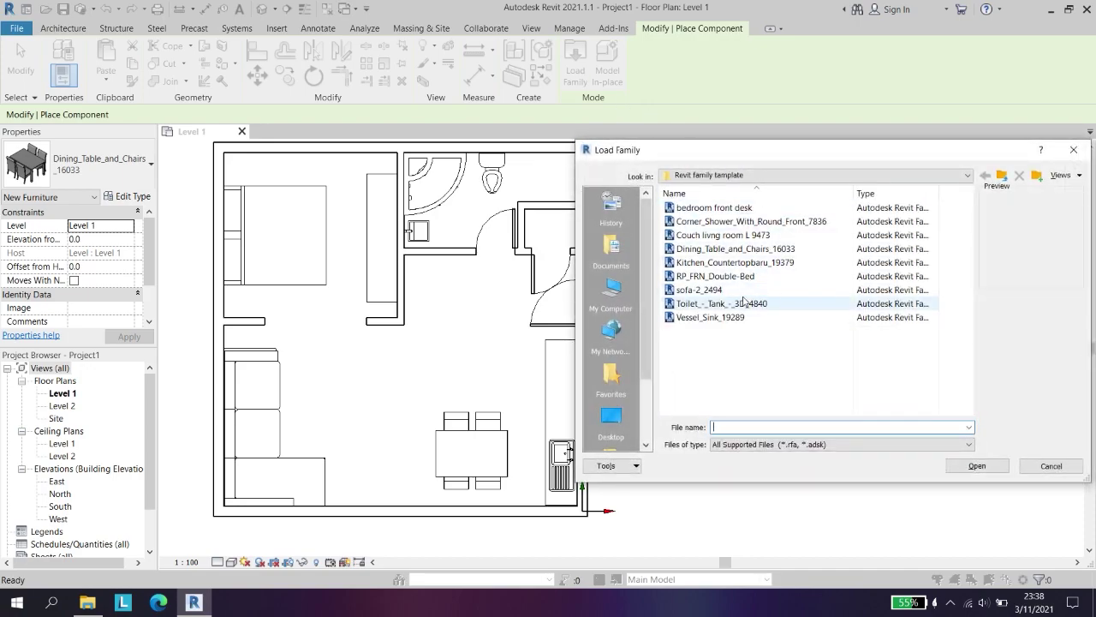
click(741, 291)
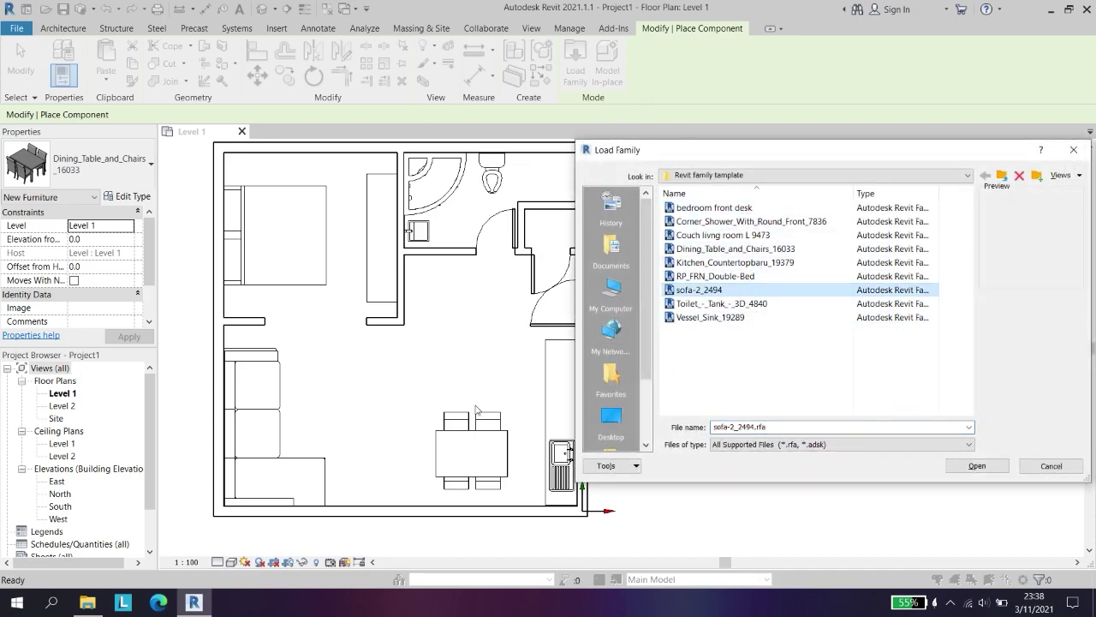
click(977, 466)
click(360, 468)
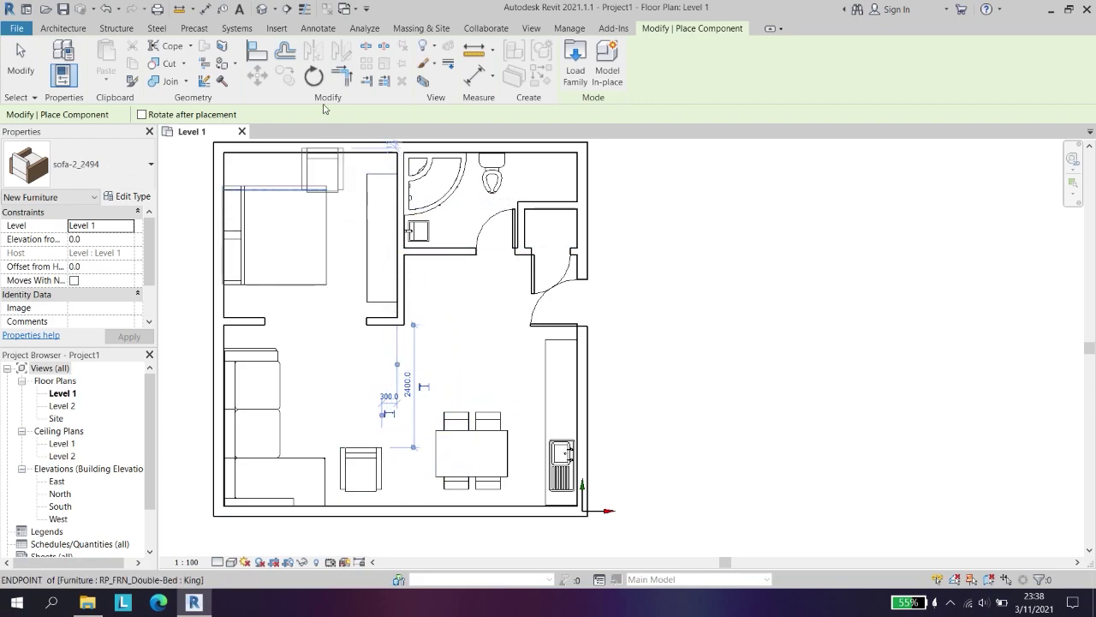
- Rotate the armchair to an angle with its back towards the bottom wall and position it beside the couch's chaise end
click(314, 77)
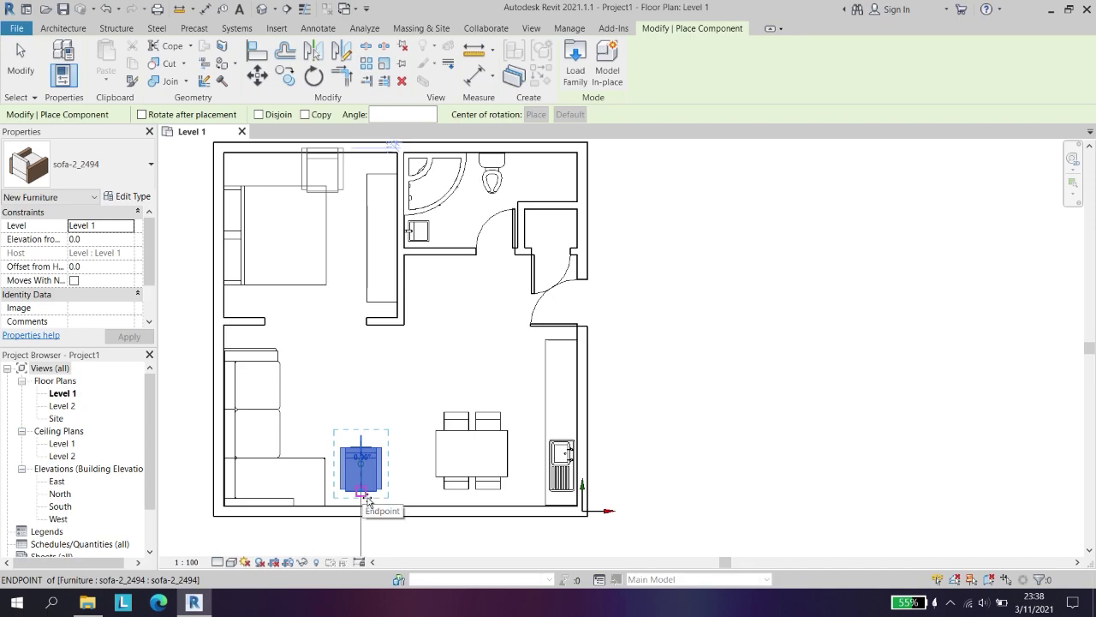
click(247, 162)
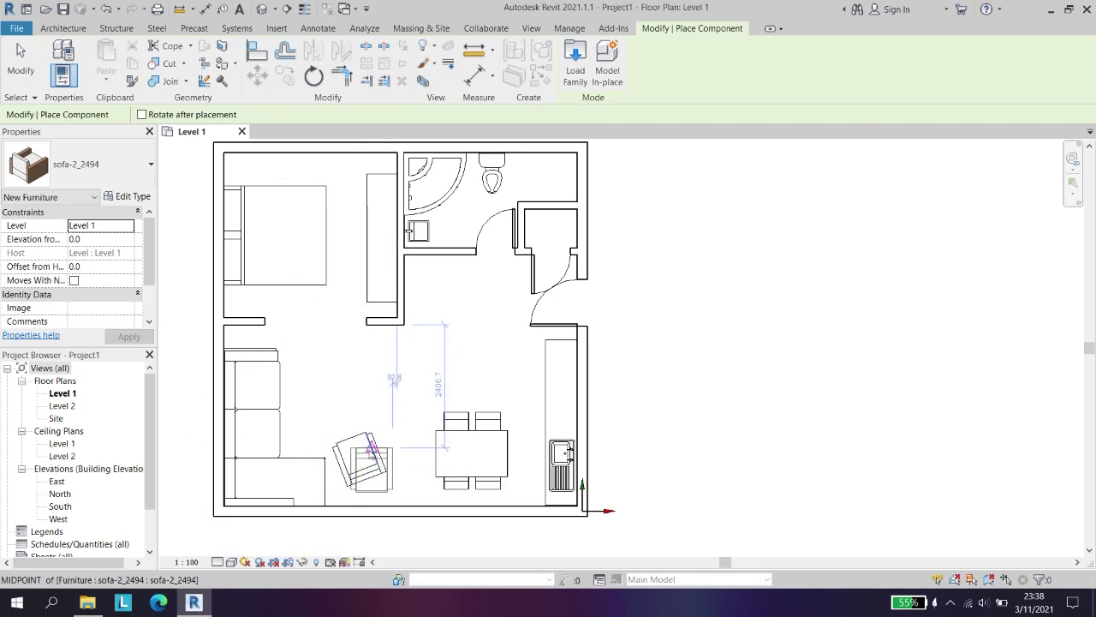
key(Escape)
drag(360, 453, 369, 469)
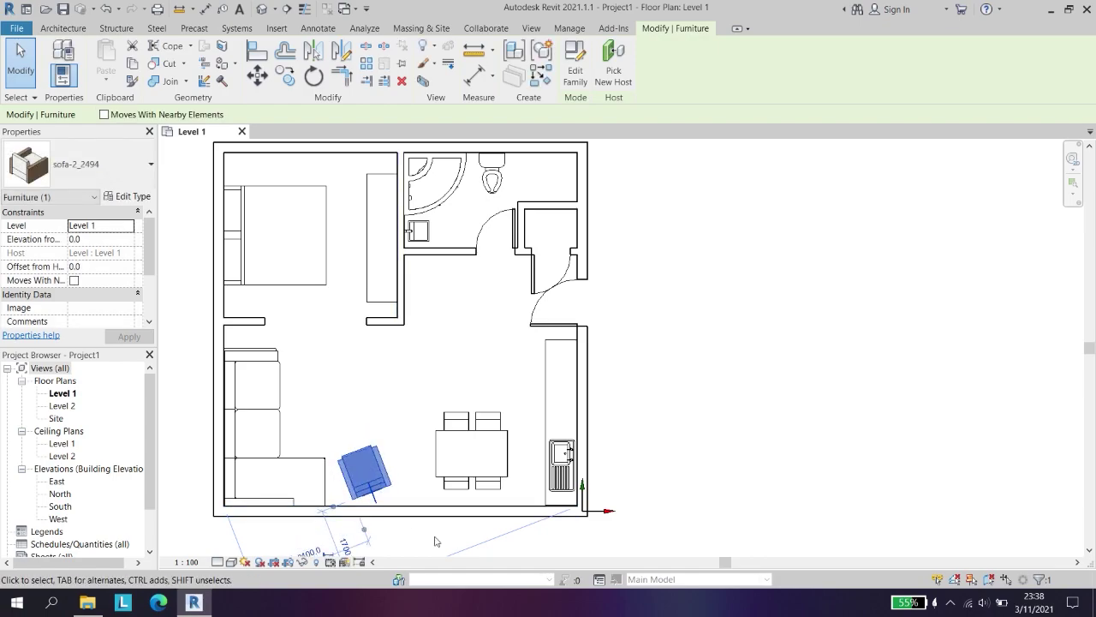
click(432, 543)
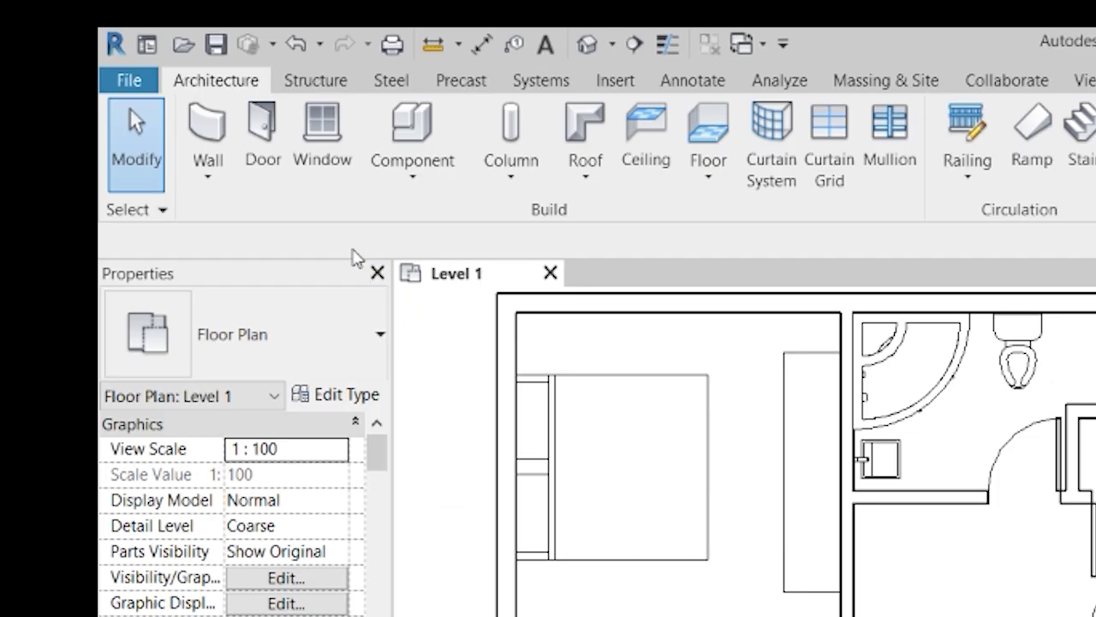
- Place two M_Fixed 0915 x 1830mm windows in the bottom exterior wall, 1000 mm from the left wall and 1600 mm from the right wall
click(310, 158)
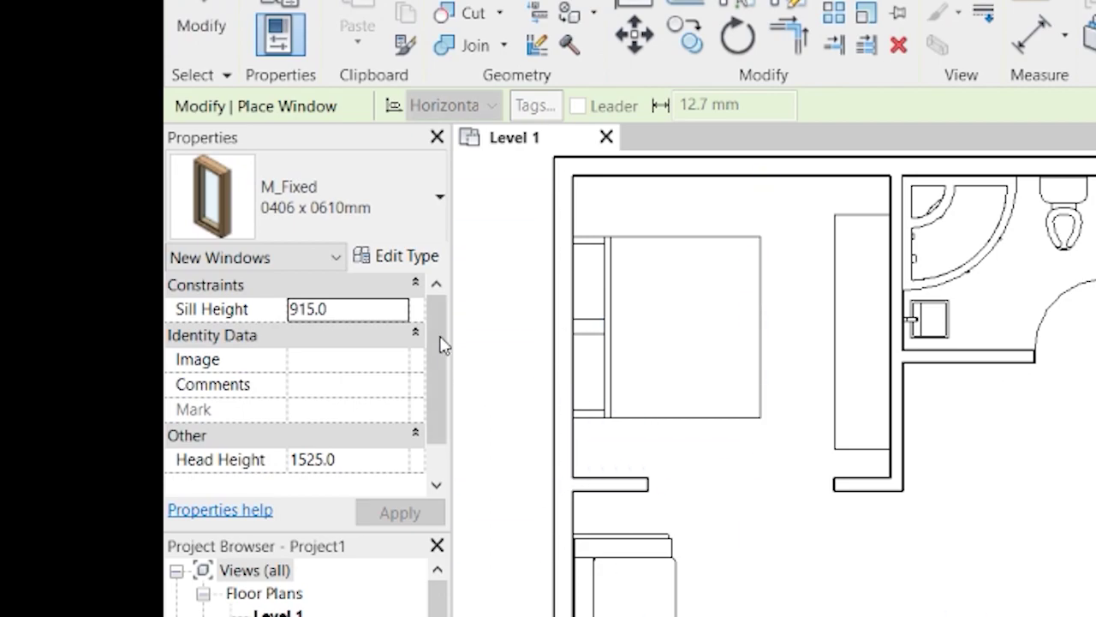
click(355, 196)
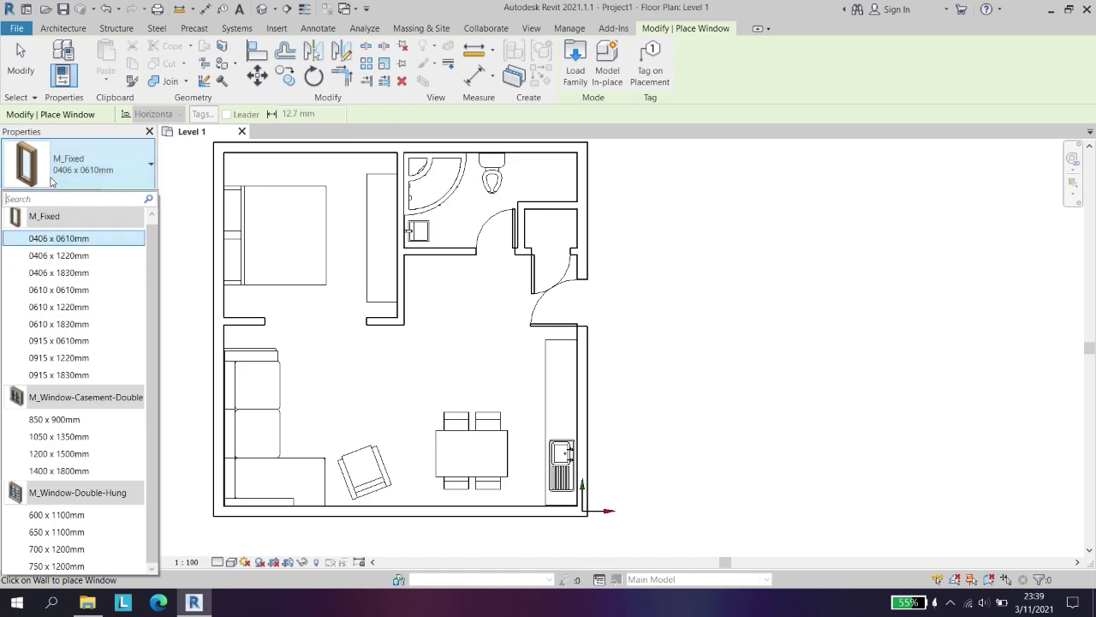
click(94, 375)
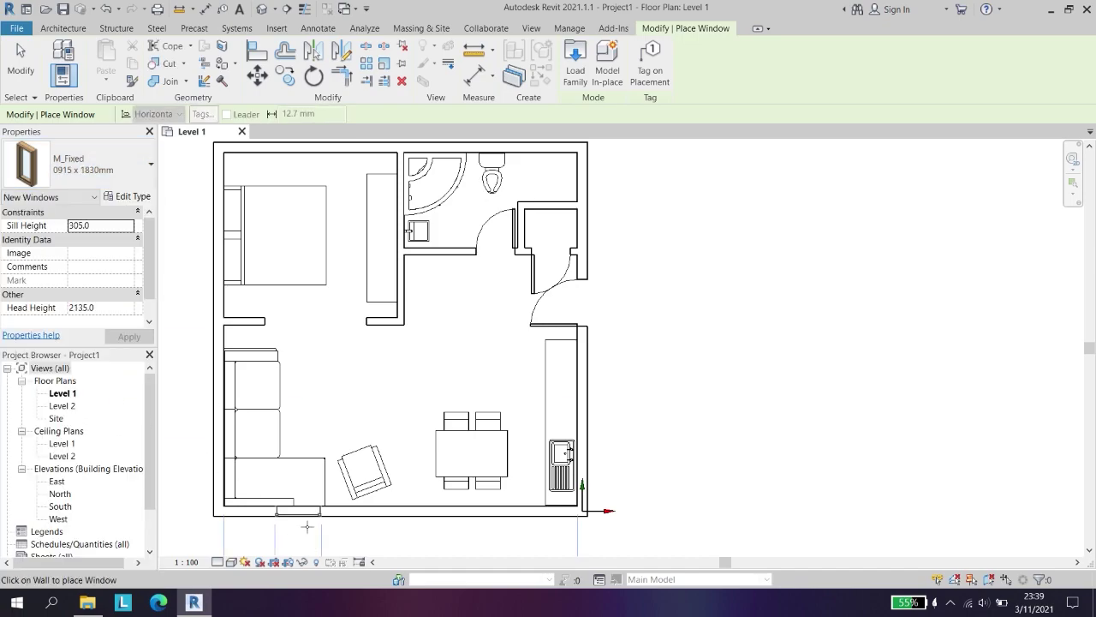
click(305, 522)
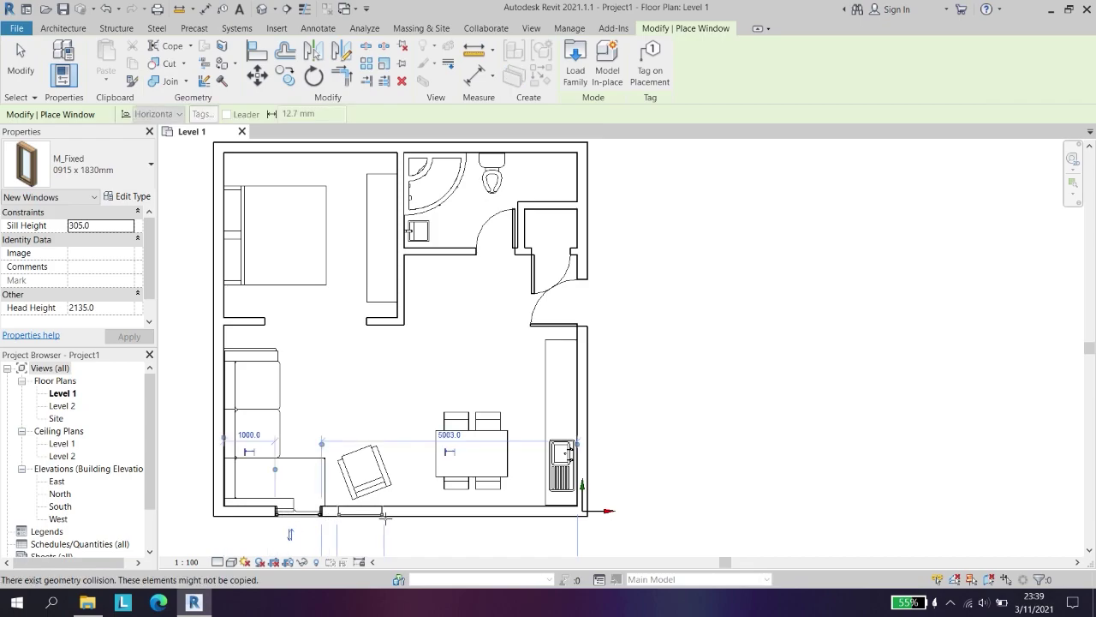
click(481, 524)
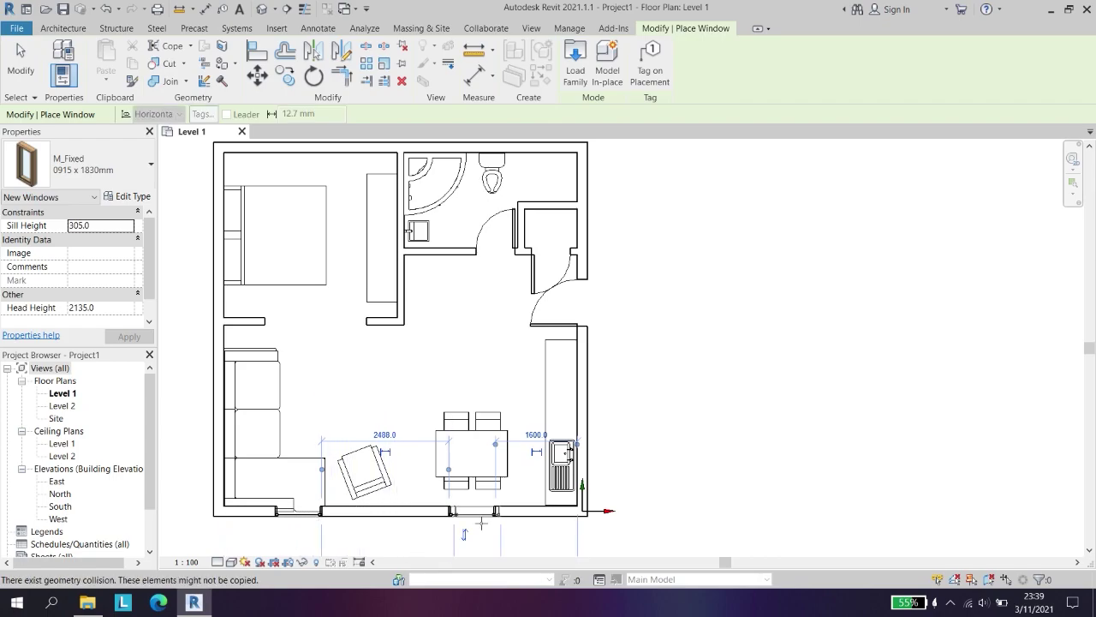
click(21, 58)
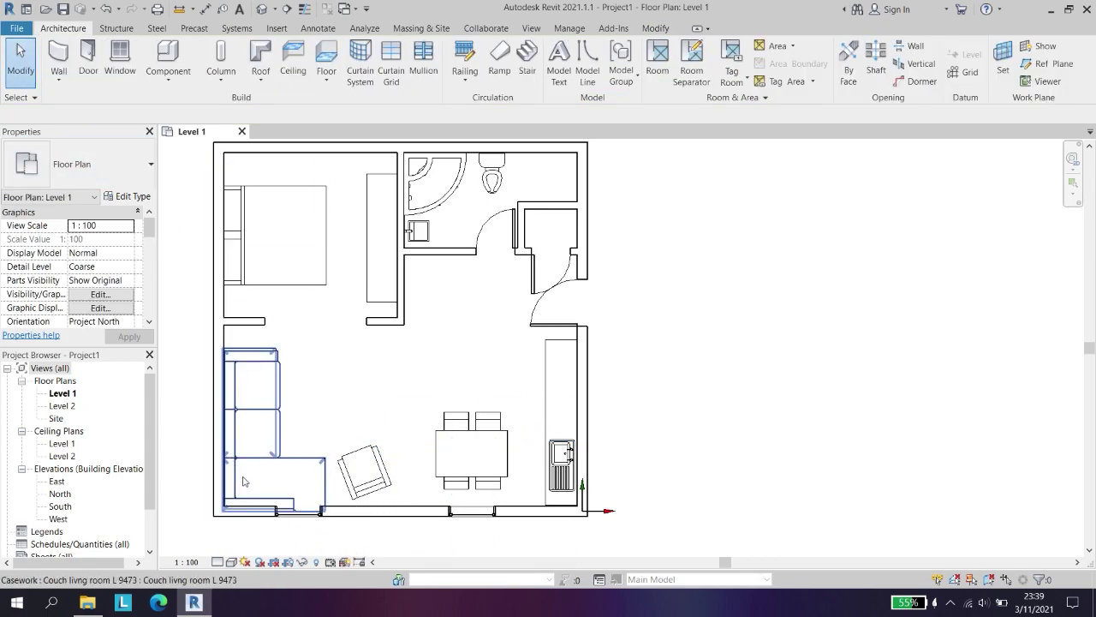
- Set the width of the M_Fixed 0915 x 1830mm window type used by both bottom-wall windows to 2000 mm
click(292, 512)
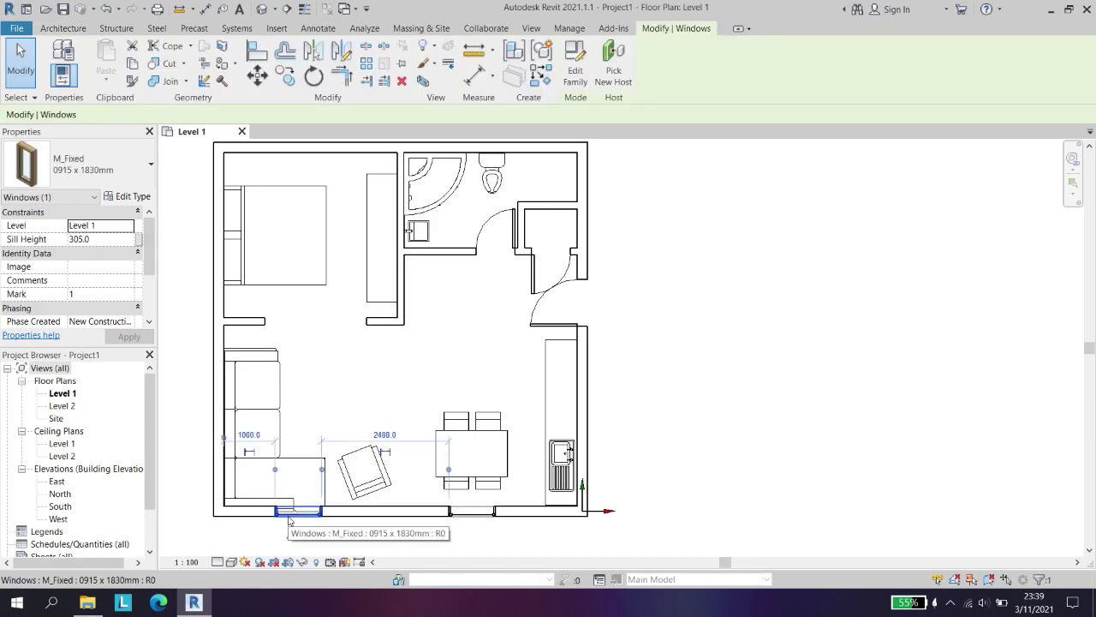
ctrl+click(475, 516)
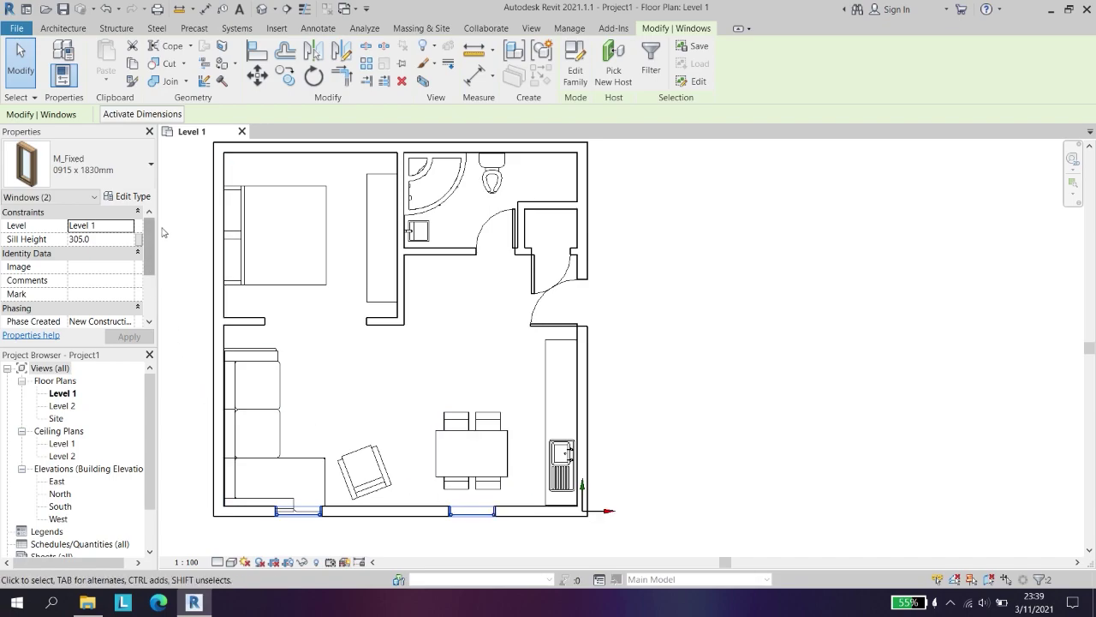
click(136, 198)
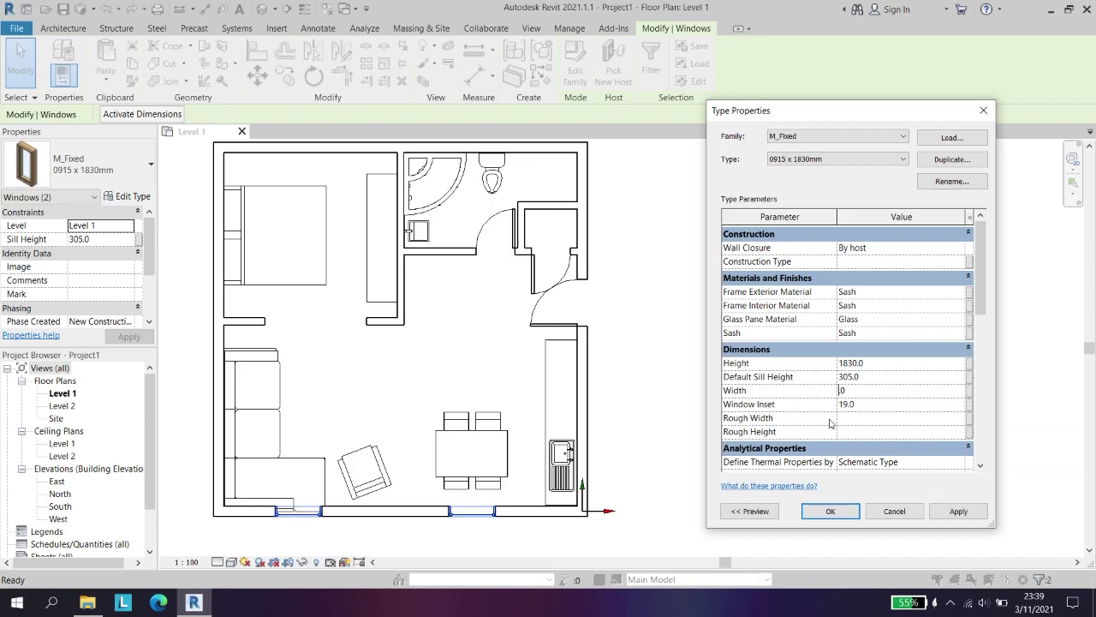
text(000.0)
click(943, 514)
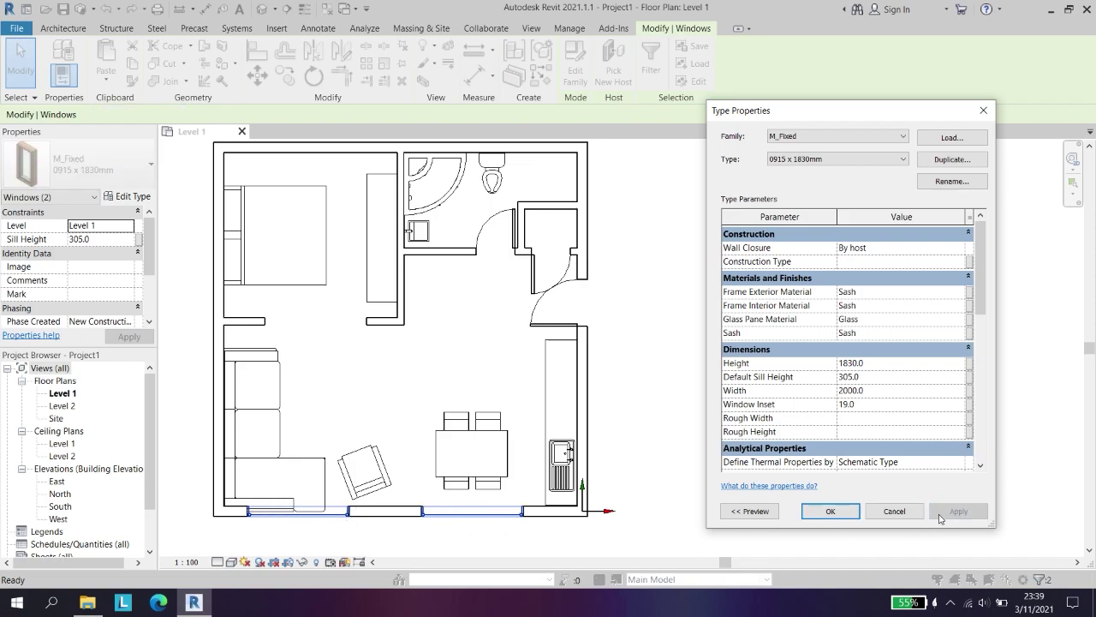
click(852, 517)
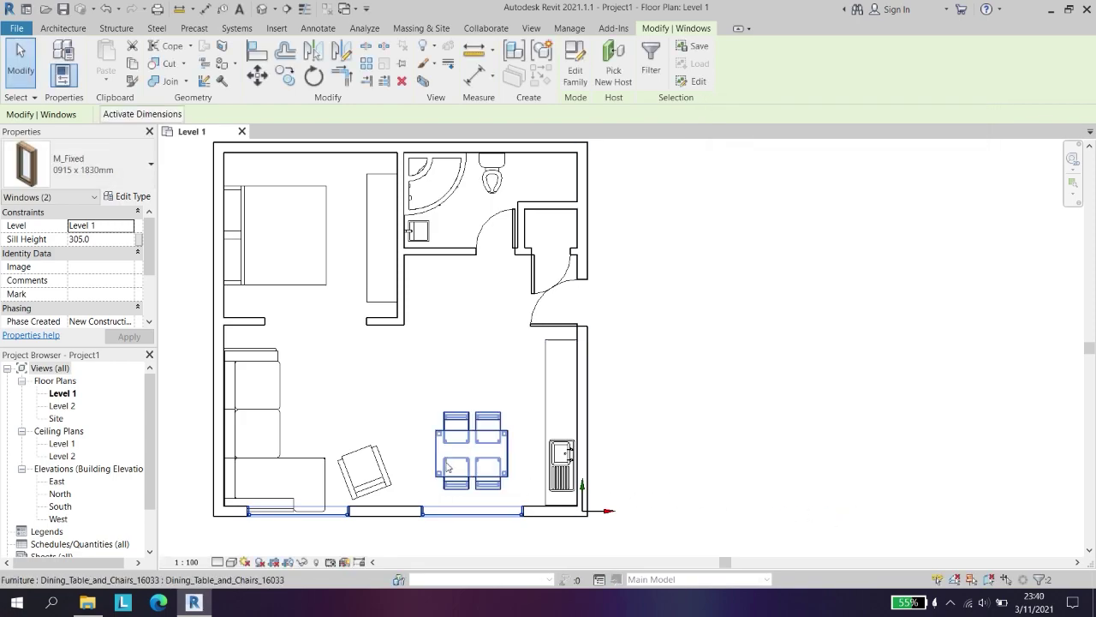
- Shift the left bottom-wall window to the right so its edge sits 1000 mm from the left exterior wall
drag(345, 522, 370, 521)
click(333, 533)
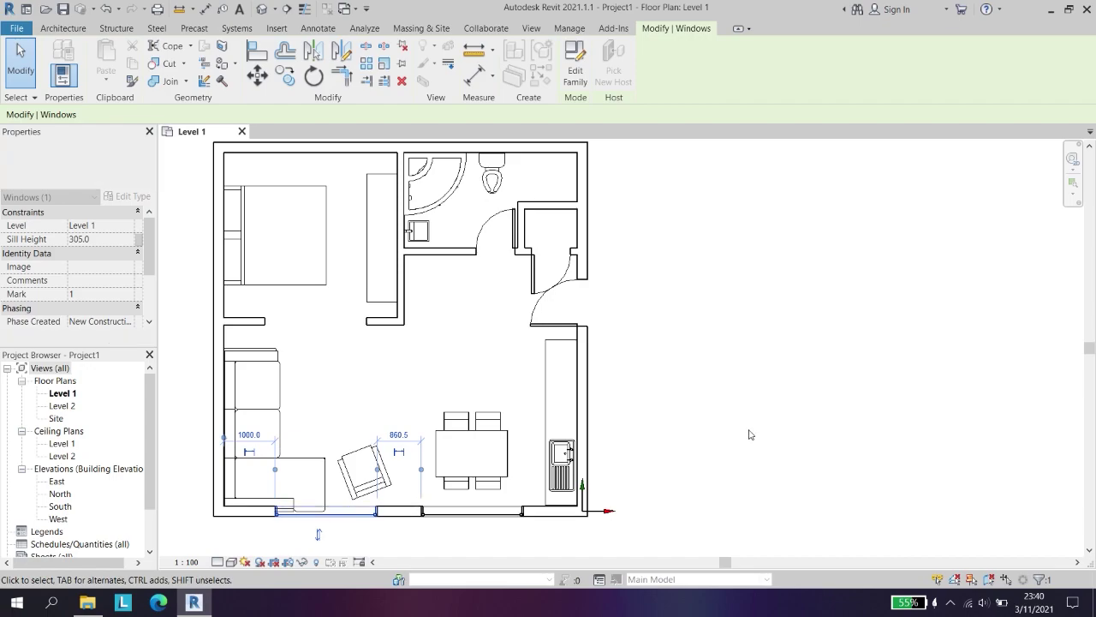
click(749, 434)
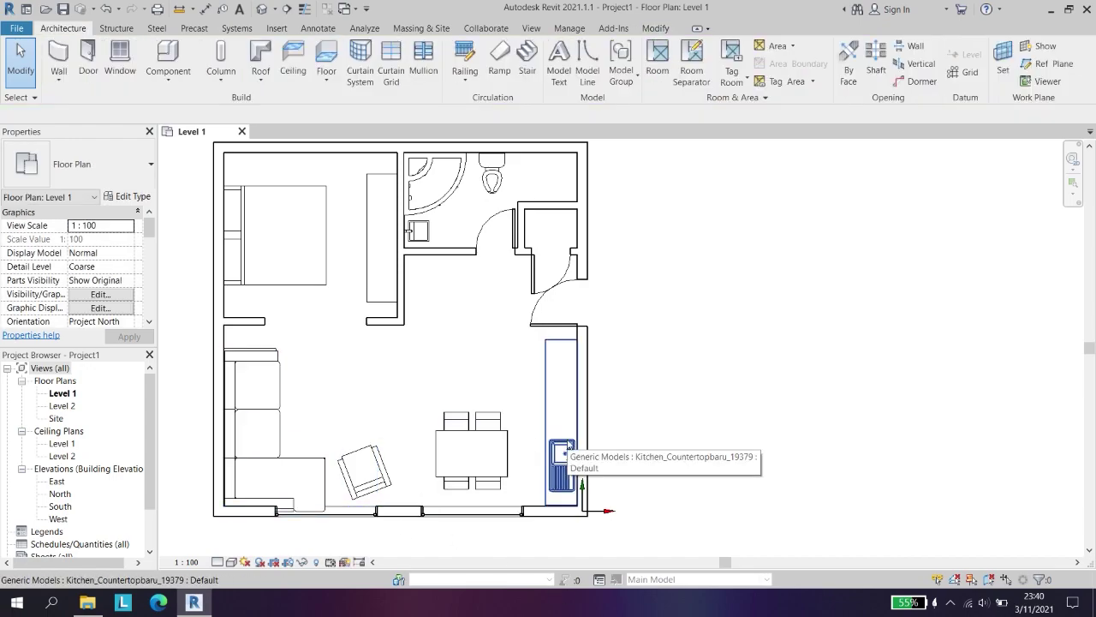
- Draw a room separation line across the bedroom's opening between the two short partition wall ends
scroll(315, 282, down, 2)
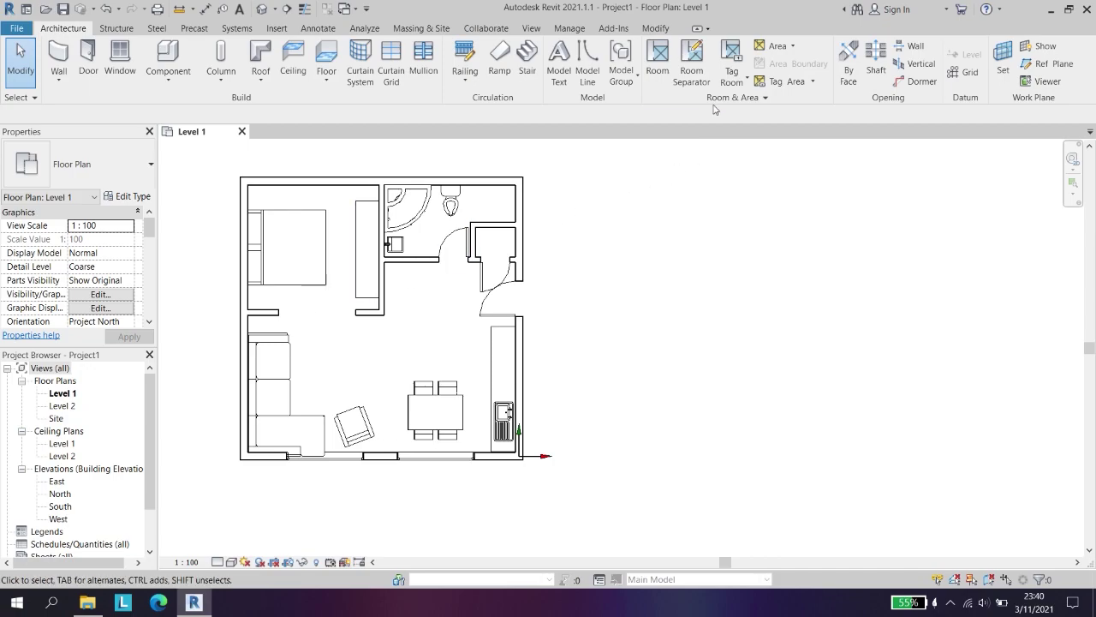
click(657, 58)
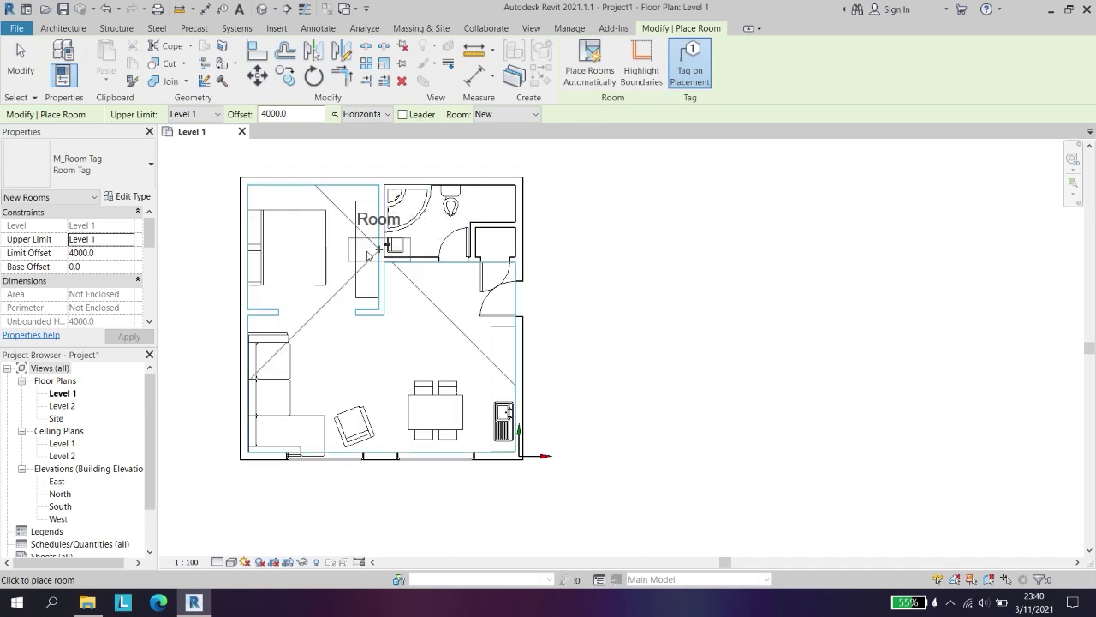
click(68, 33)
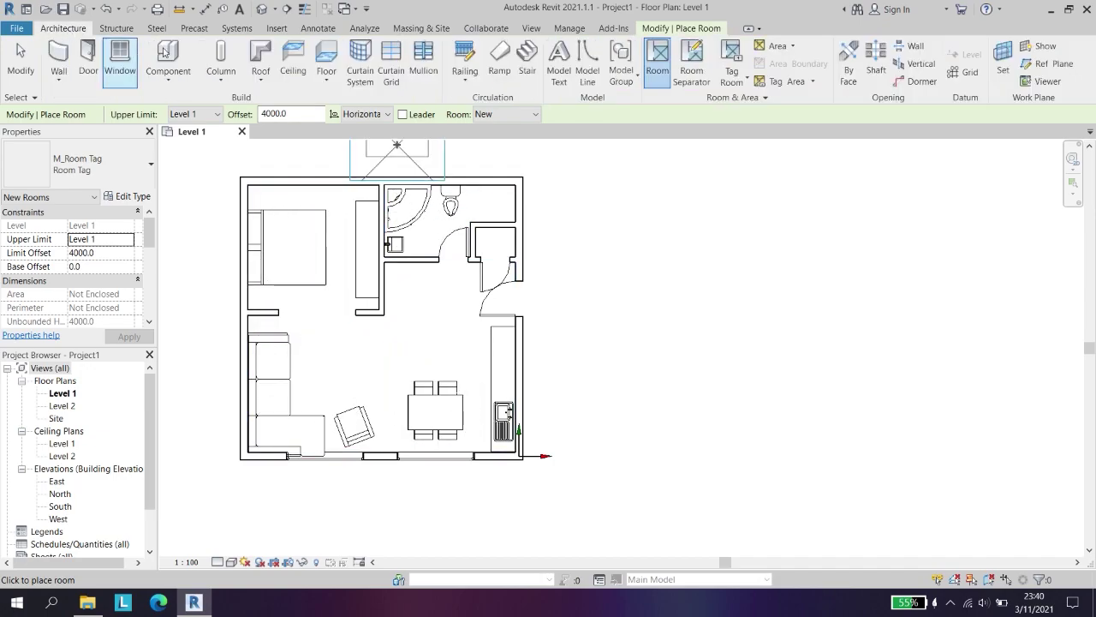
click(692, 64)
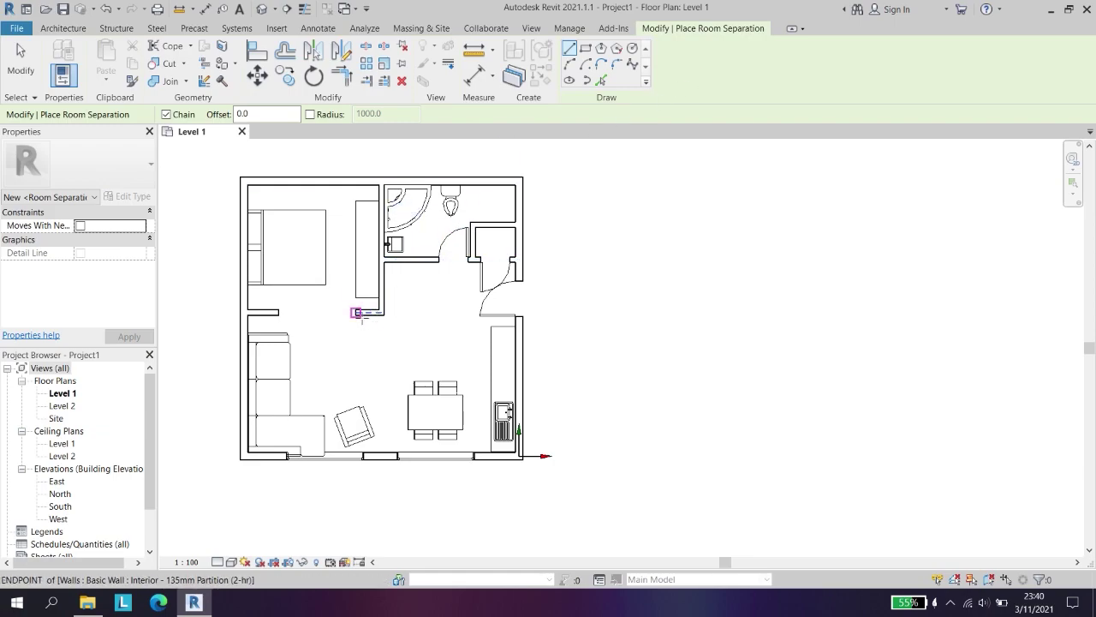
click(368, 313)
click(279, 313)
key(Escape)
- Draw a vertical room separation line from the bedroom partition's corner to the bottom exterior wall, dividing the living area from the kitchen
click(390, 314)
click(382, 452)
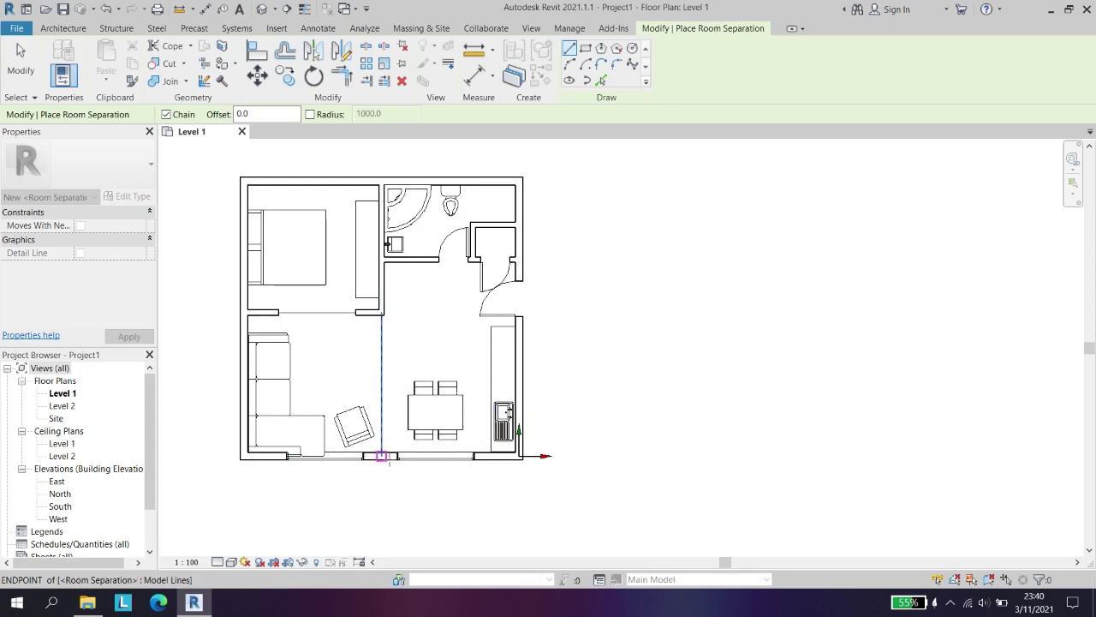
key(Escape)
- Place tagged rooms in the bedroom, the living area, the kitchen and dining area, and the bathroom
click(63, 29)
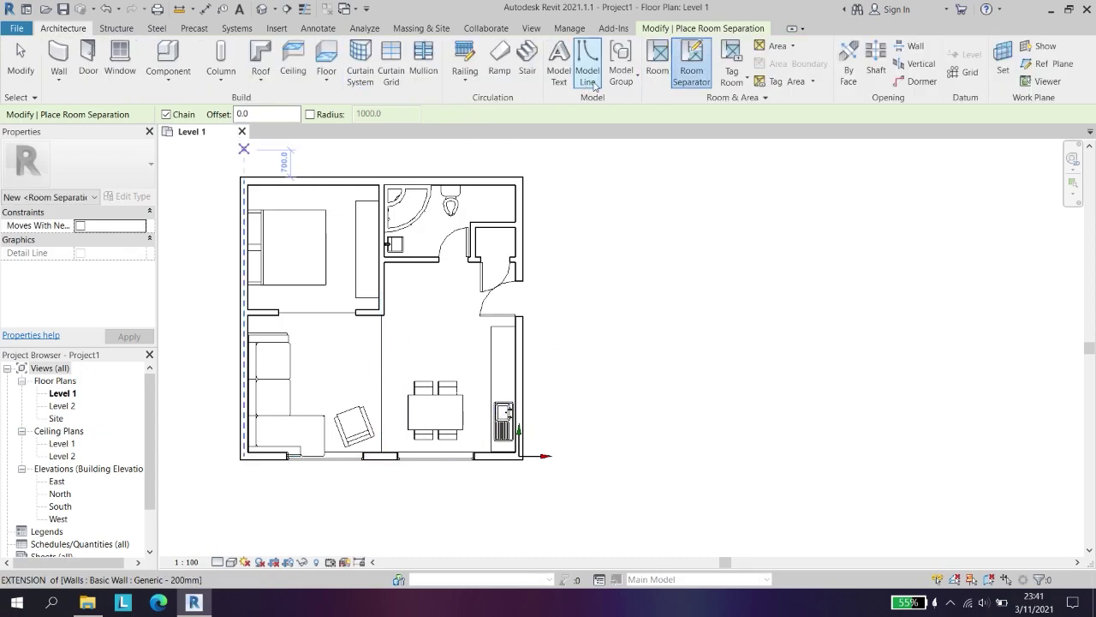
click(657, 61)
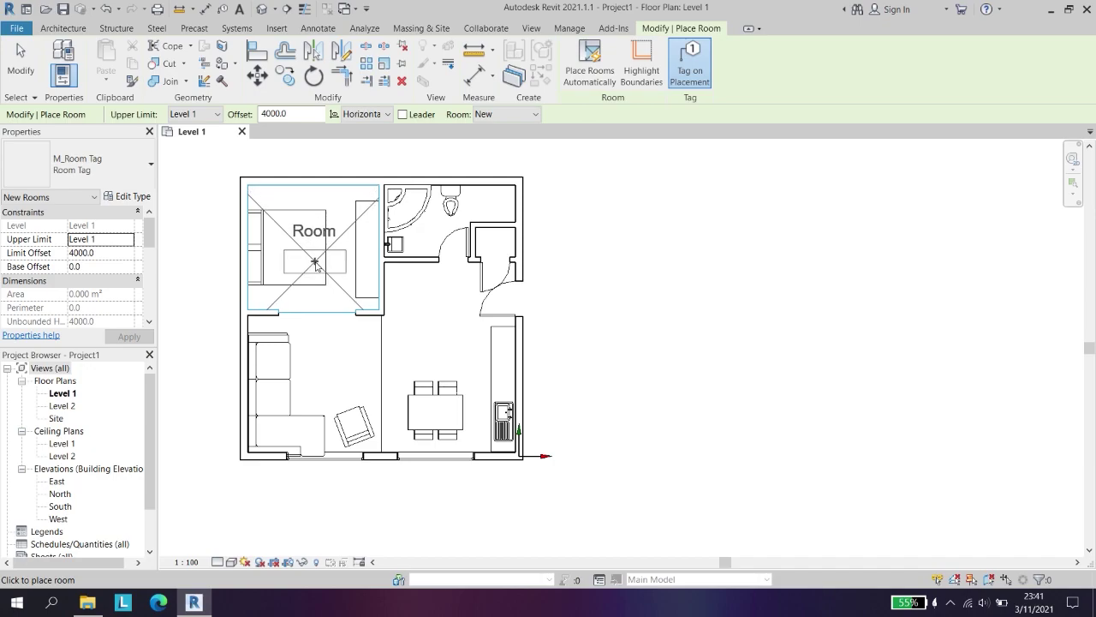
click(315, 262)
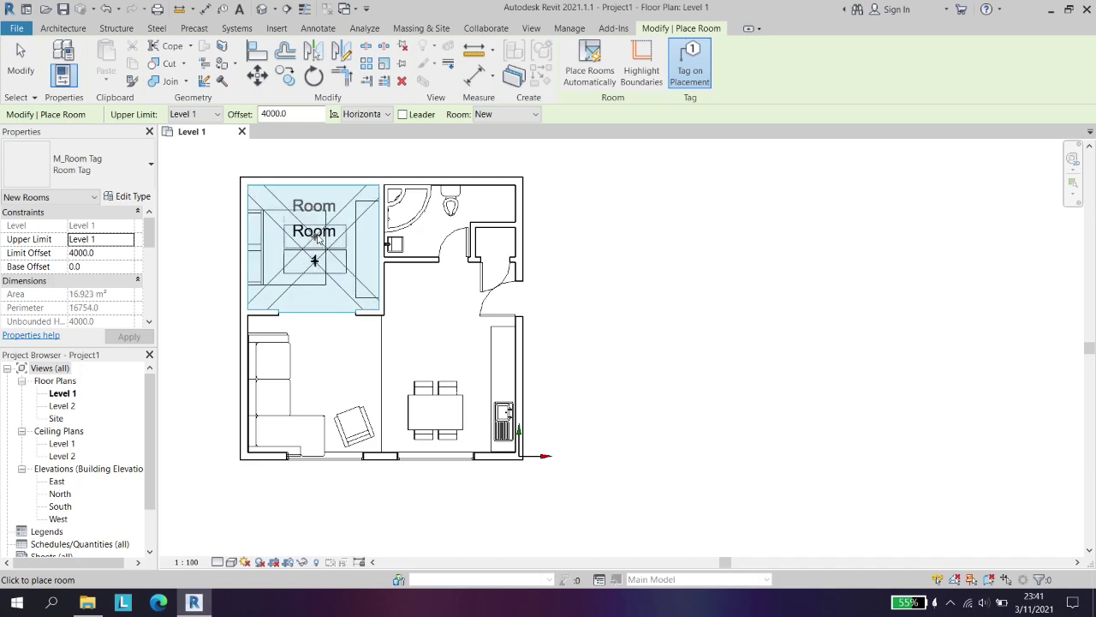
click(315, 388)
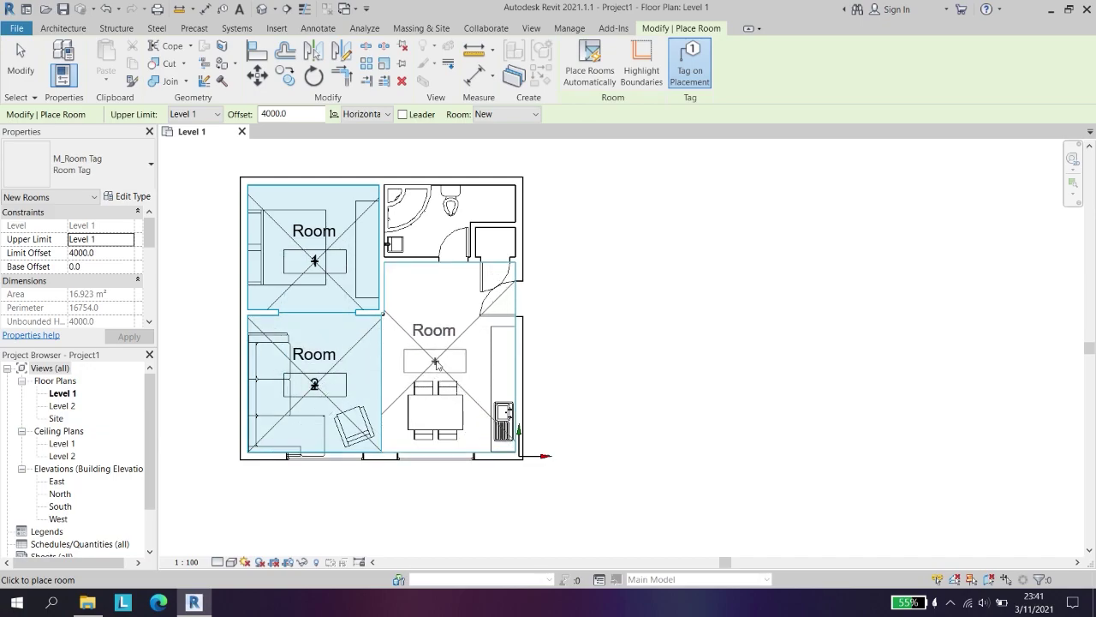
click(435, 361)
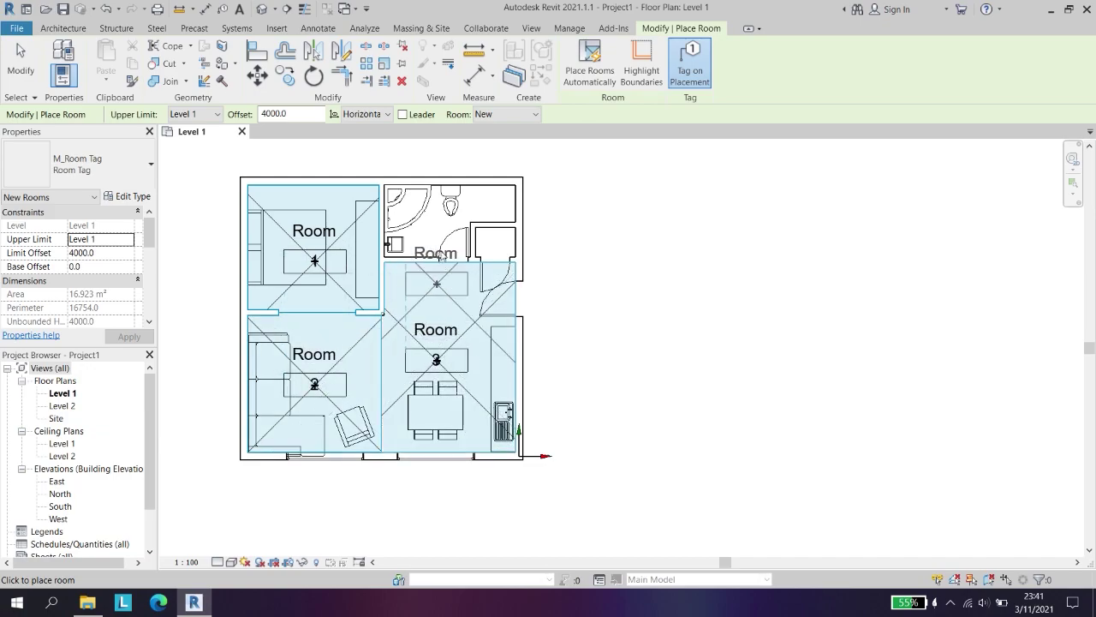
click(438, 238)
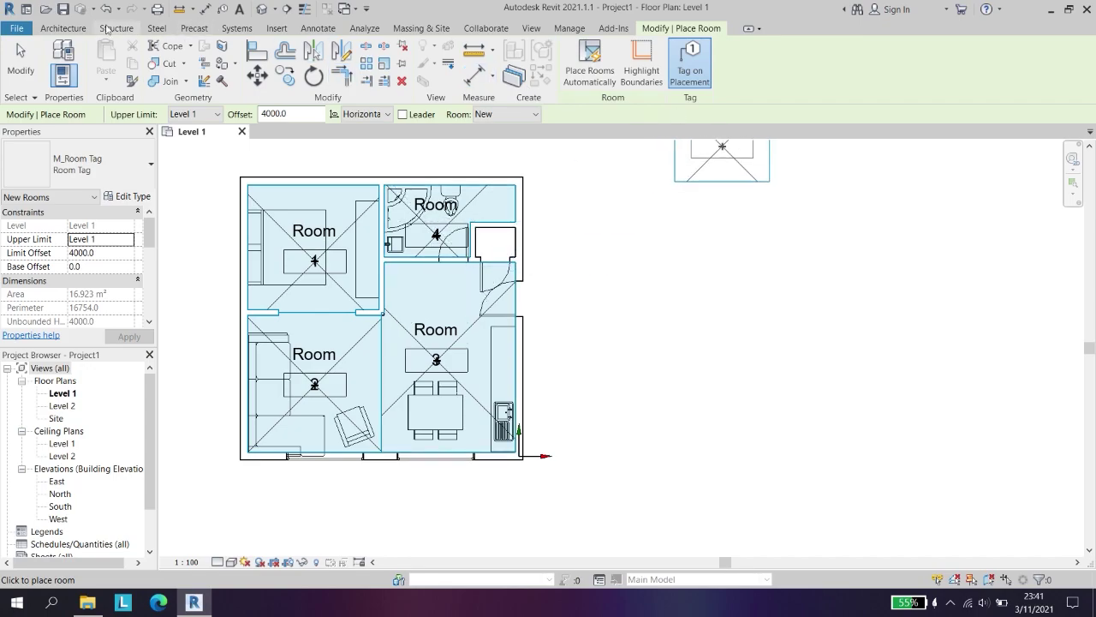
click(57, 31)
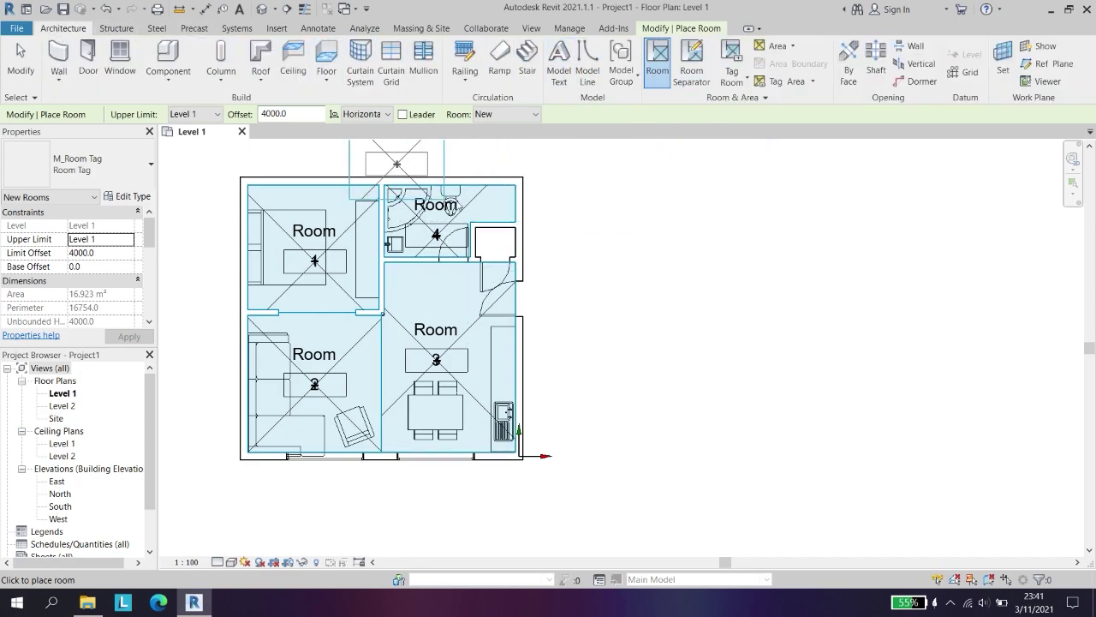
key(Escape)
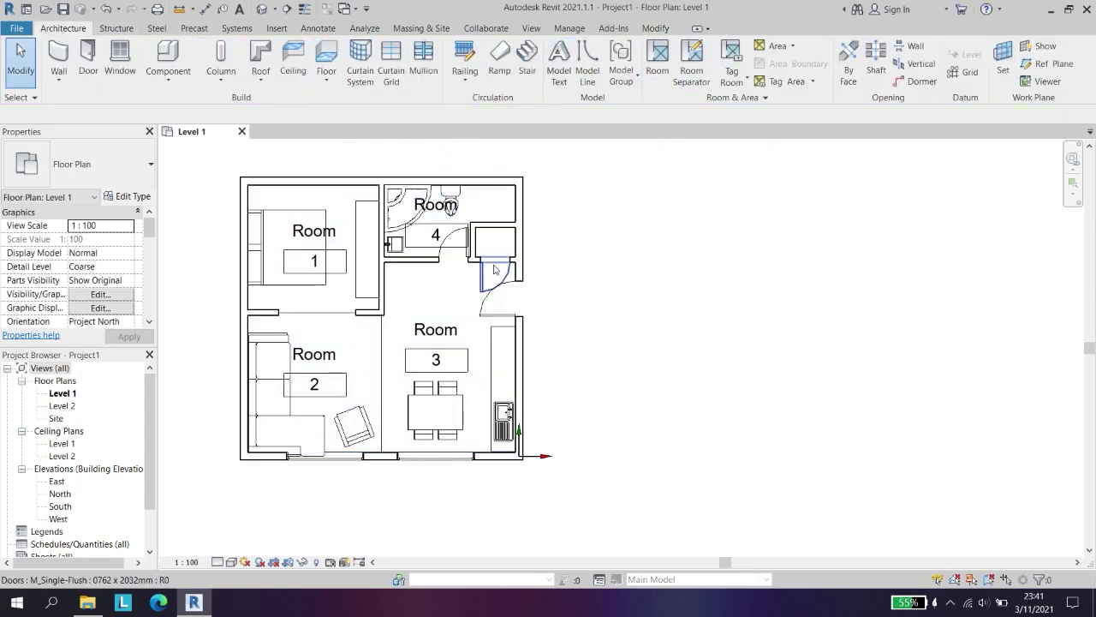
- Rename the bedroom's room to Kamar and the bathroom's room to Kmr. Mandi
double_click(315, 233)
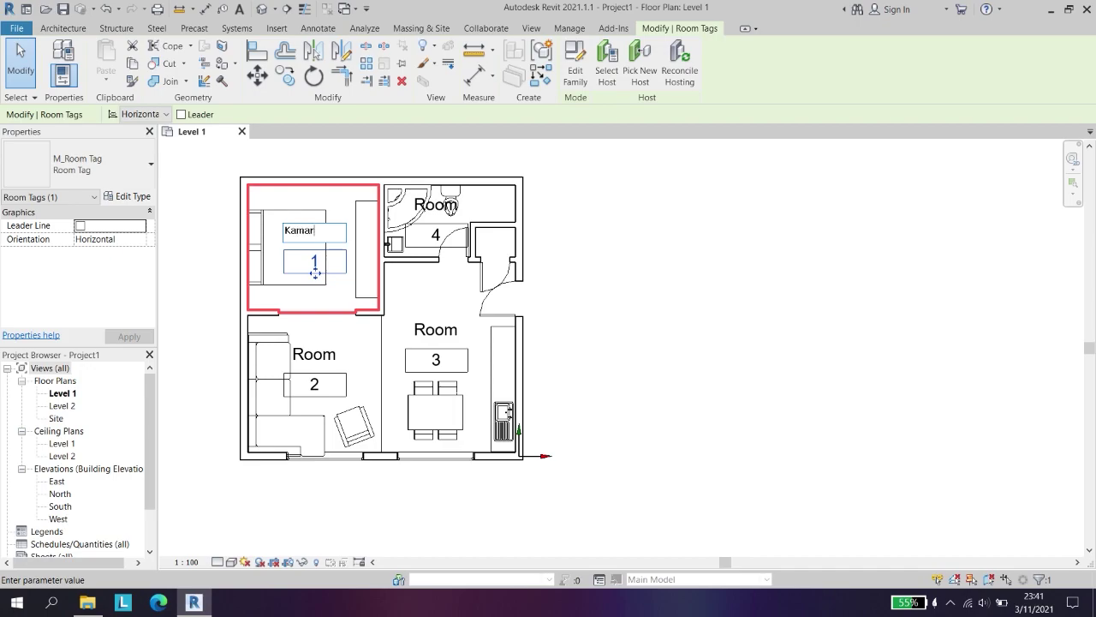
key(Return)
double_click(442, 213)
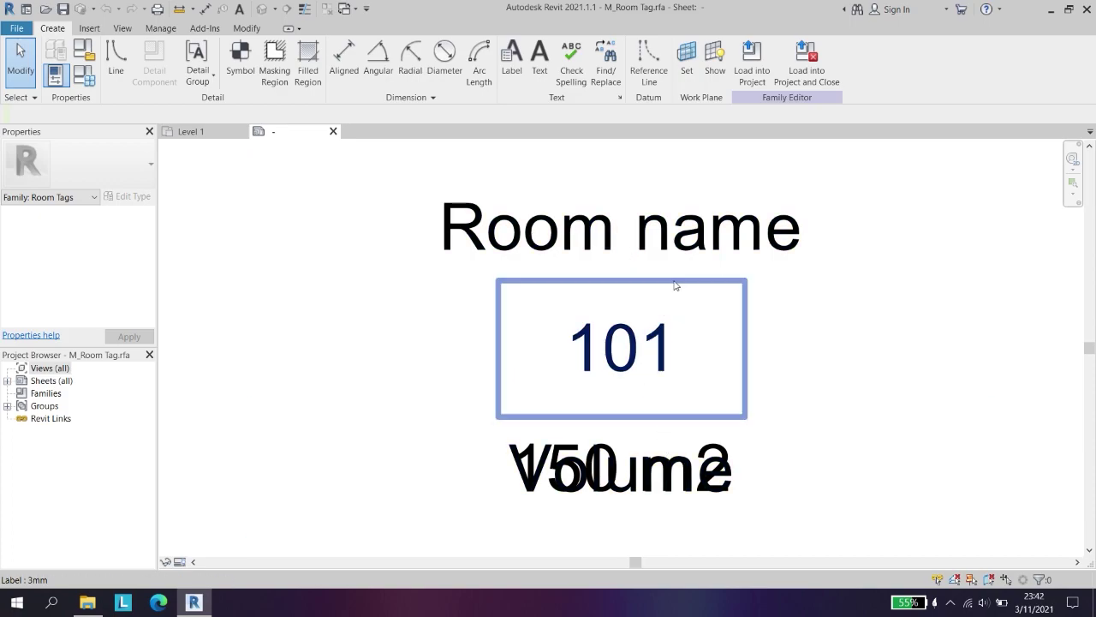
- Close the M_Room Tag family without saving its changes and return to the Level 1 floor plan
click(205, 135)
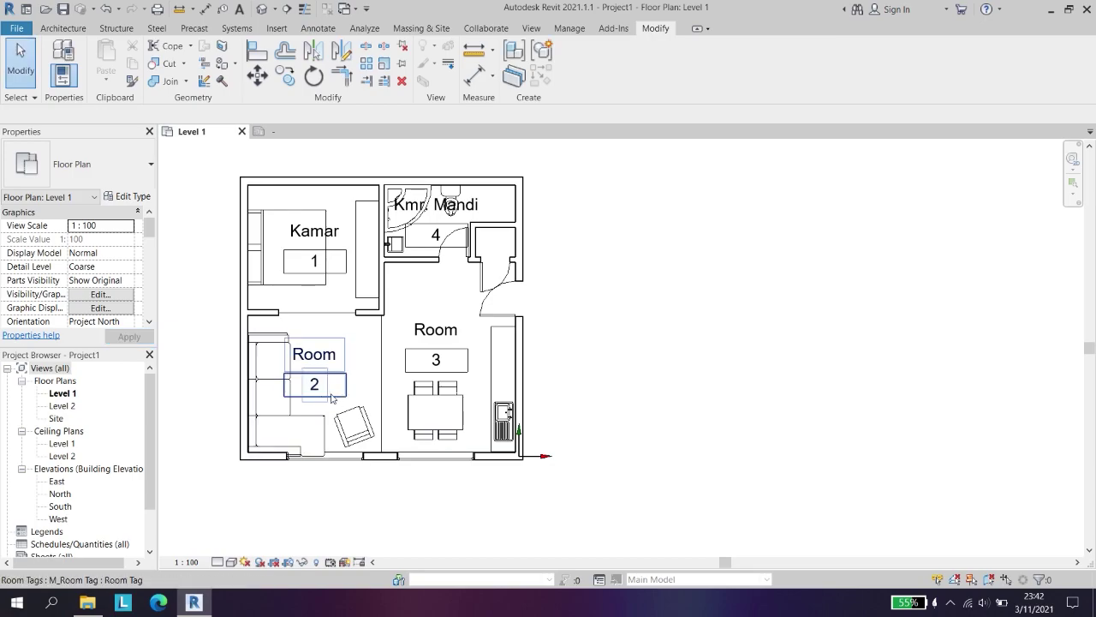
click(287, 136)
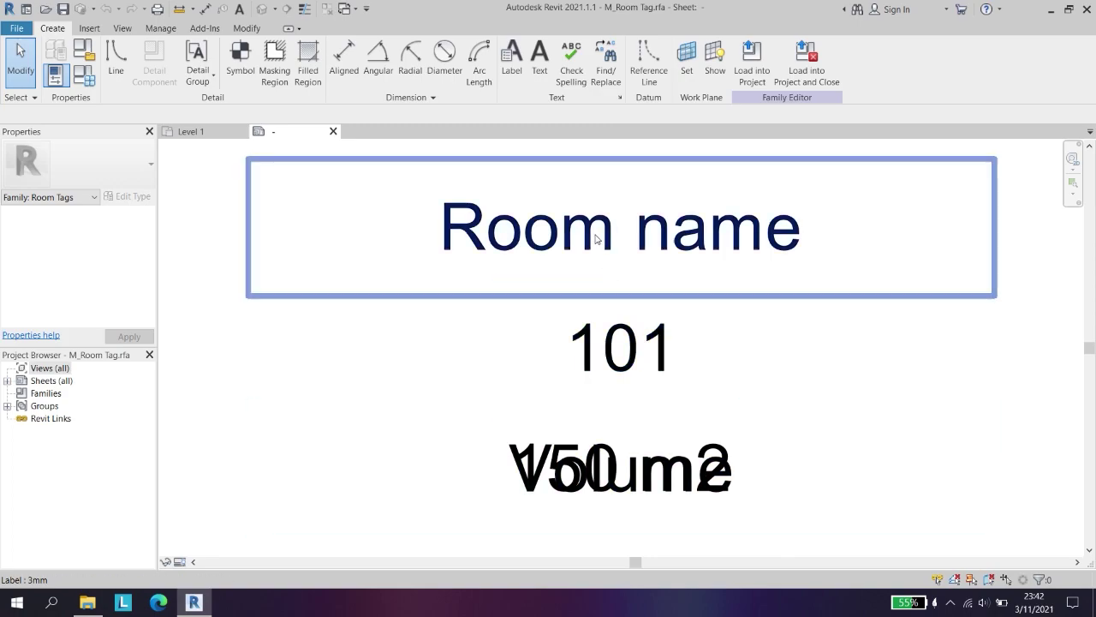
click(334, 133)
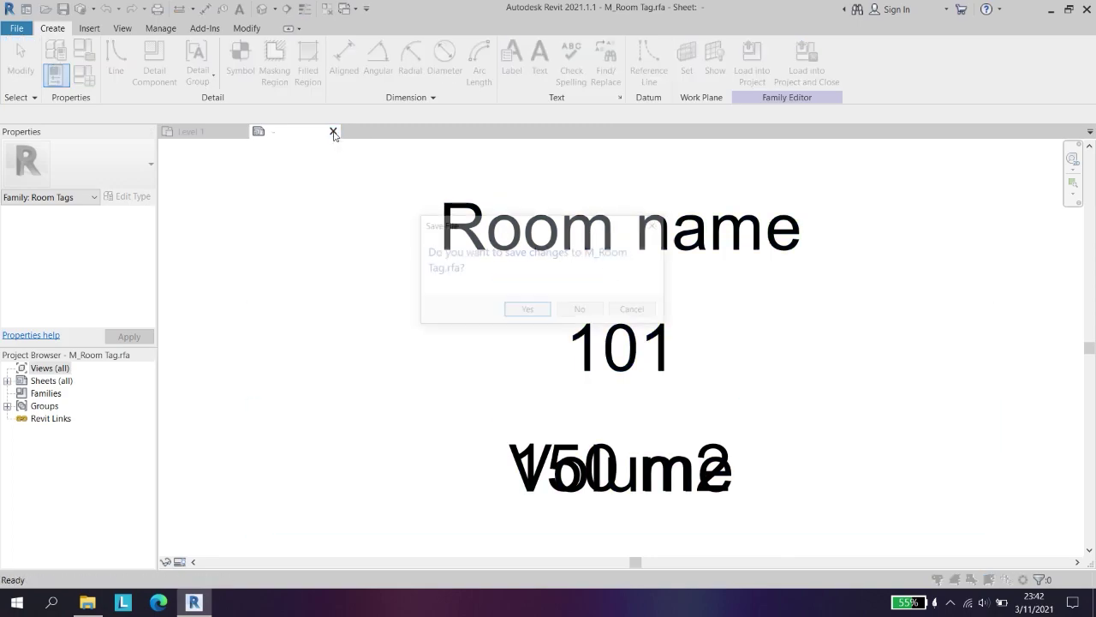
click(581, 311)
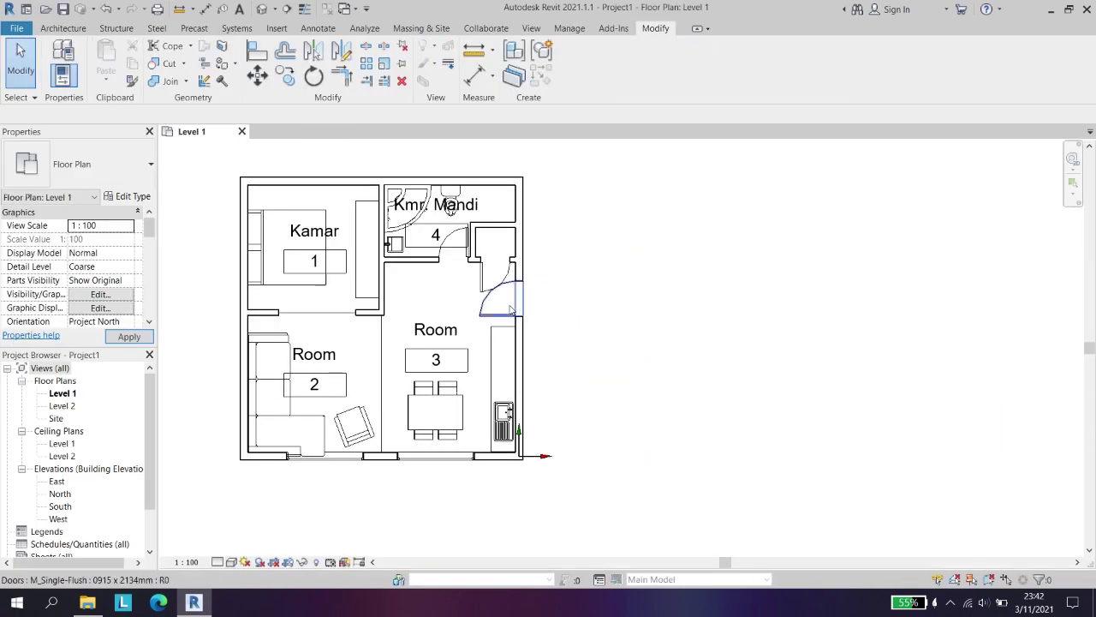
- Rename the living area's room to Rg. Keluarga and the kitchen and dining area's room to Dapur
double_click(311, 355)
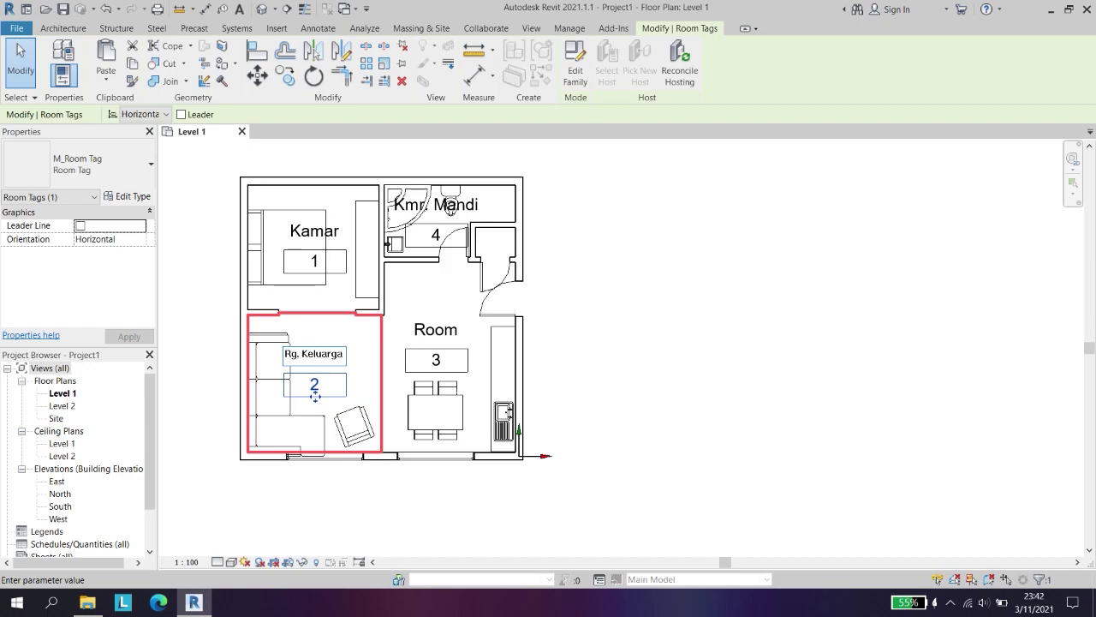
text(Rg. Keluarga)
key(Return)
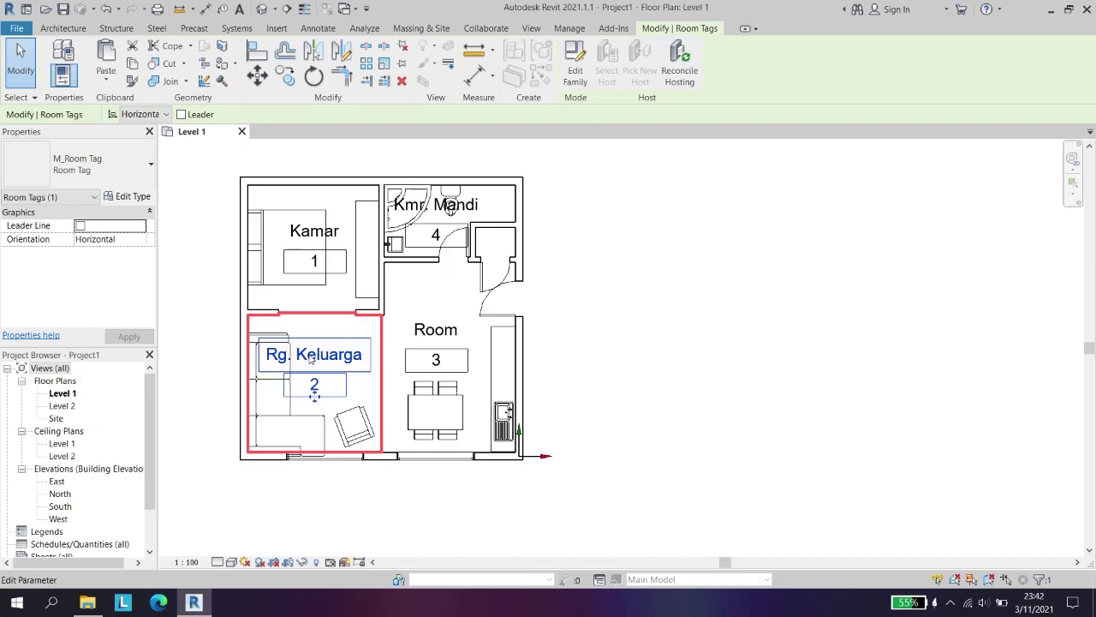
click(449, 344)
click(451, 339)
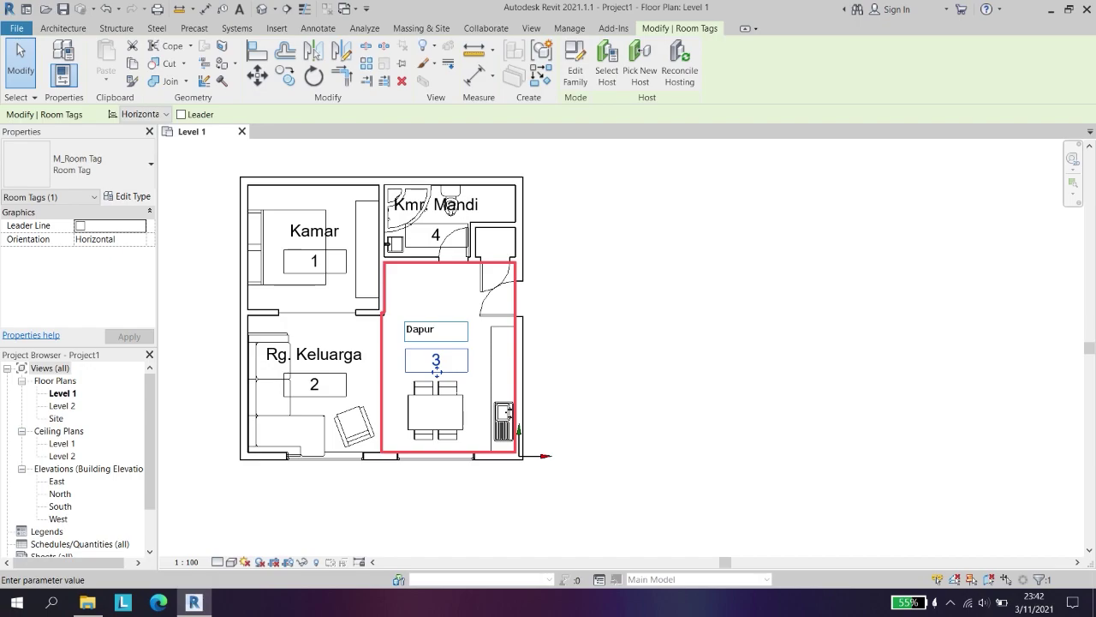
text(Dapur)
key(Return)
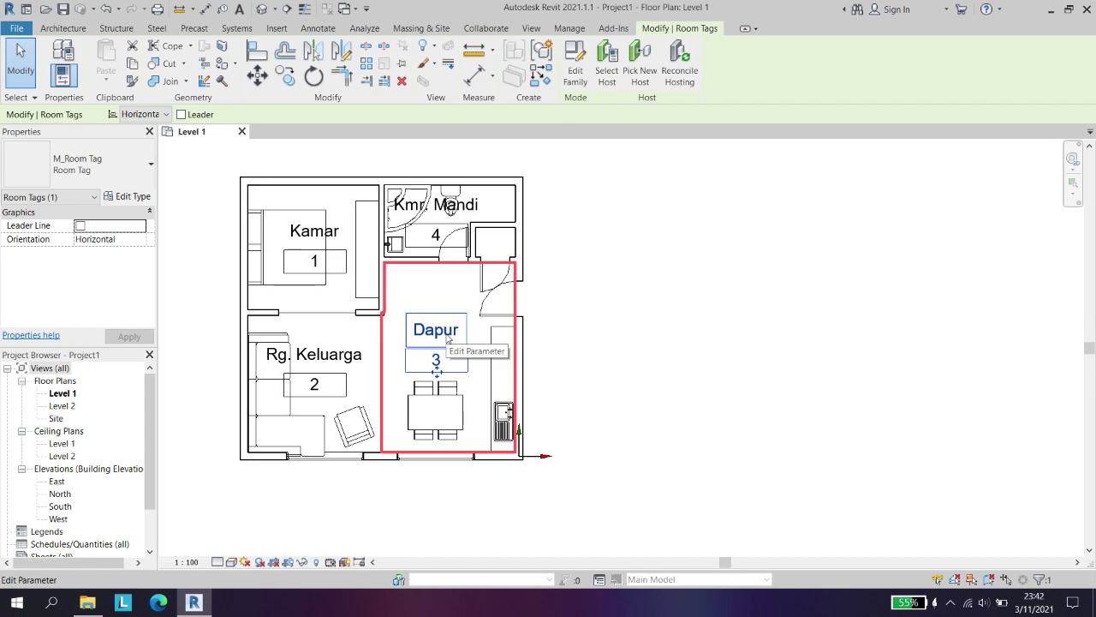
click(711, 330)
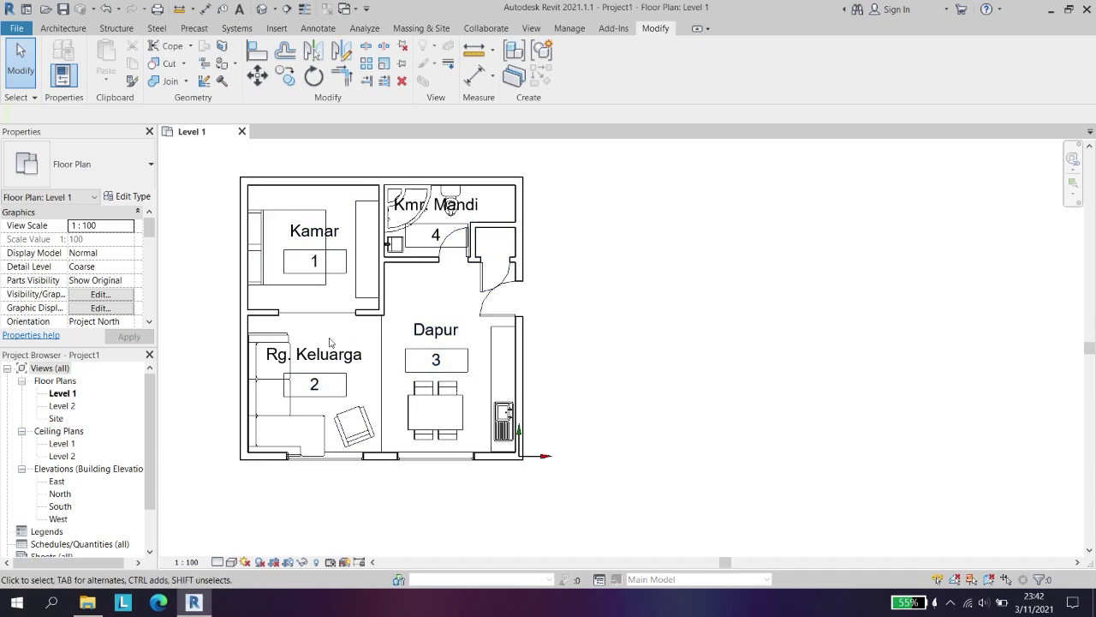
- Load the Occasional_Table_8389 family and place one 24" x 24" table in the living area in front of the couch
key(c)
key(m)
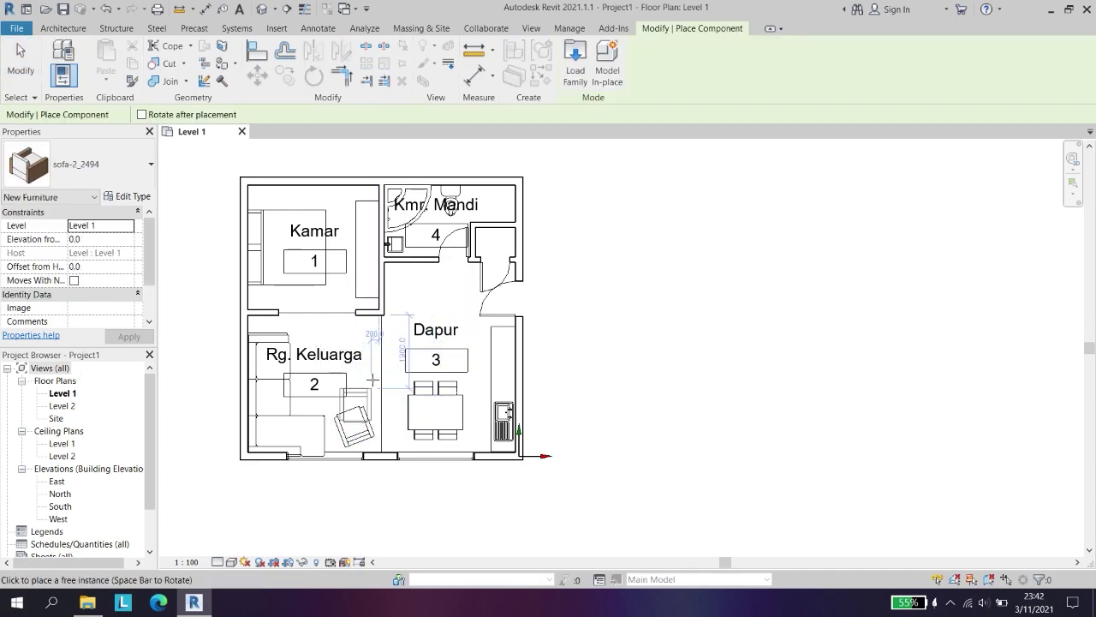
click(572, 74)
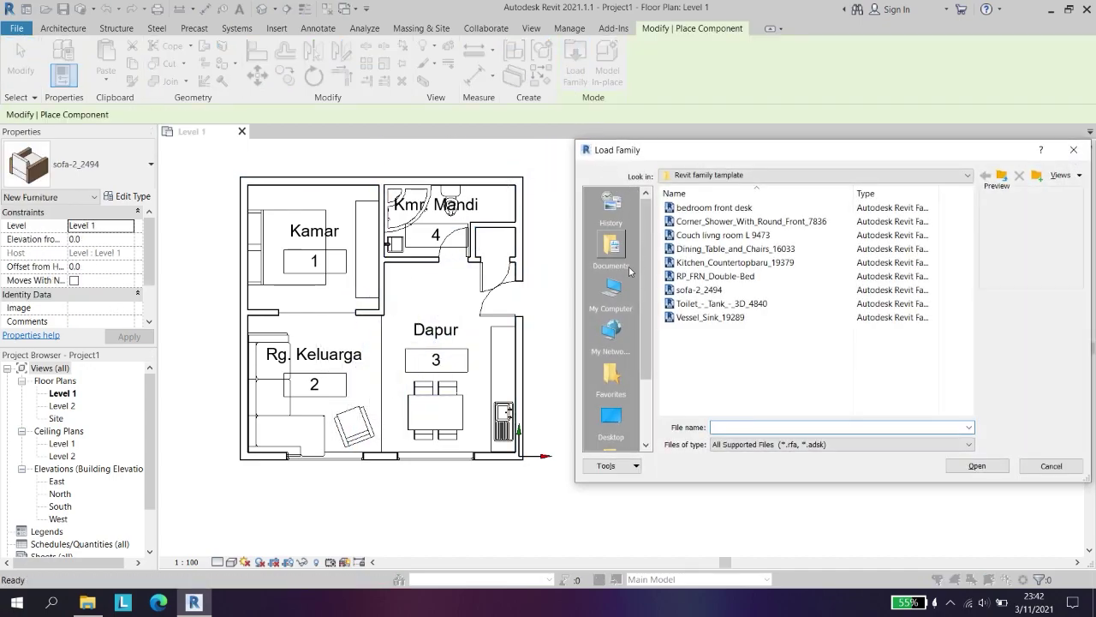
click(616, 291)
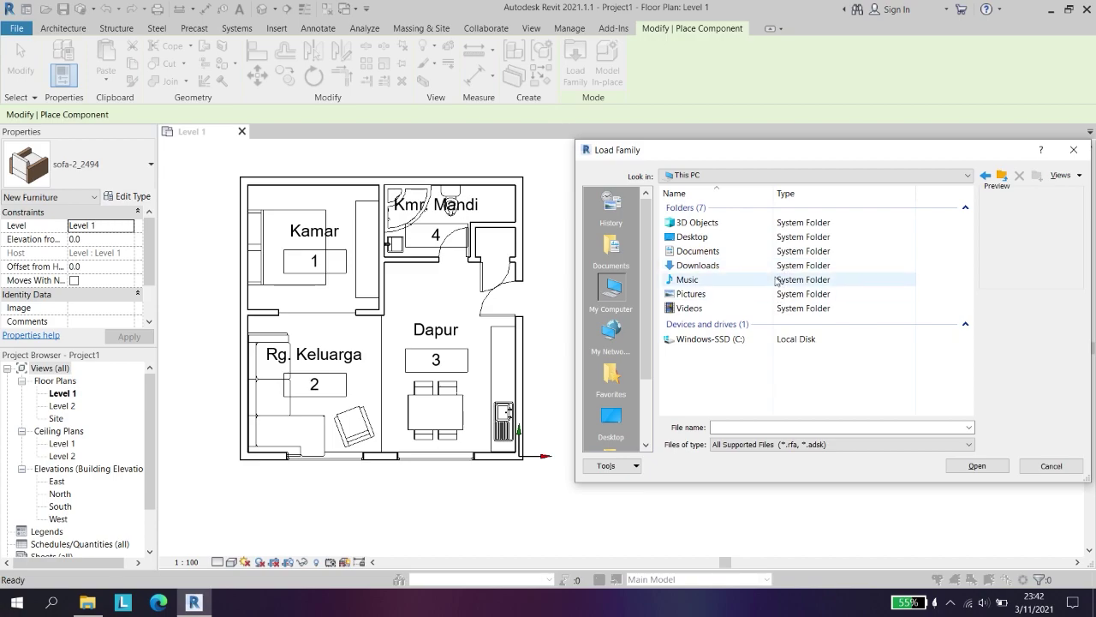
double_click(908, 265)
drag(966, 254, 977, 308)
double_click(728, 377)
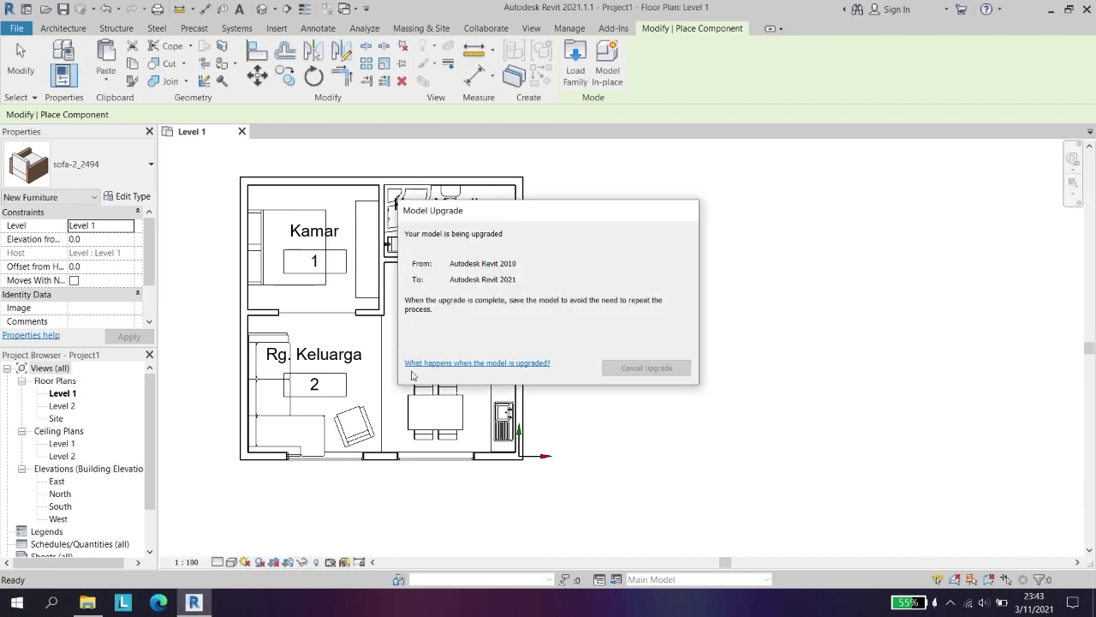
click(314, 379)
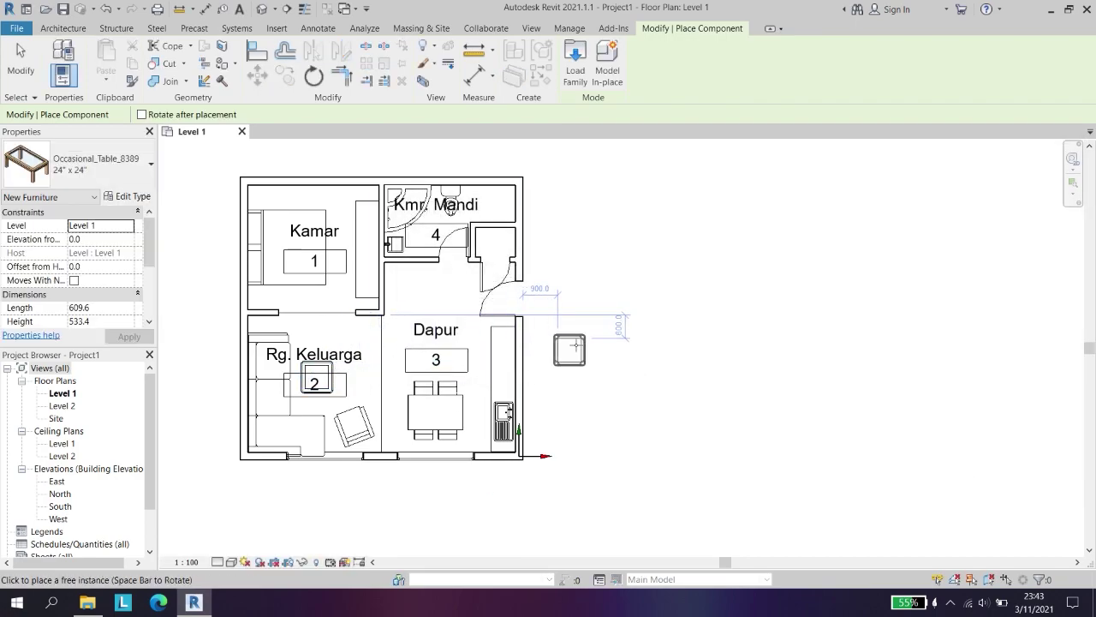
key(Escape)
key(Escape)
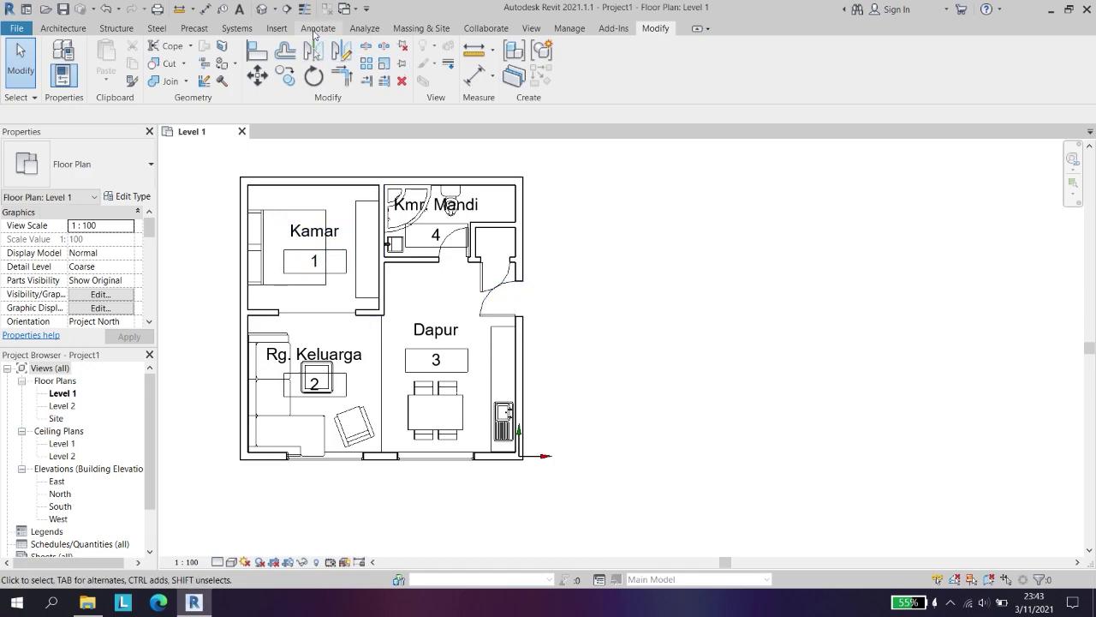
- Place a color fill legend beside the Level 1 plan, using space type Rooms and color scheme Name
click(316, 28)
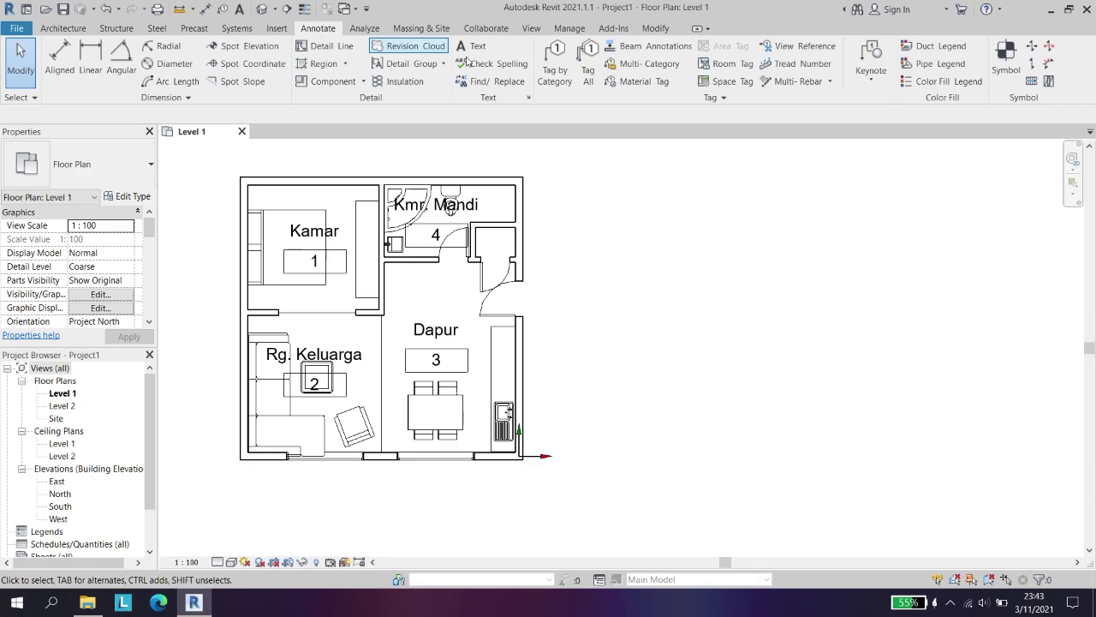
click(961, 85)
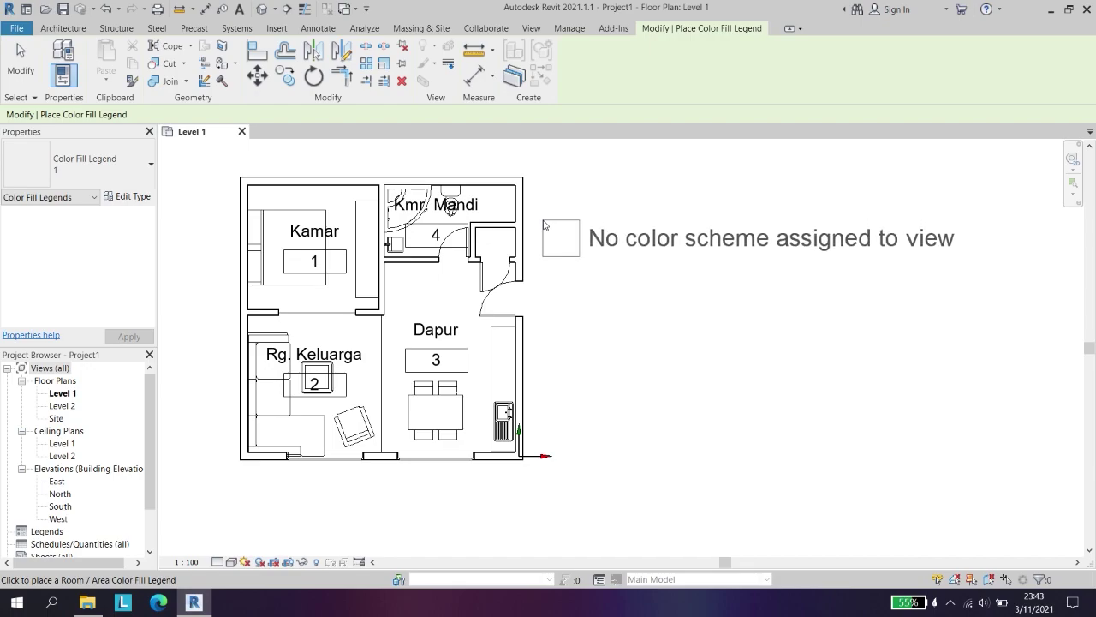
click(544, 224)
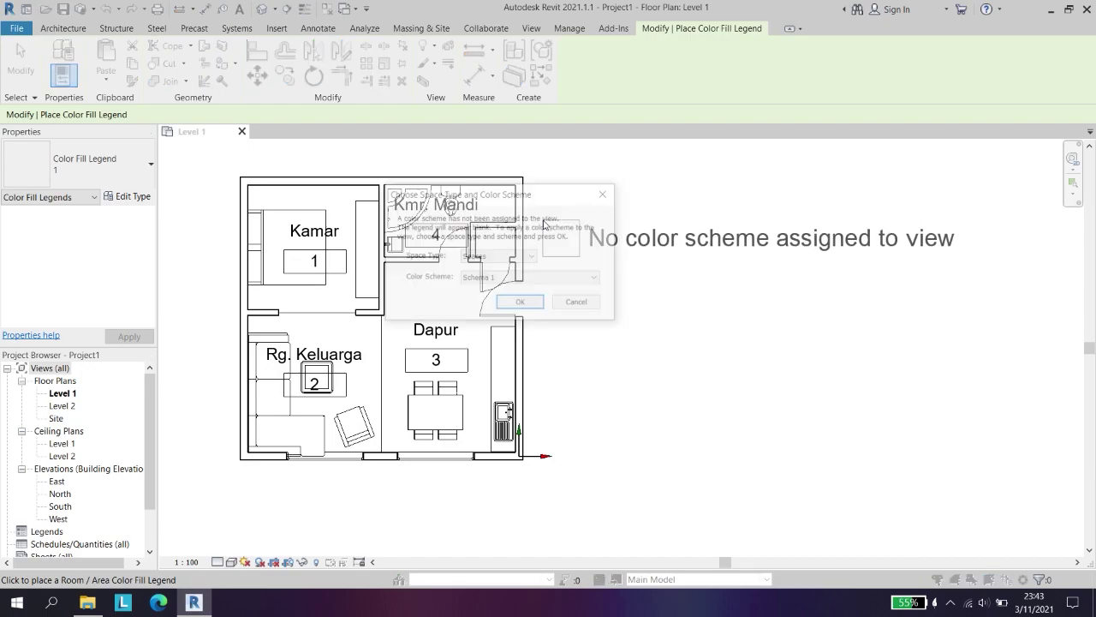
click(493, 256)
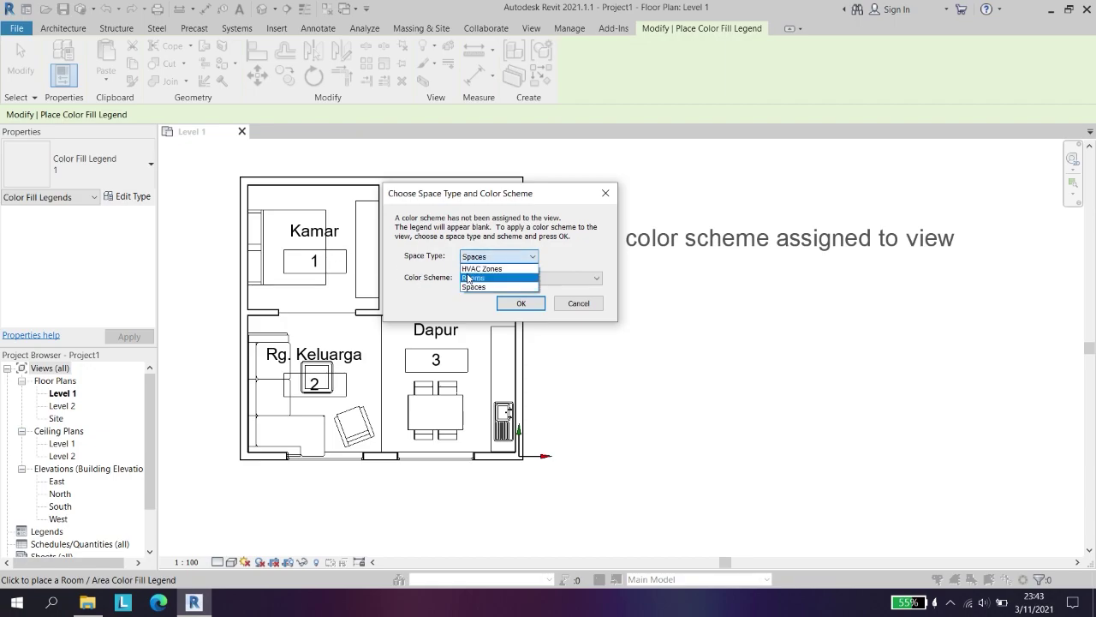
click(469, 277)
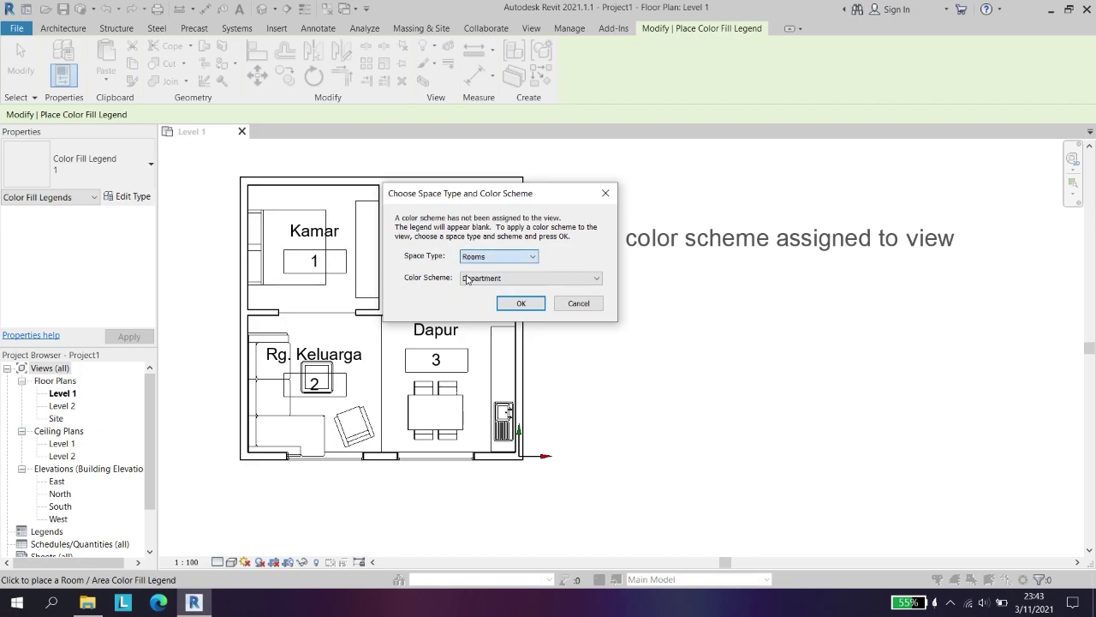
click(471, 278)
click(491, 309)
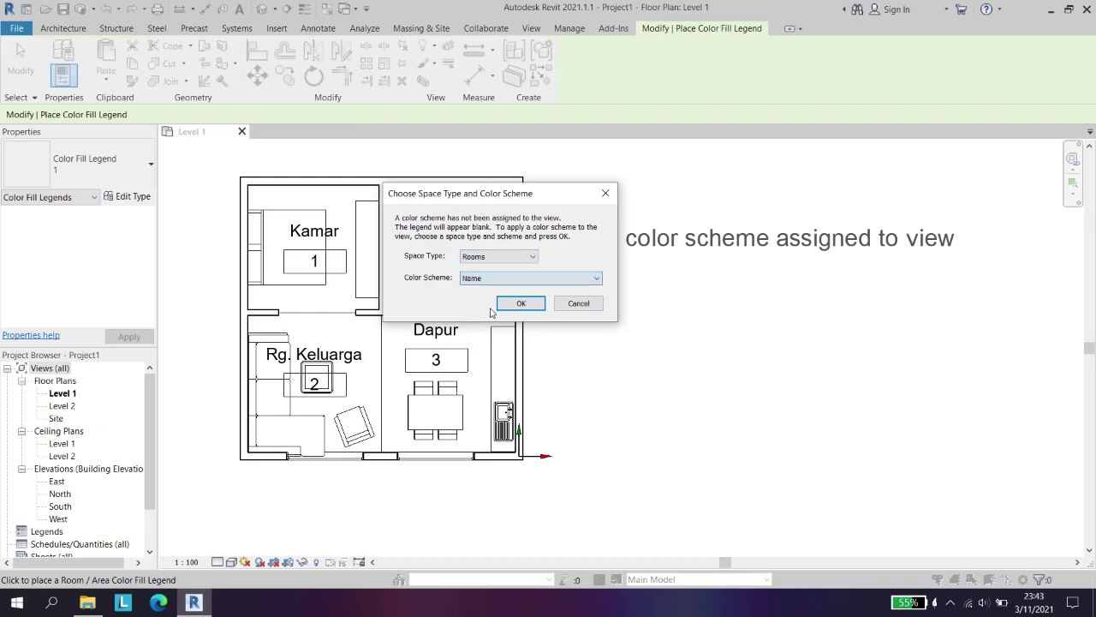
click(523, 303)
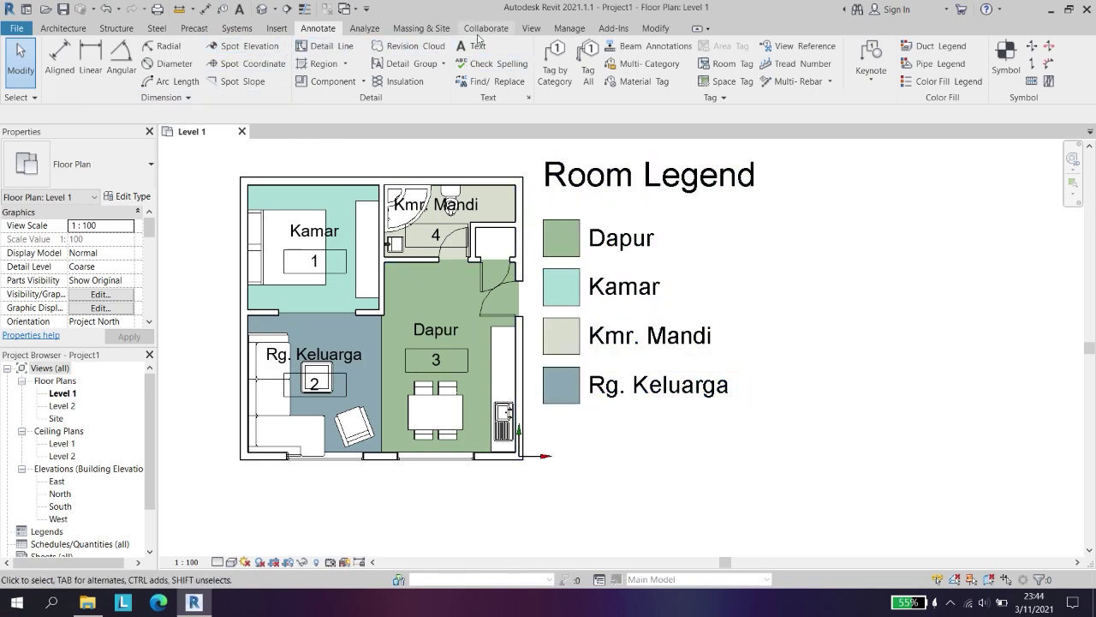
- Hide the Internal Origin subcategory of Site in the Level 1 view's visibility/graphic overrides
click(531, 28)
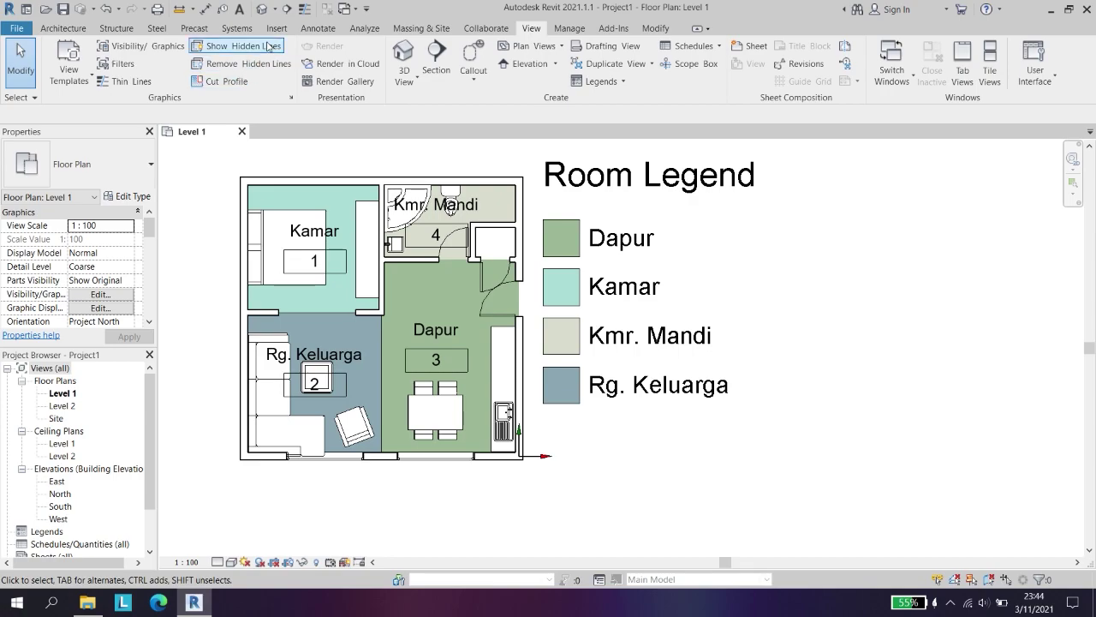
click(138, 45)
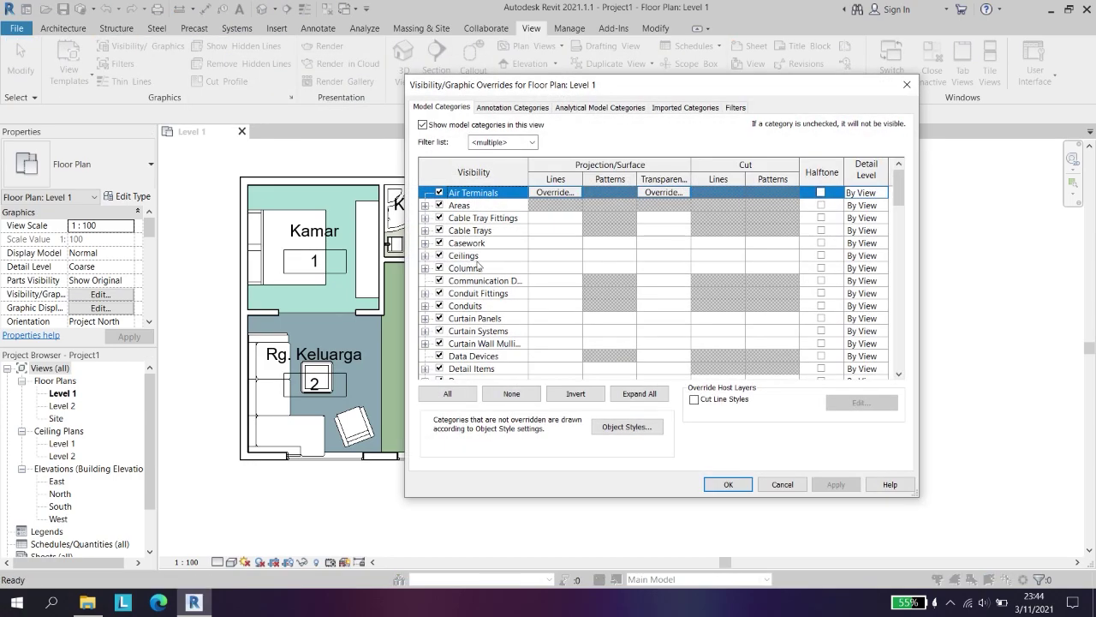
scroll(477, 262, down, 13)
scroll(448, 318, down, 9)
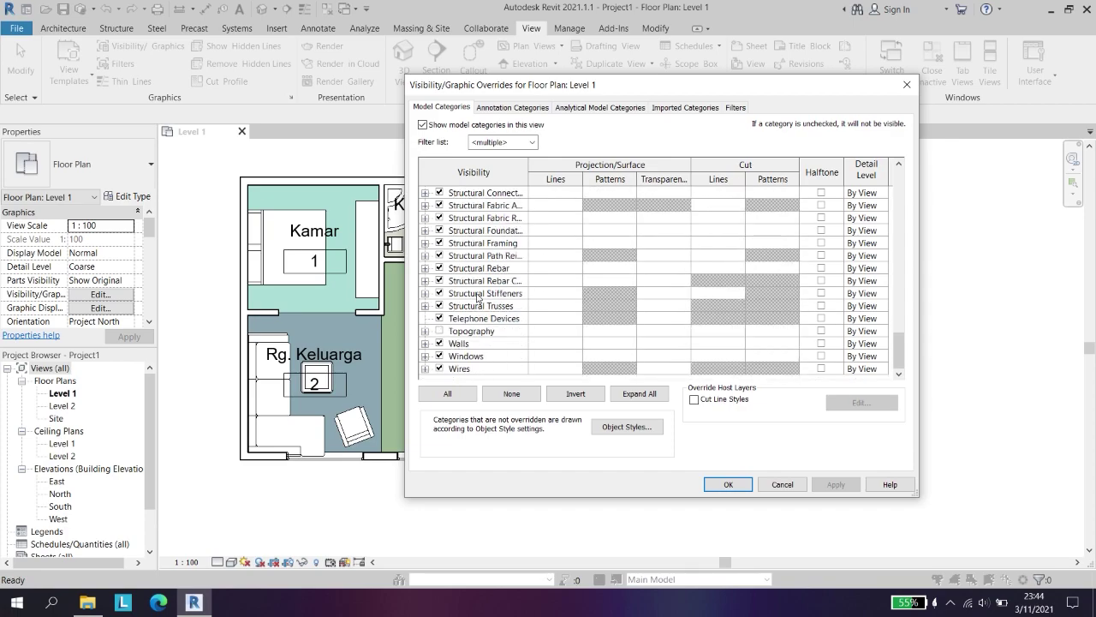
scroll(428, 289, up, 4)
click(425, 218)
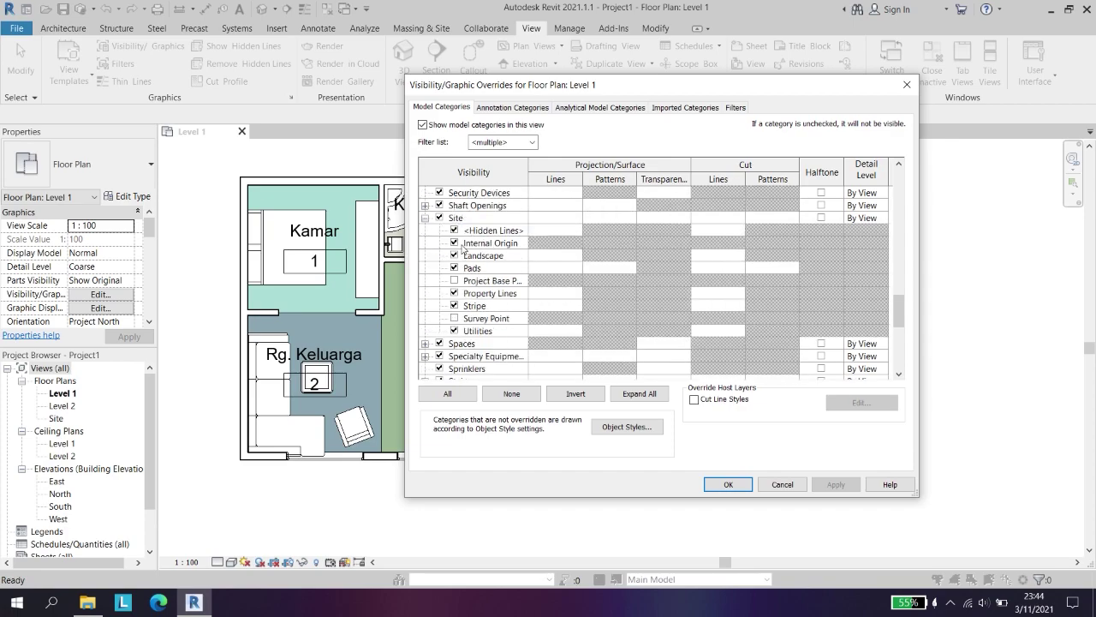
click(458, 243)
click(454, 243)
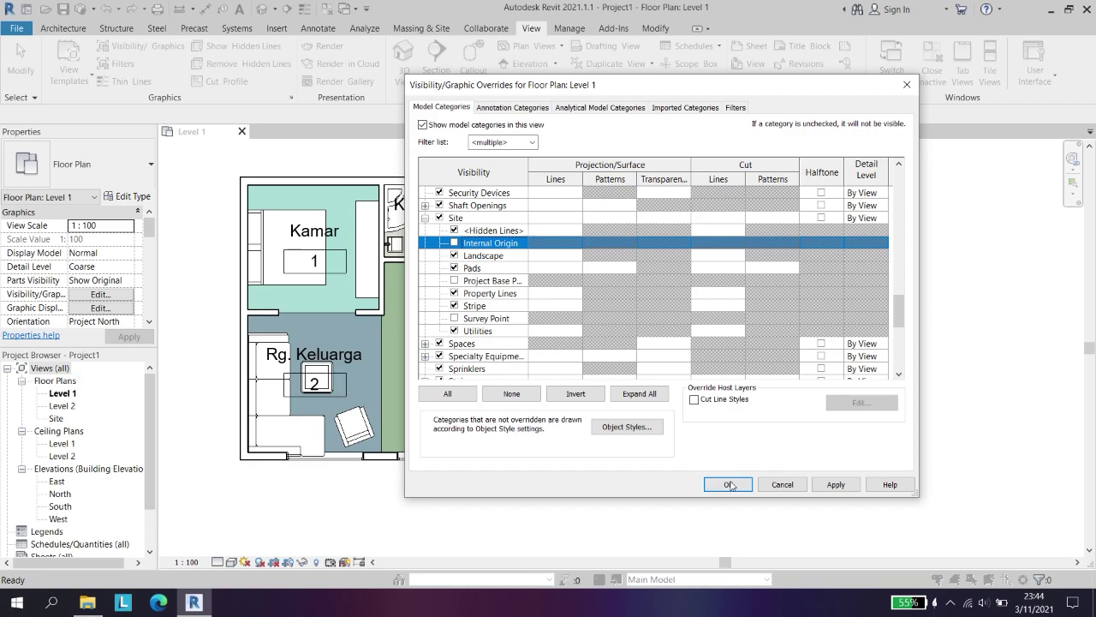
click(728, 485)
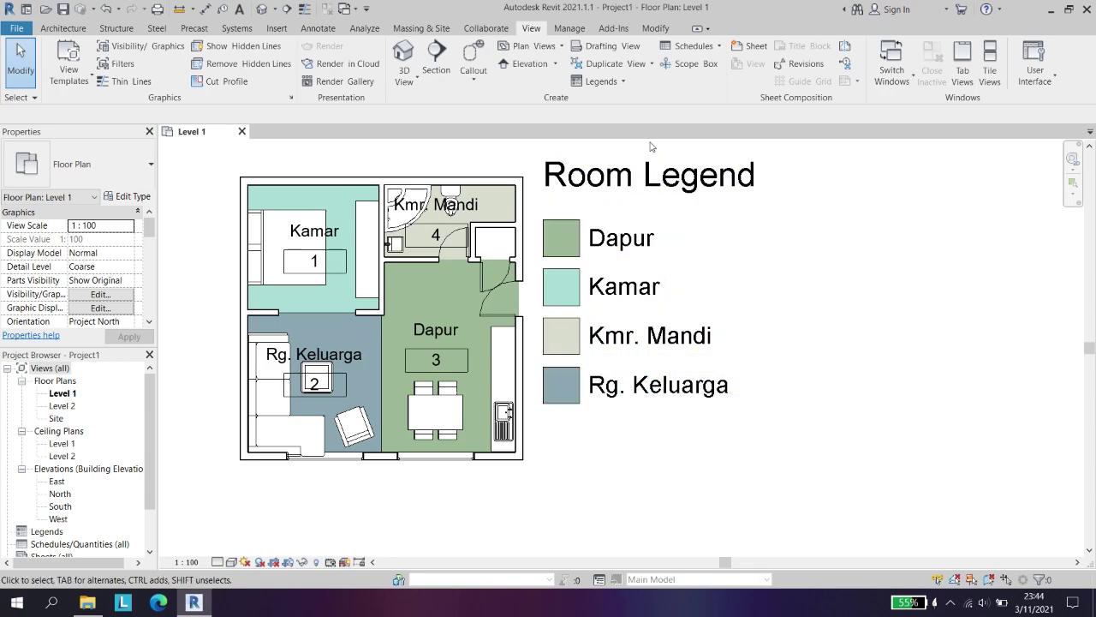
- Examine the apartment's walls, openings and furniture from above in the default 3D view and return to the Level 1 floor plan
scroll(433, 420, down, 4)
scroll(468, 448, up, 3)
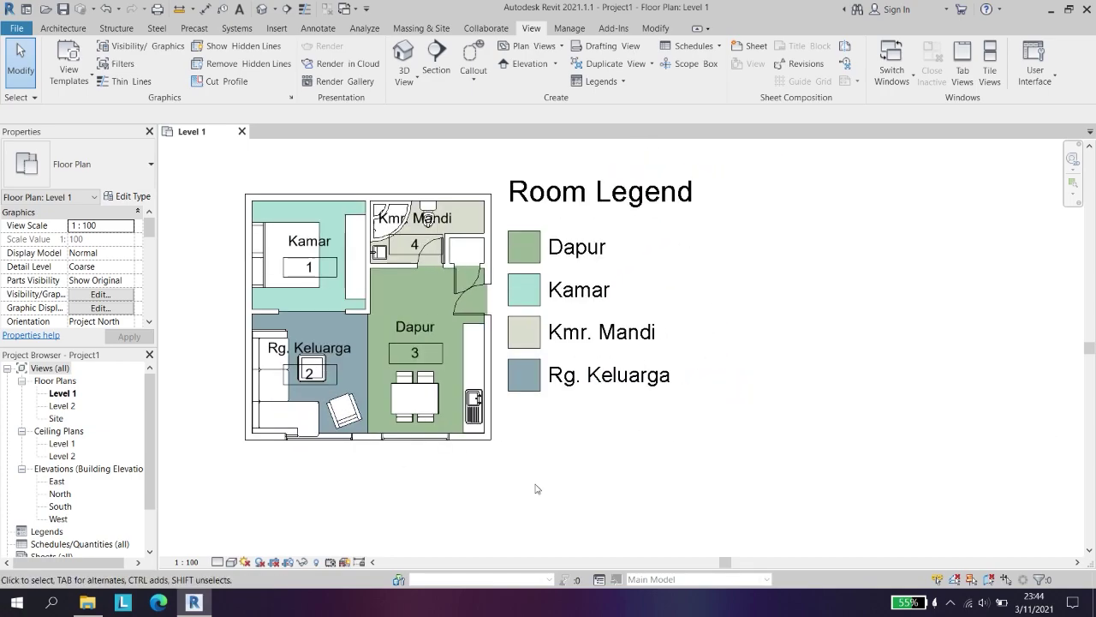
middle_drag(514, 478, 635, 481)
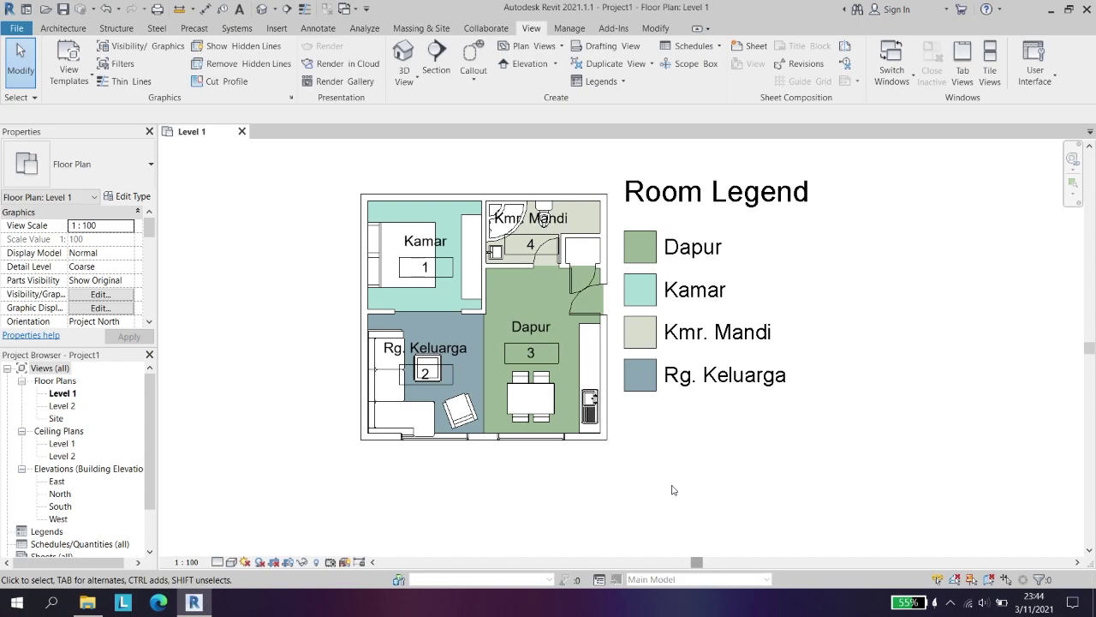
click(404, 55)
scroll(663, 335, up, 4)
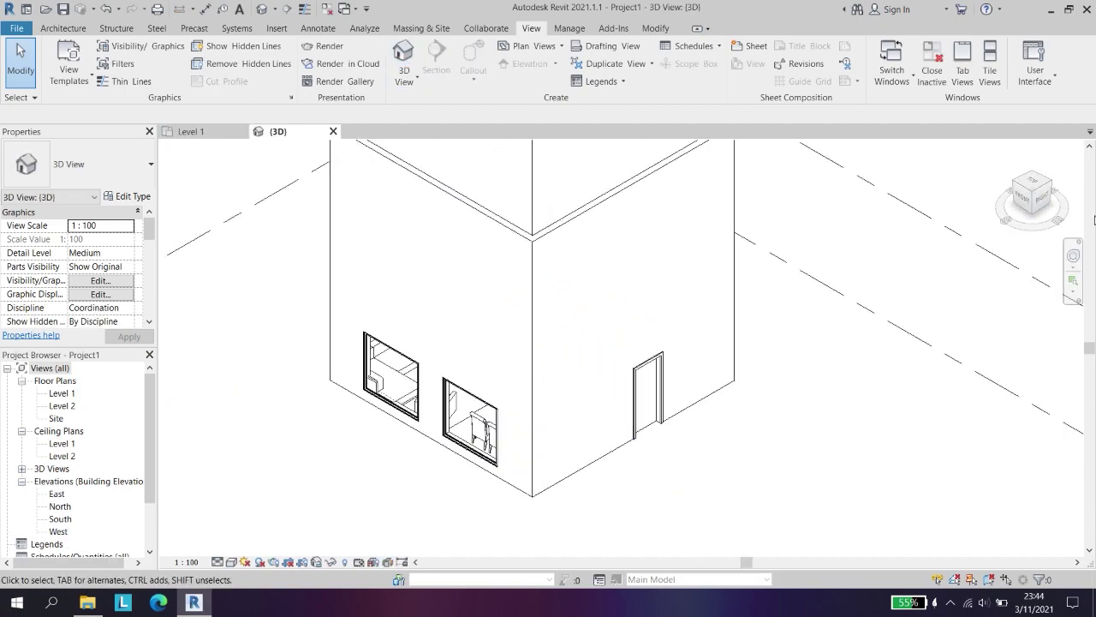
drag(1027, 196, 1084, 204)
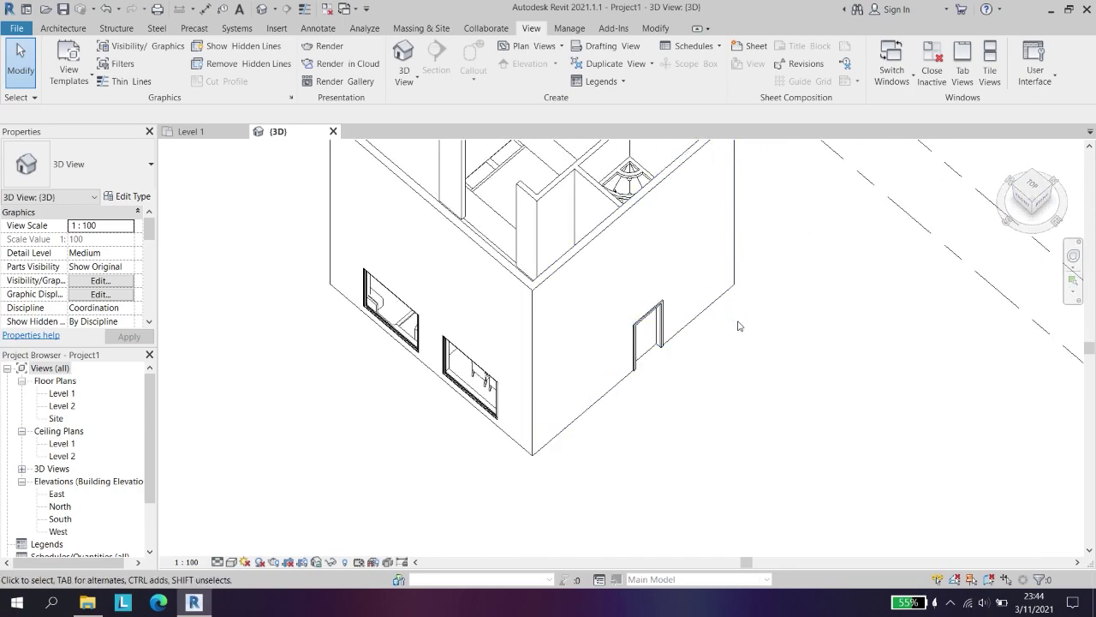
scroll(737, 322, up, 1)
drag(1089, 349, 1089, 306)
drag(1026, 202, 1041, 178)
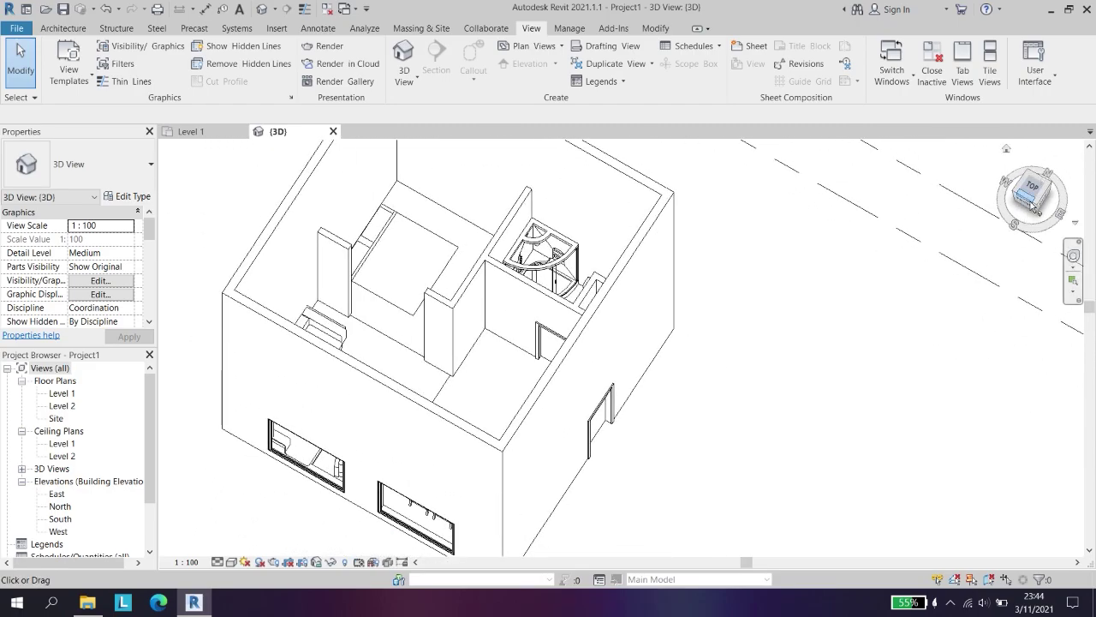
click(85, 31)
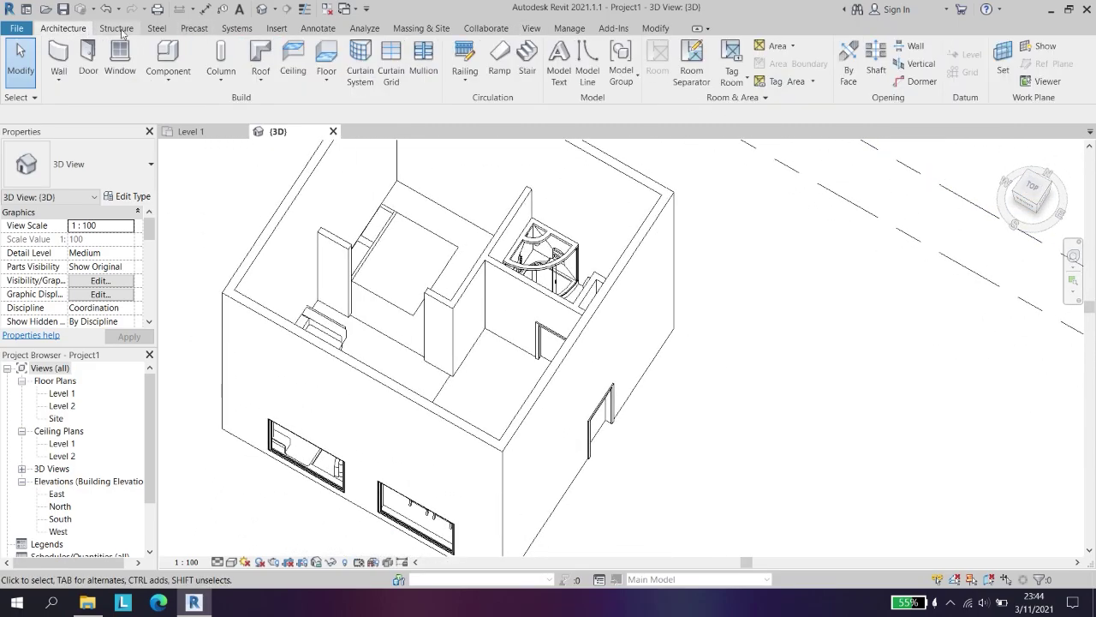
scroll(967, 218, down, 3)
scroll(892, 209, up, 3)
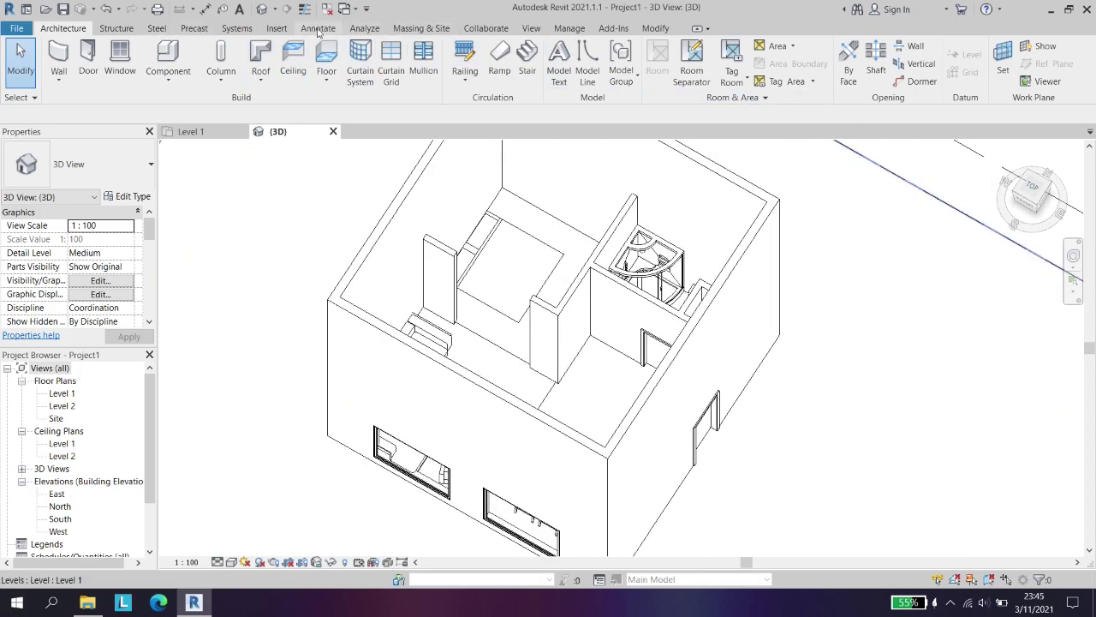
click(333, 131)
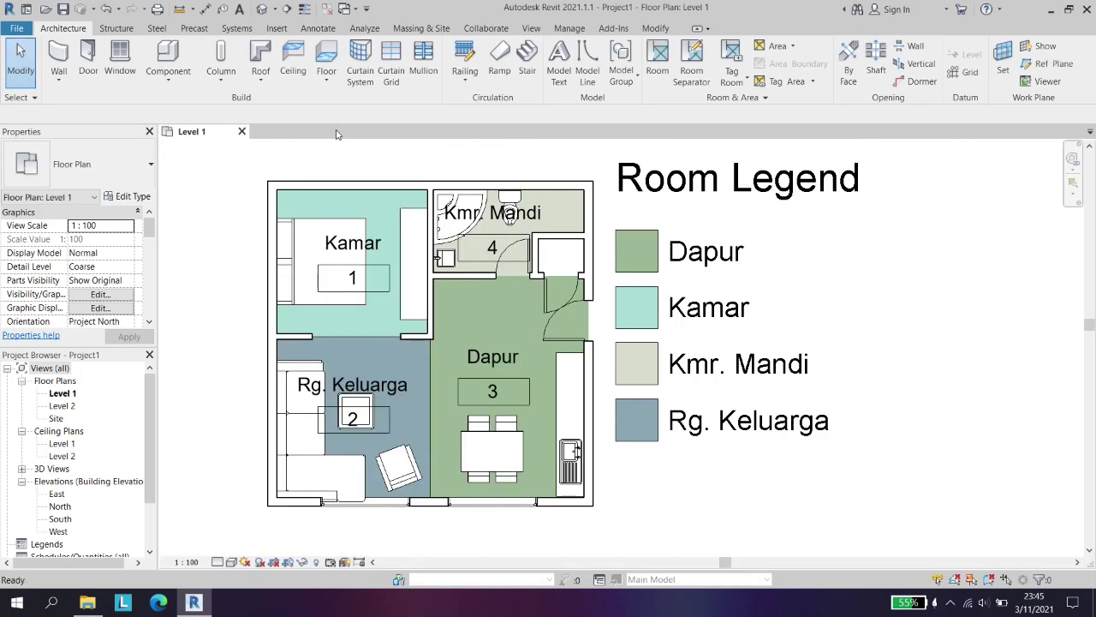
- Open the living area's couch family for editing, examine its 3D view from the front, and close it without saving
click(310, 225)
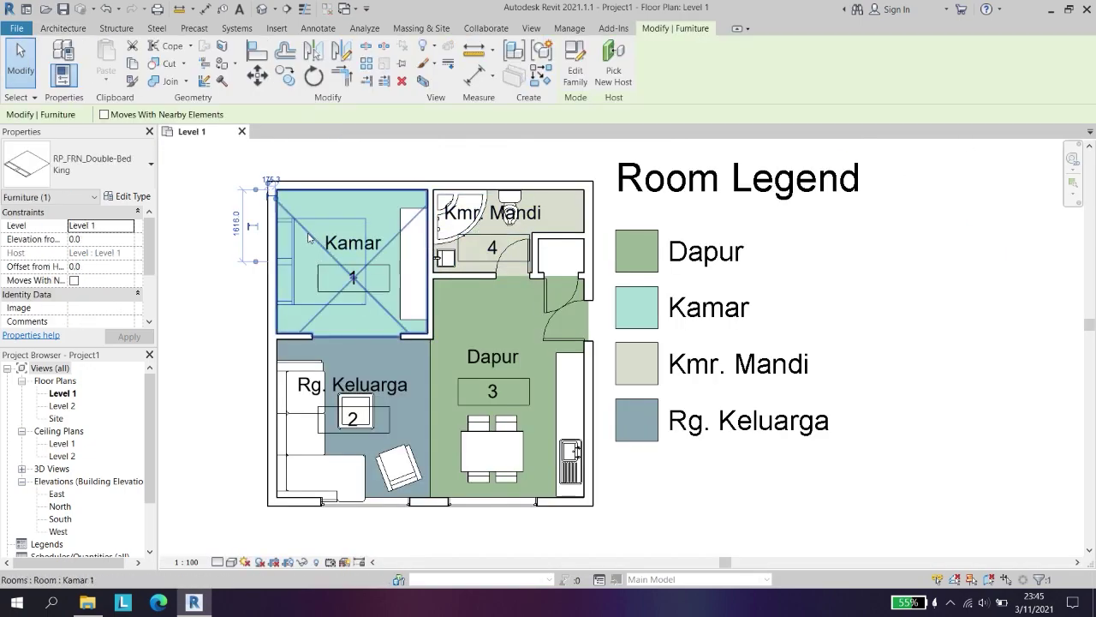
key(Escape)
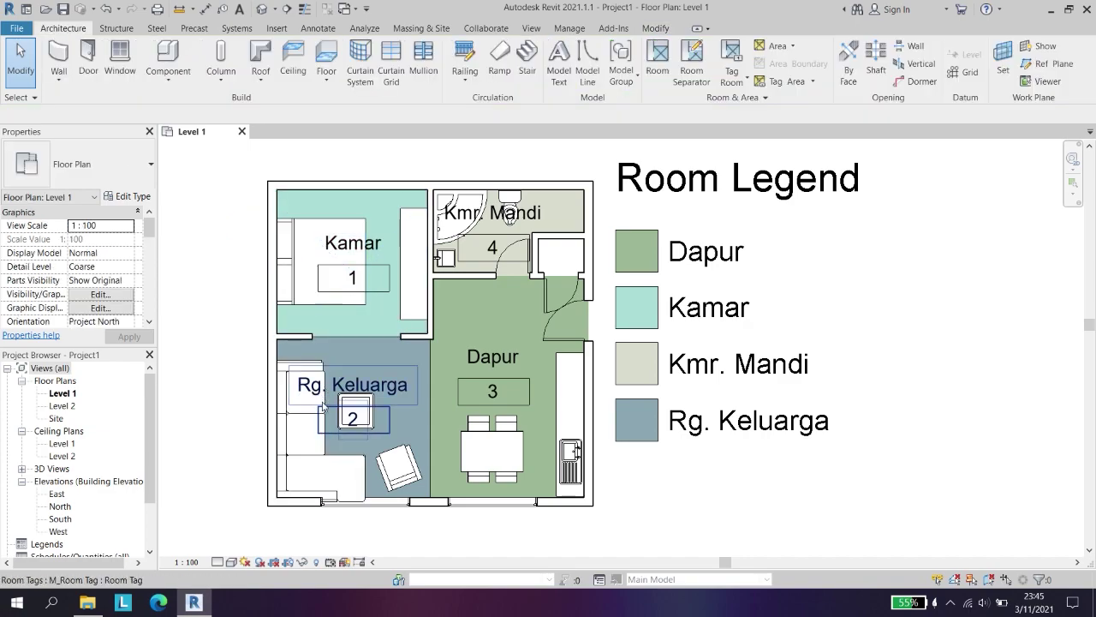
click(306, 417)
right_click(305, 417)
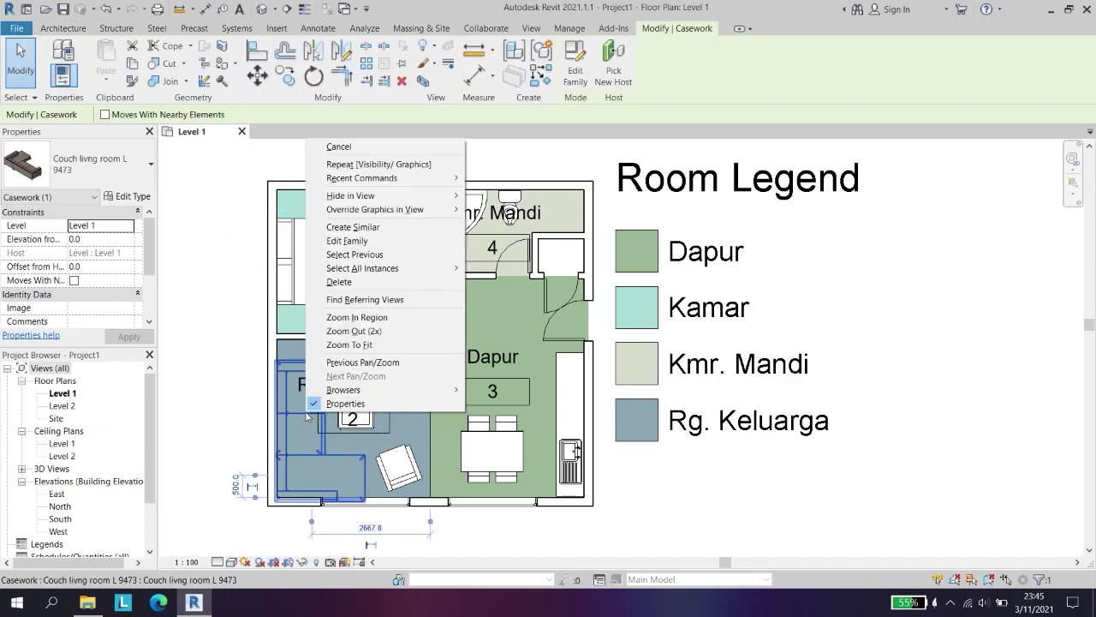
click(393, 240)
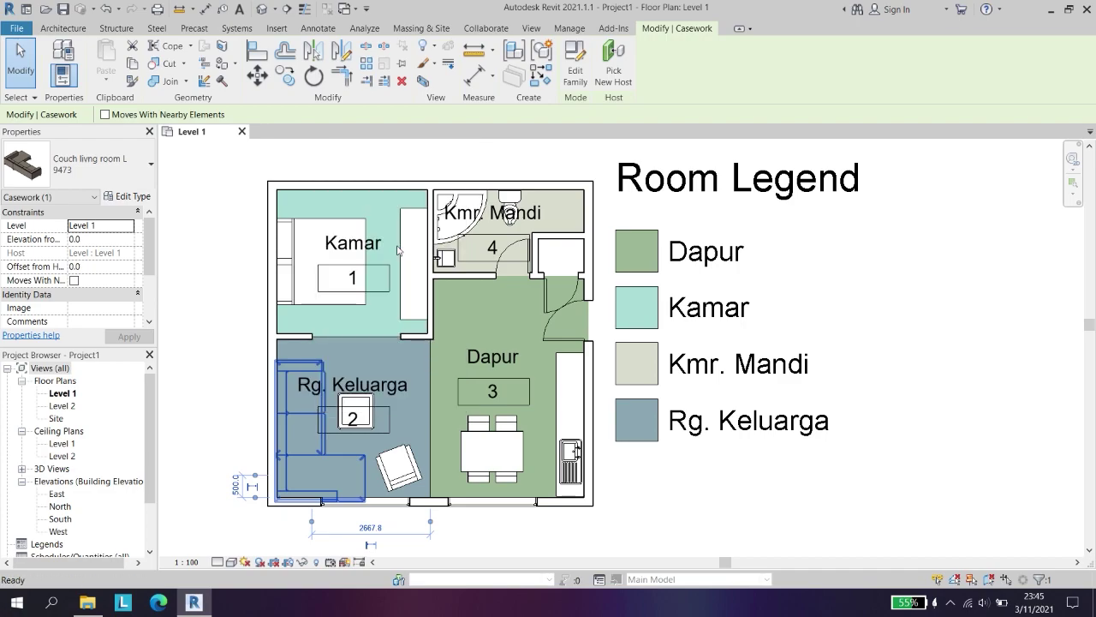
scroll(452, 288, down, 2)
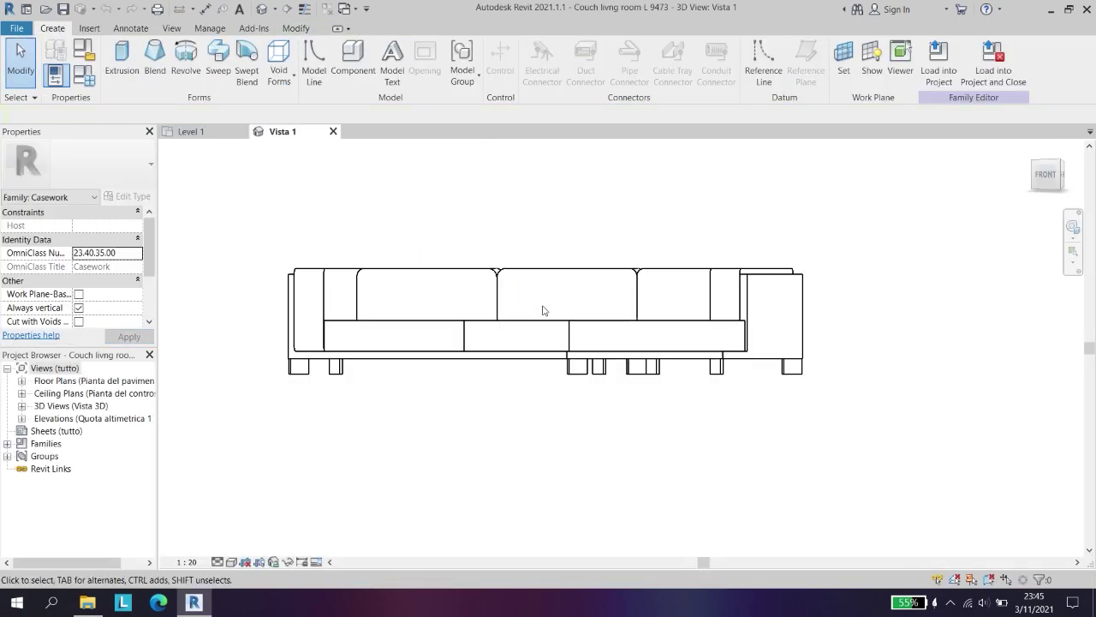
scroll(539, 310, up, 1)
drag(1055, 182, 1029, 176)
click(1030, 177)
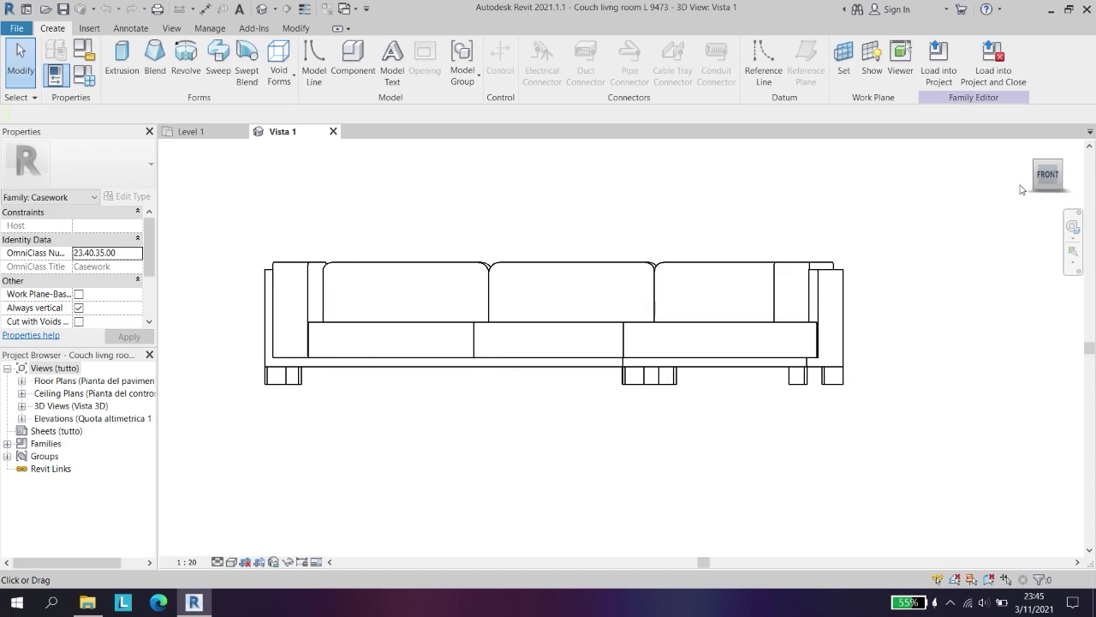
drag(1043, 178, 1064, 197)
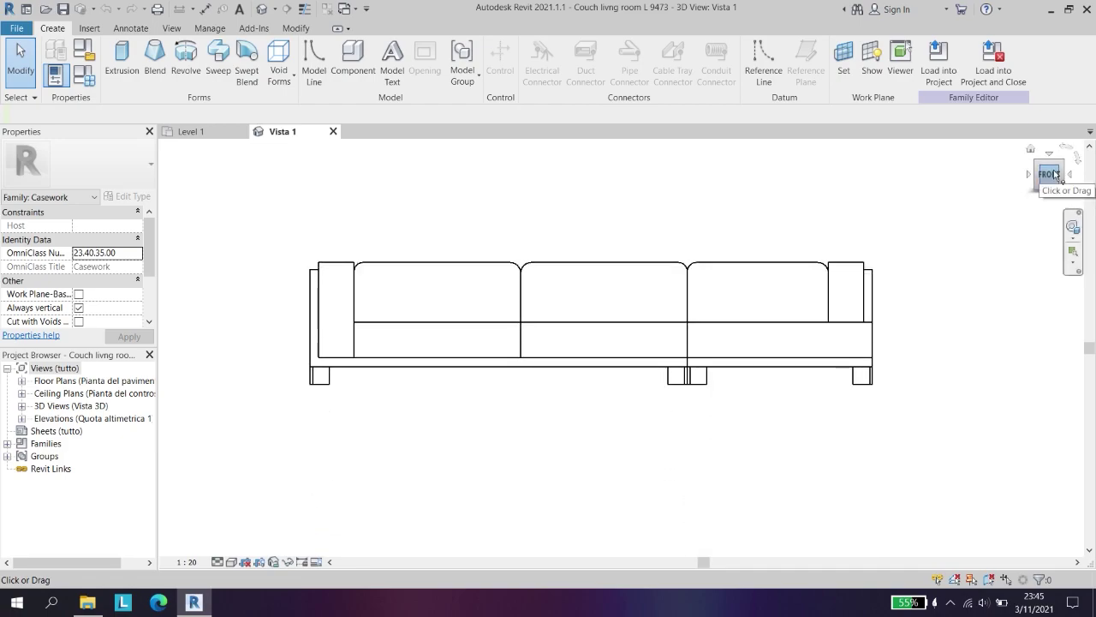
click(333, 131)
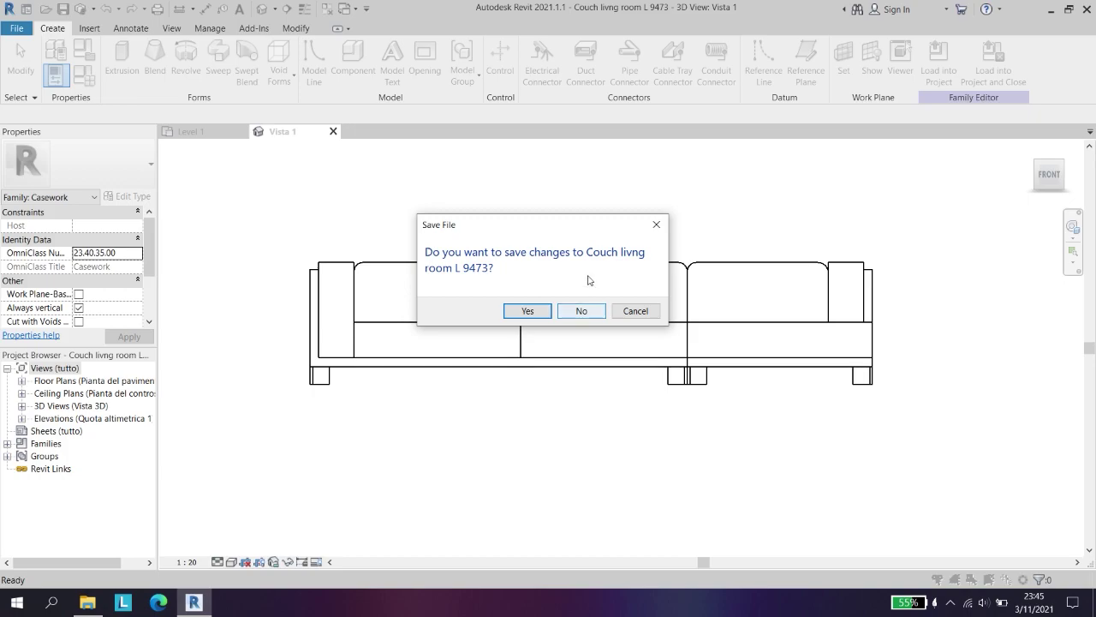
click(578, 310)
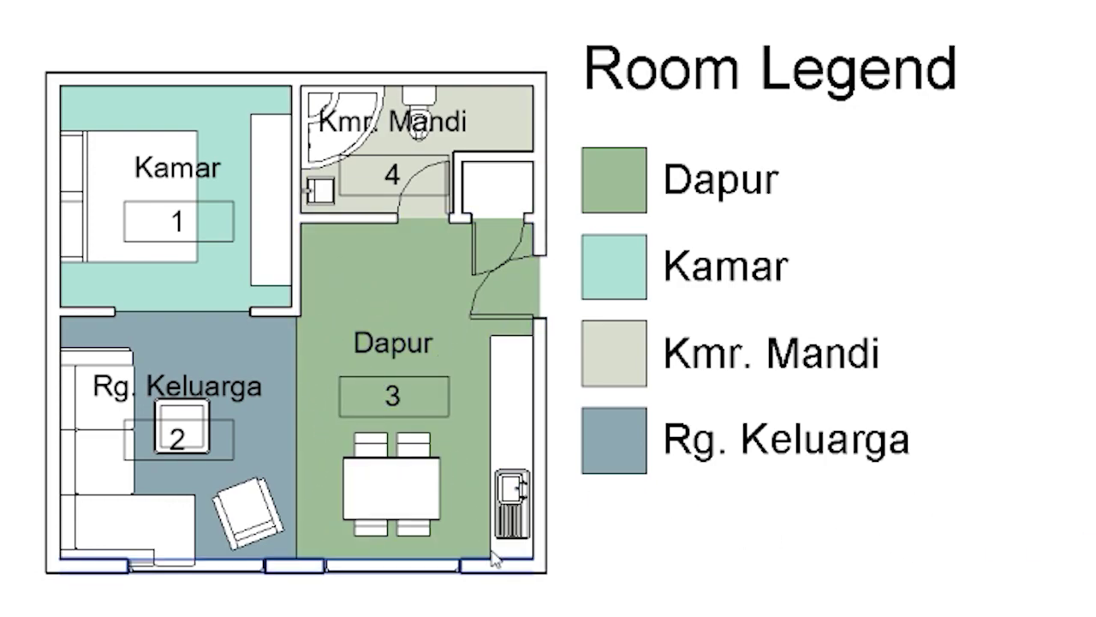
scroll(724, 562, down, 3)
scroll(726, 564, up, 3)
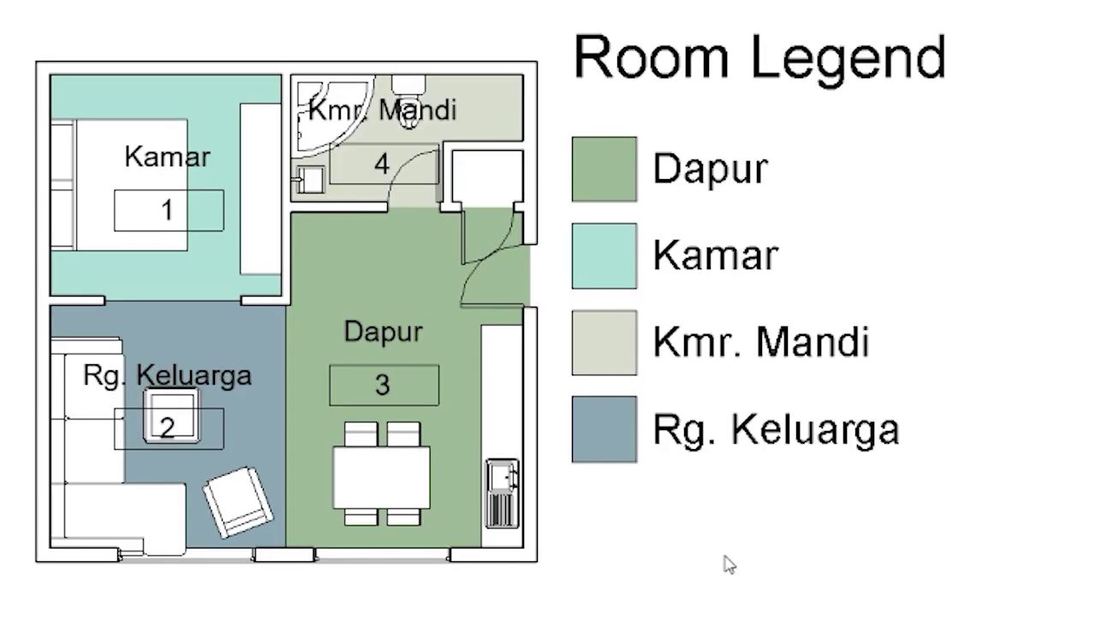
scroll(725, 563, down, 1)
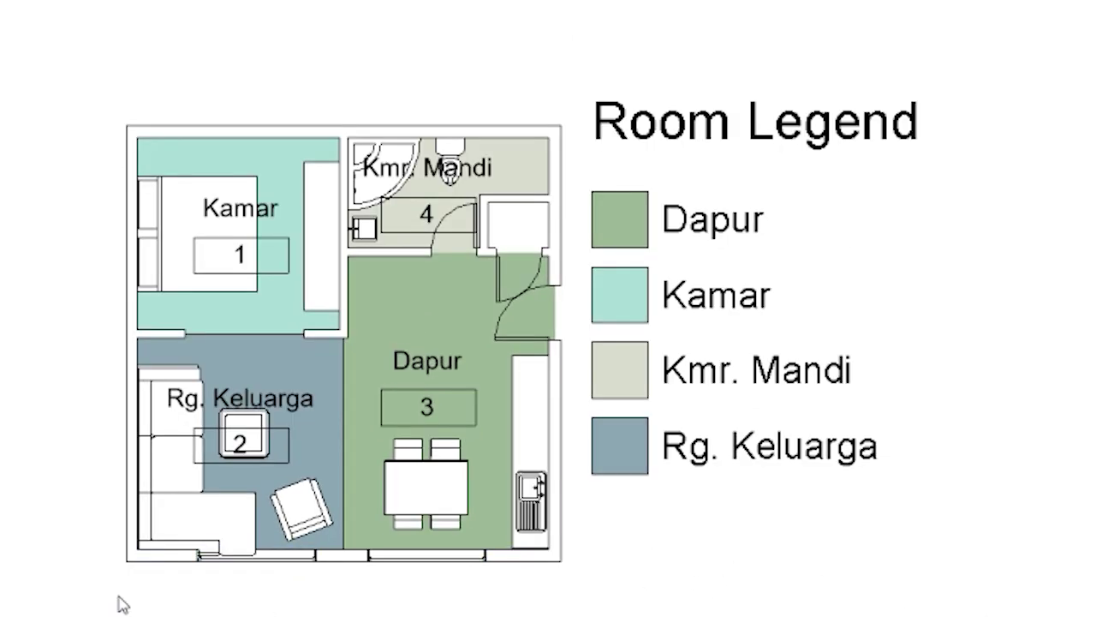